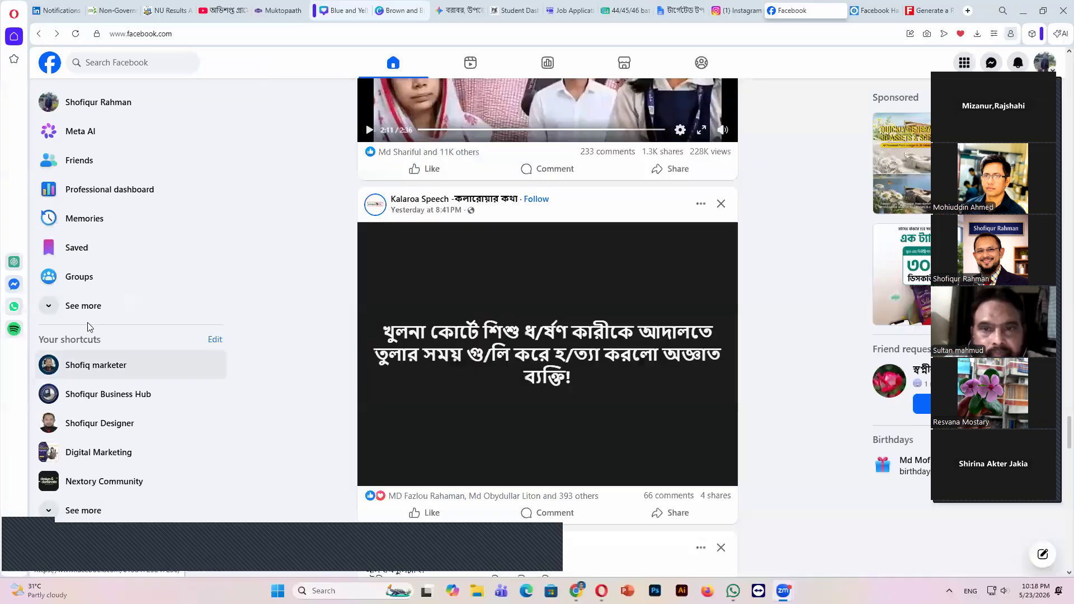
# Step: Expand the Facebook sidebar's shortcut list and outline the Ads Manager entry in red on a temporary screen capture, discarding the capture
pyautogui.click(83, 308)
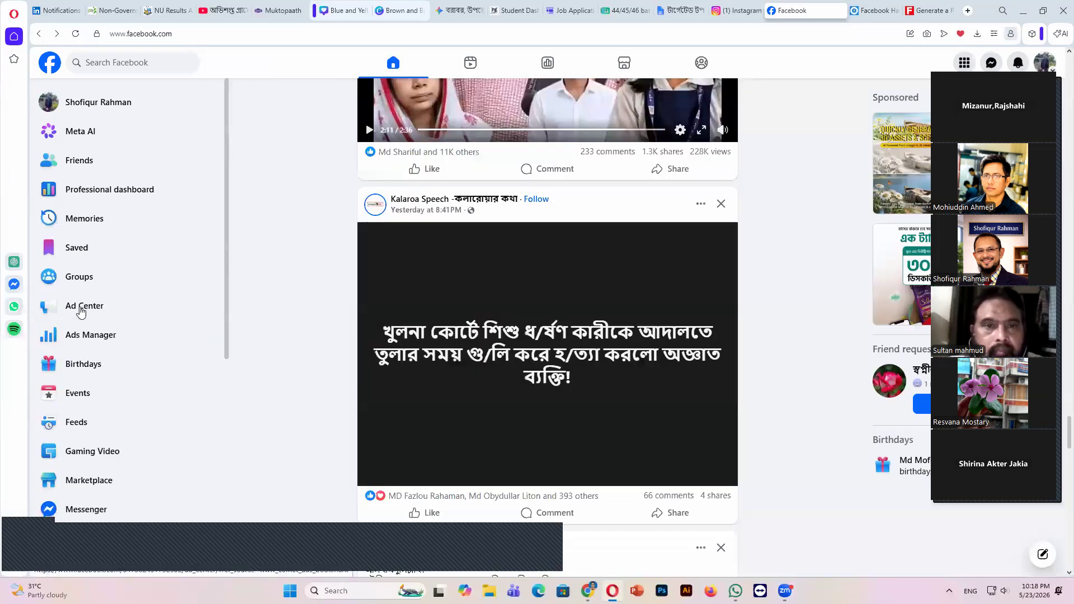
pyautogui.click(949, 590)
pyautogui.click(989, 557)
pyautogui.moveTo(22, 170); pyautogui.dragTo(206, 436)
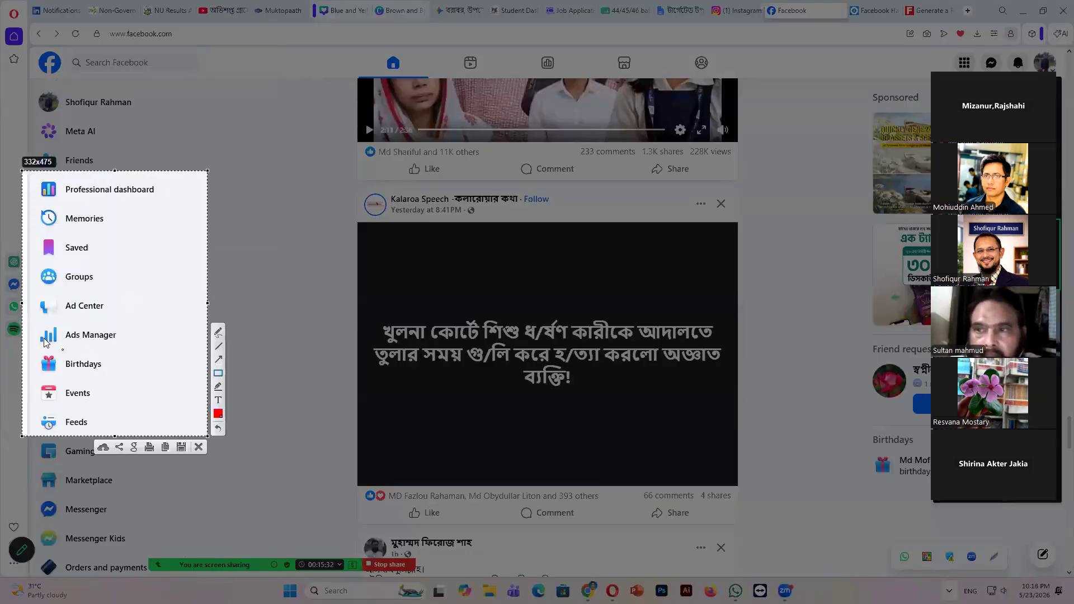
pyautogui.moveTo(31, 314)
pyautogui.mouseDown()
pyautogui.moveTo(148, 364)
pyautogui.moveTo(143, 353)
pyautogui.mouseUp()
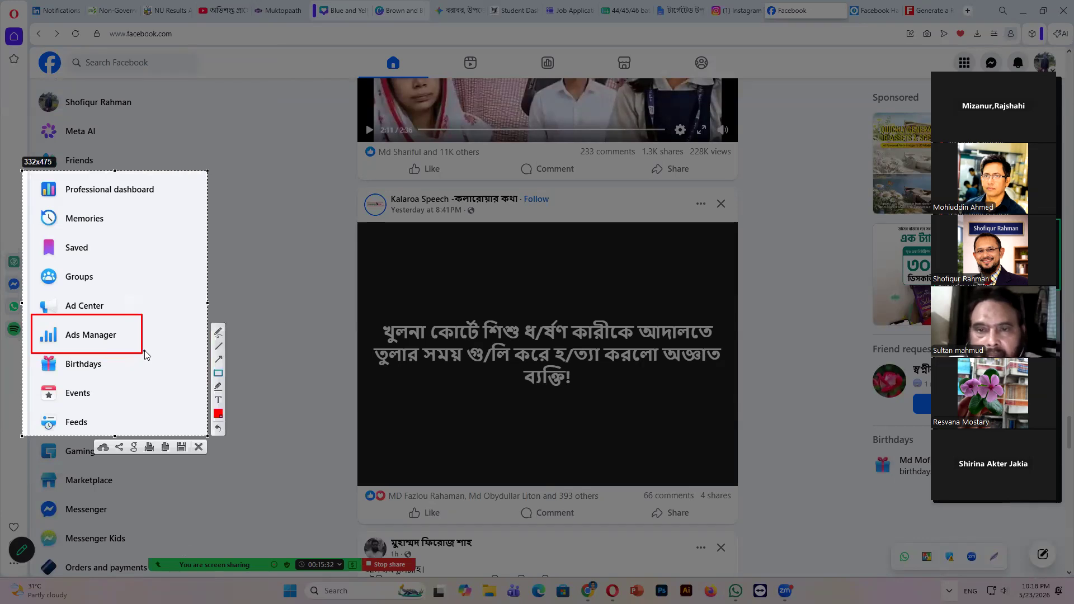
pyautogui.click(198, 447)
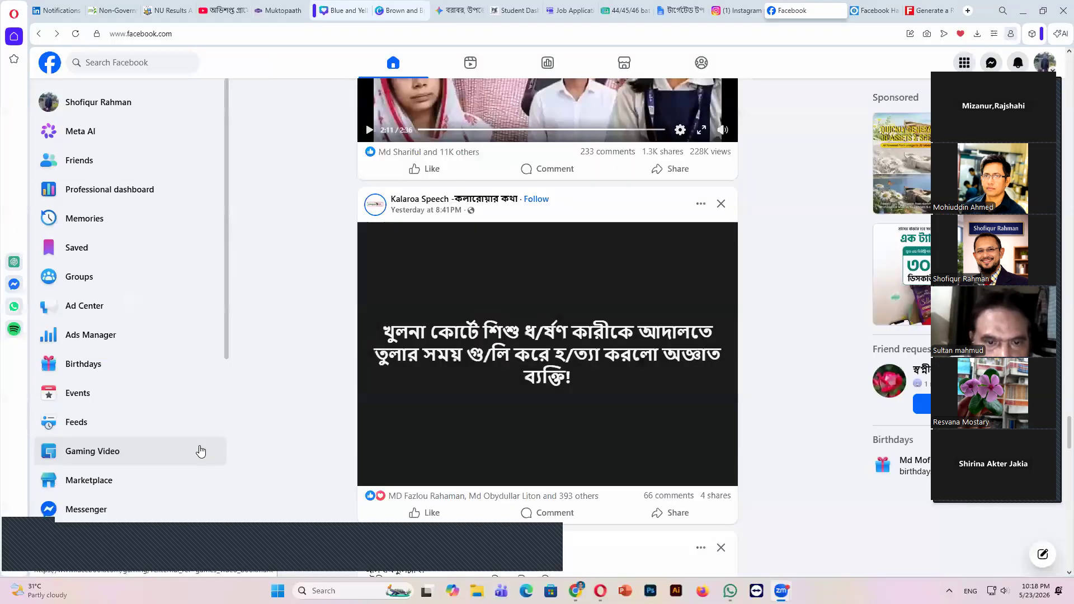
# Step: Open Ads Manager and outline the Create control in red on a temporary capture of the campaigns table, discarding the capture
pyautogui.click(90, 336)
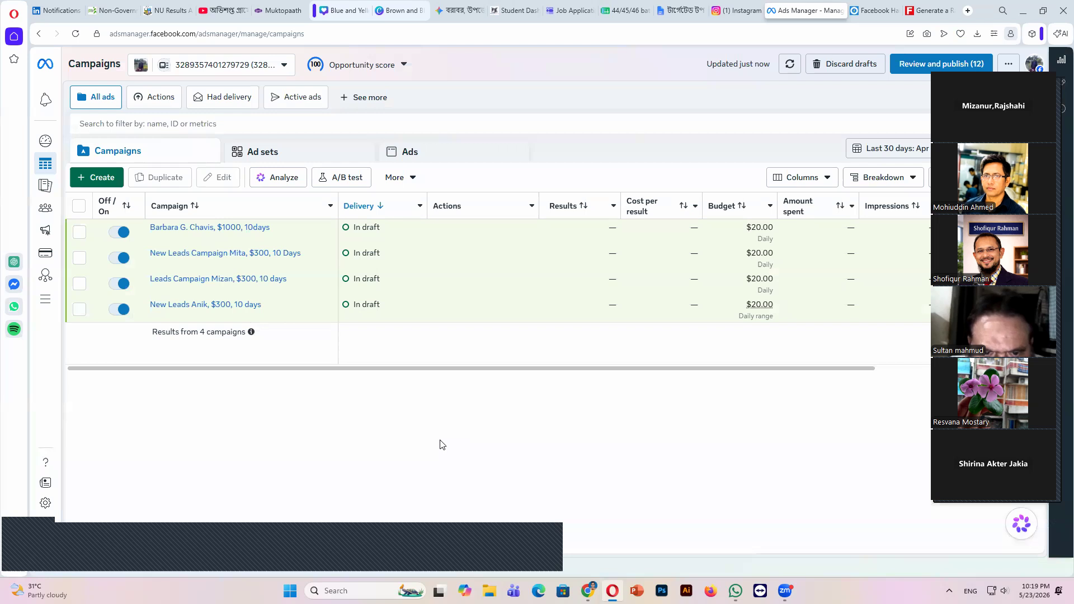
pyautogui.click(949, 590)
pyautogui.click(994, 558)
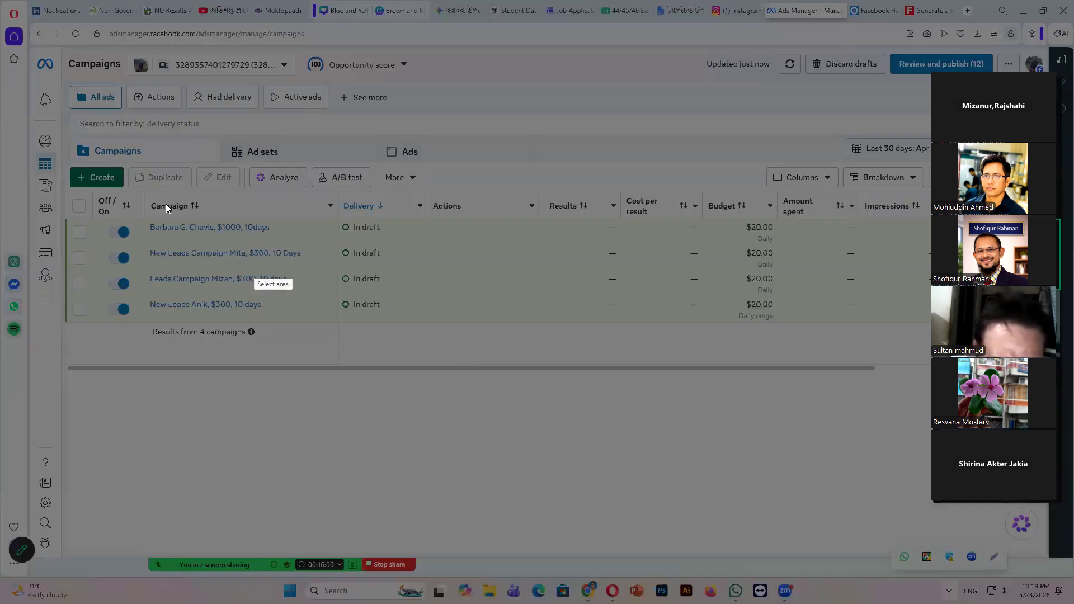
pyautogui.moveTo(62, 134)
pyautogui.mouseDown()
pyautogui.moveTo(104, 314)
pyautogui.moveTo(628, 372)
pyautogui.moveTo(856, 368)
pyautogui.mouseUp()
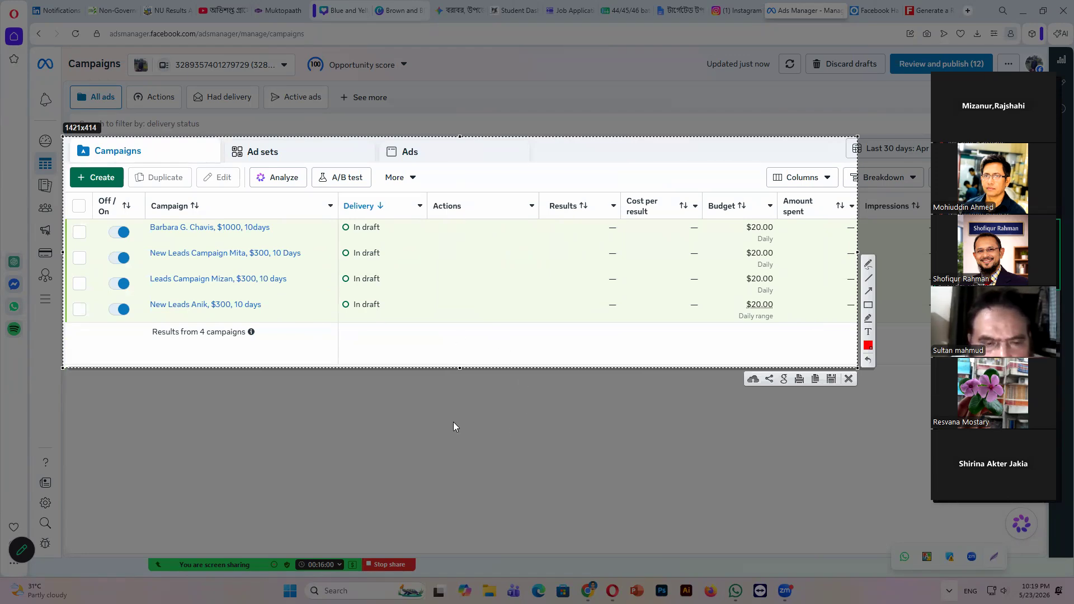
pyautogui.click(868, 306)
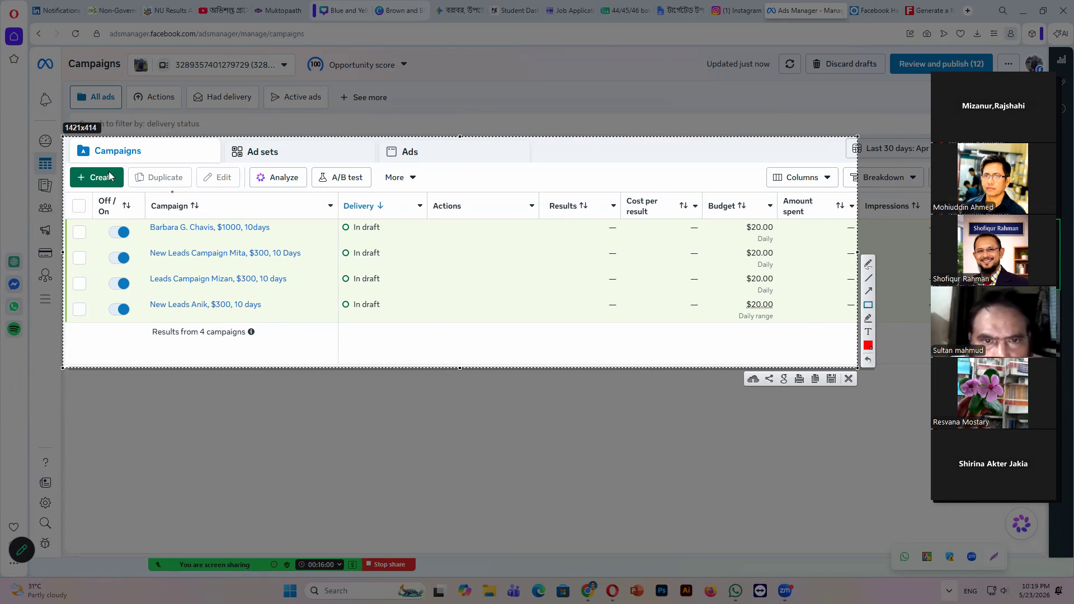
pyautogui.moveTo(65, 162); pyautogui.dragTo(134, 197)
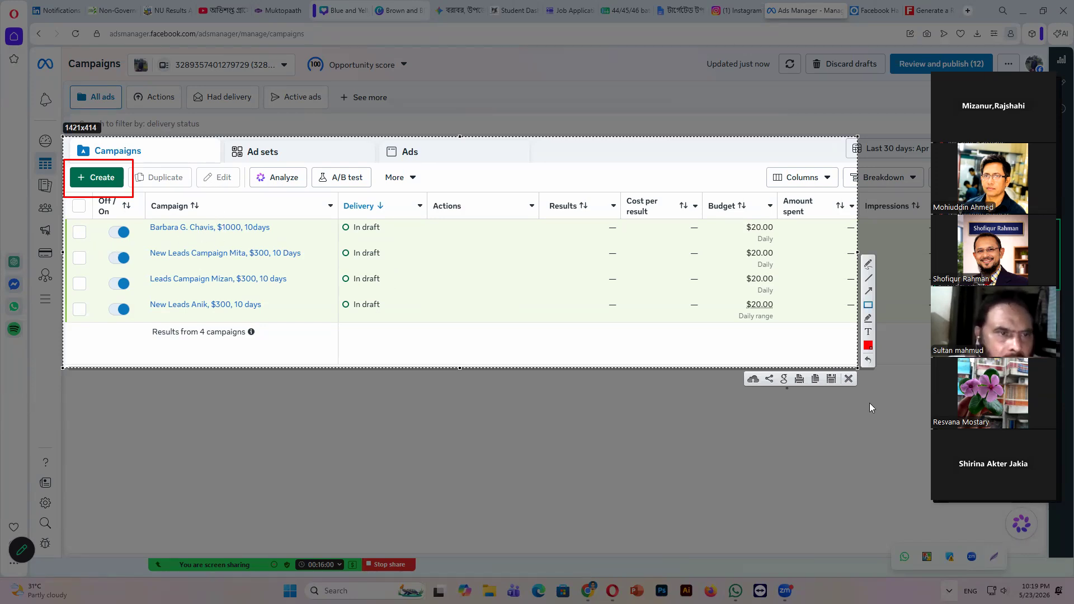
pyautogui.click(848, 380)
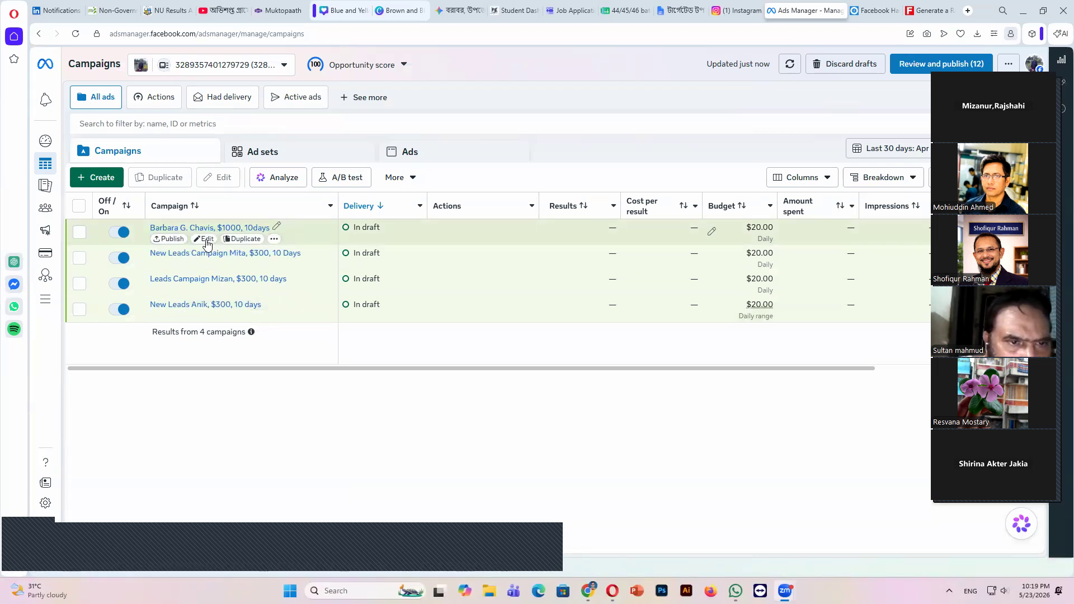
# Step: Select the second draft campaign in the table and clear its selection
pyautogui.click(80, 259)
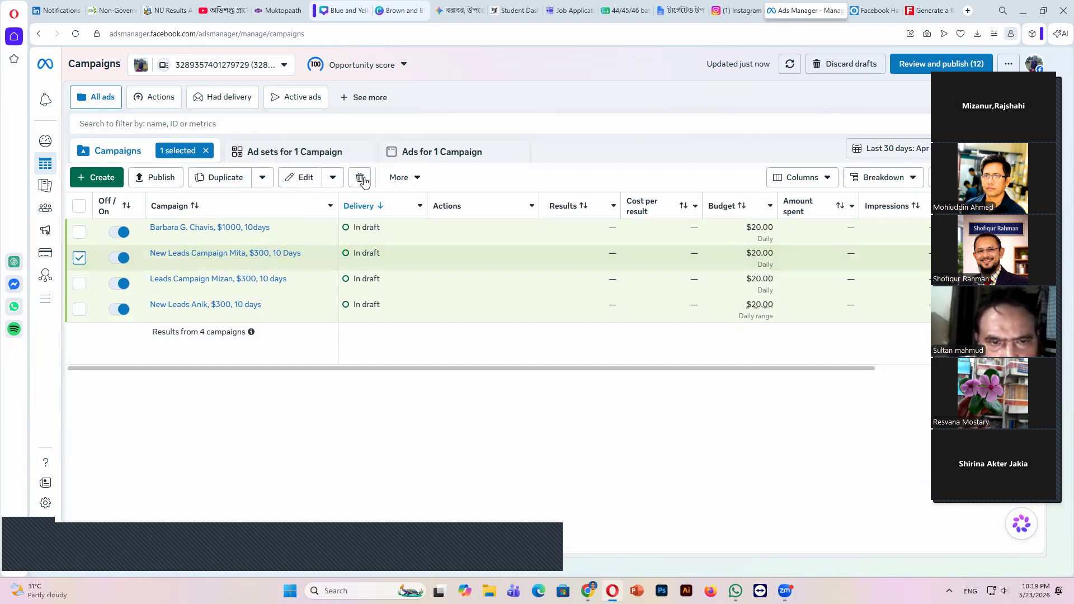
pyautogui.click(79, 258)
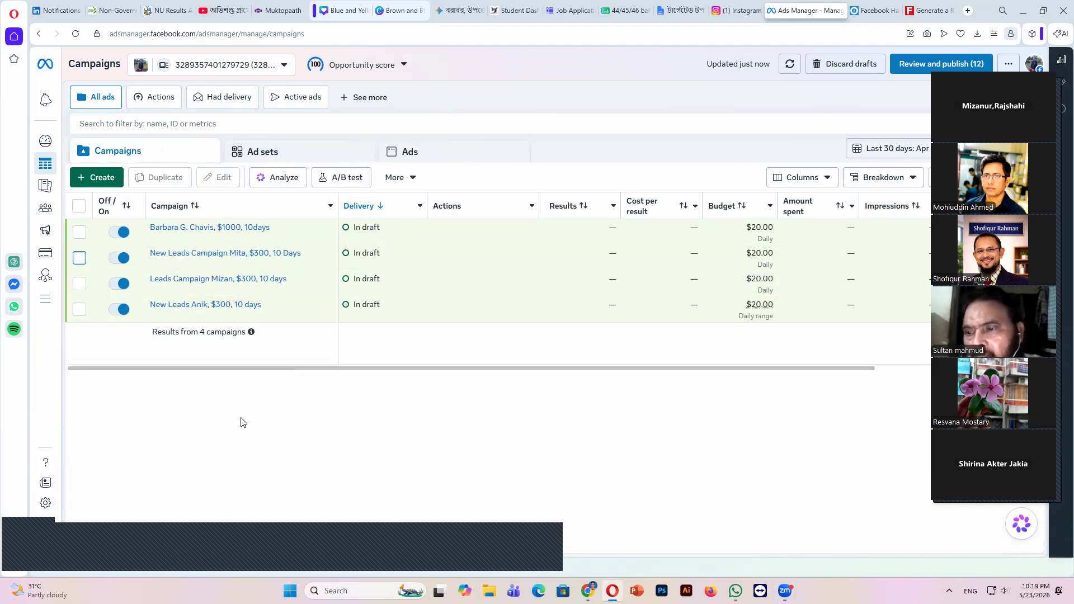
# Step: Start creating a new campaign and choose Engagement as its objective
pyautogui.click(102, 179)
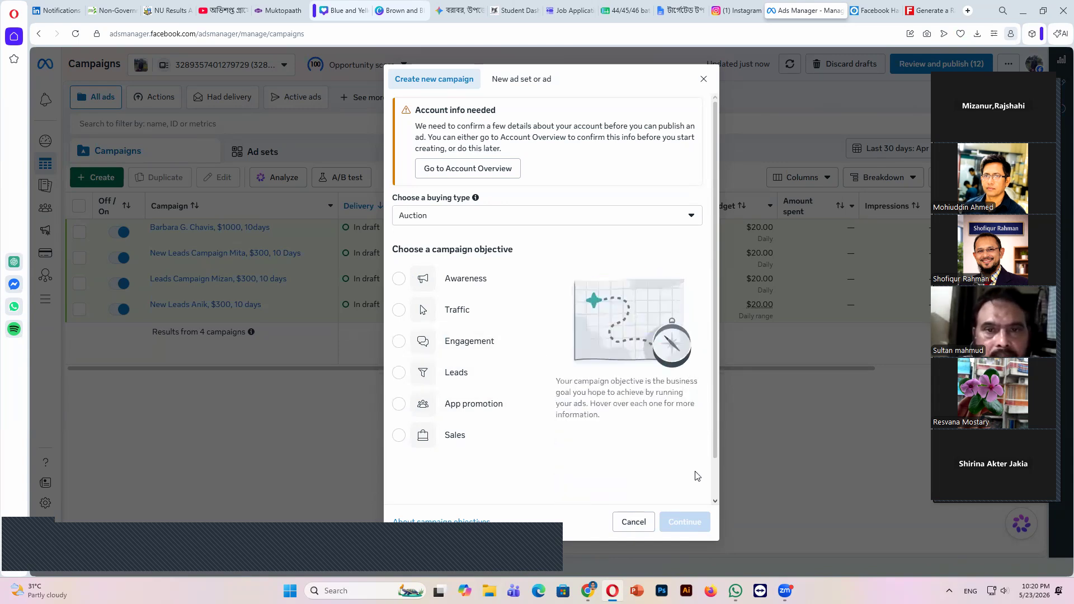
pyautogui.click(398, 343)
pyautogui.moveTo(714, 356); pyautogui.dragTo(716, 399)
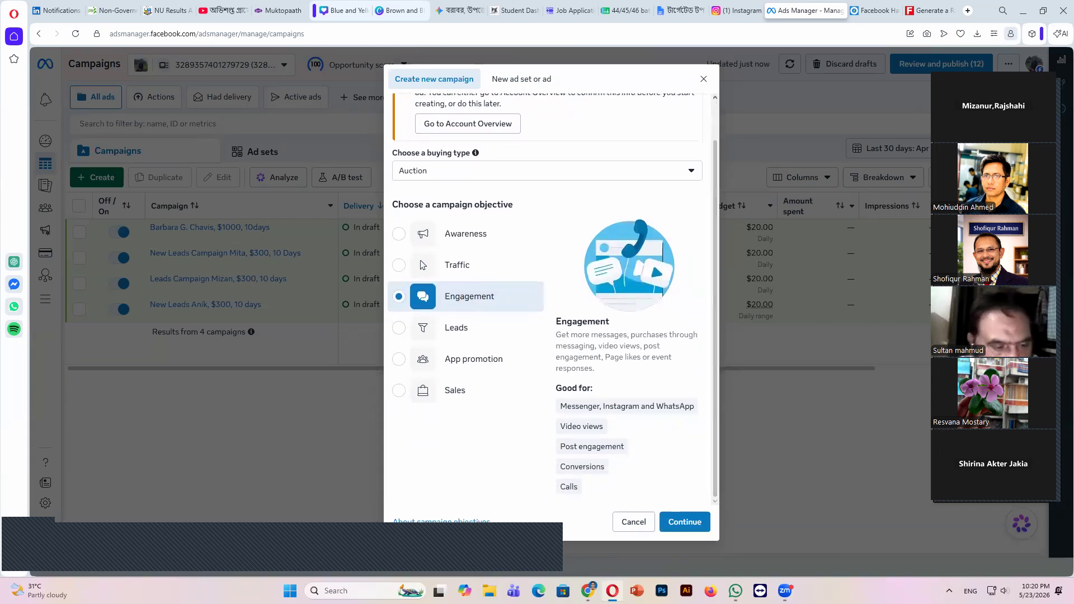
# Step: Capture the campaign objective area, outline each of the five Engagement "Good for" items in red, and discard the capture
pyautogui.click(949, 590)
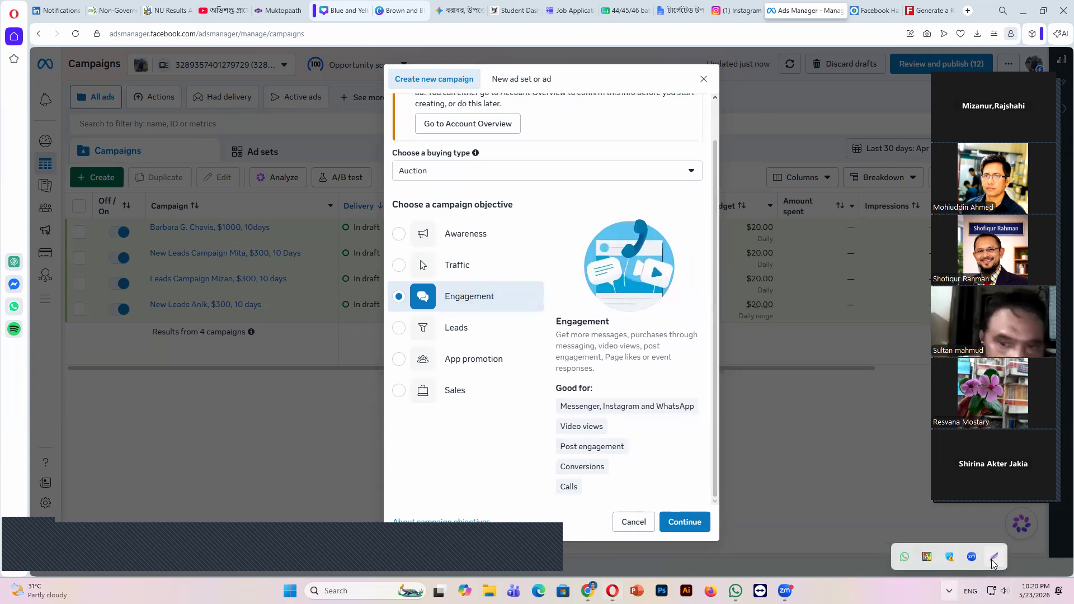
pyautogui.click(995, 557)
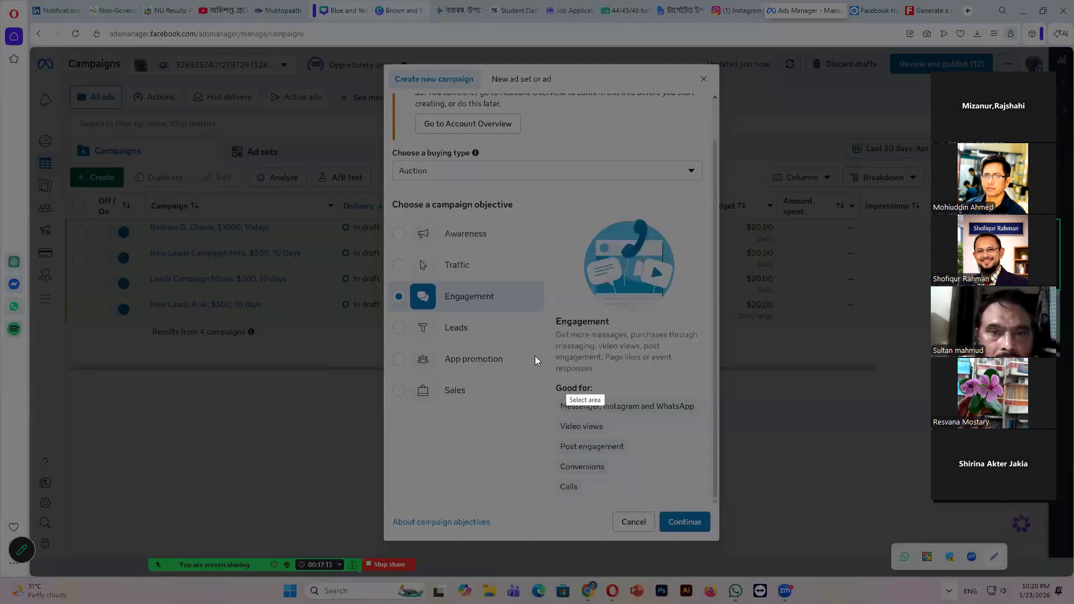
pyautogui.moveTo(387, 200)
pyautogui.mouseDown()
pyautogui.moveTo(447, 402)
pyautogui.moveTo(733, 531)
pyautogui.moveTo(719, 533)
pyautogui.mouseUp()
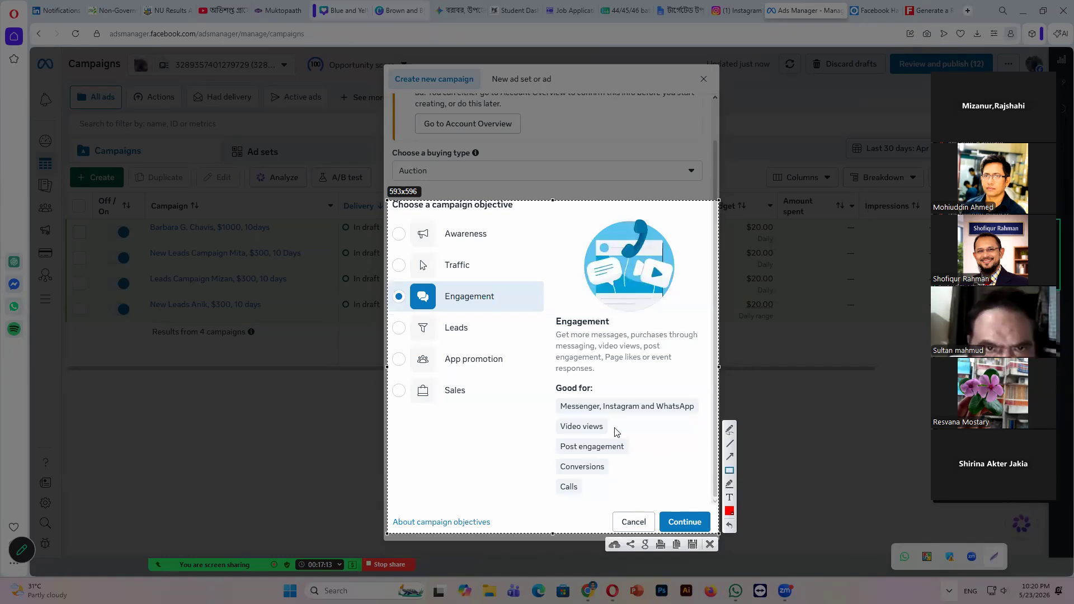
pyautogui.moveTo(551, 397)
pyautogui.mouseDown()
pyautogui.moveTo(613, 427)
pyautogui.moveTo(700, 418)
pyautogui.mouseUp()
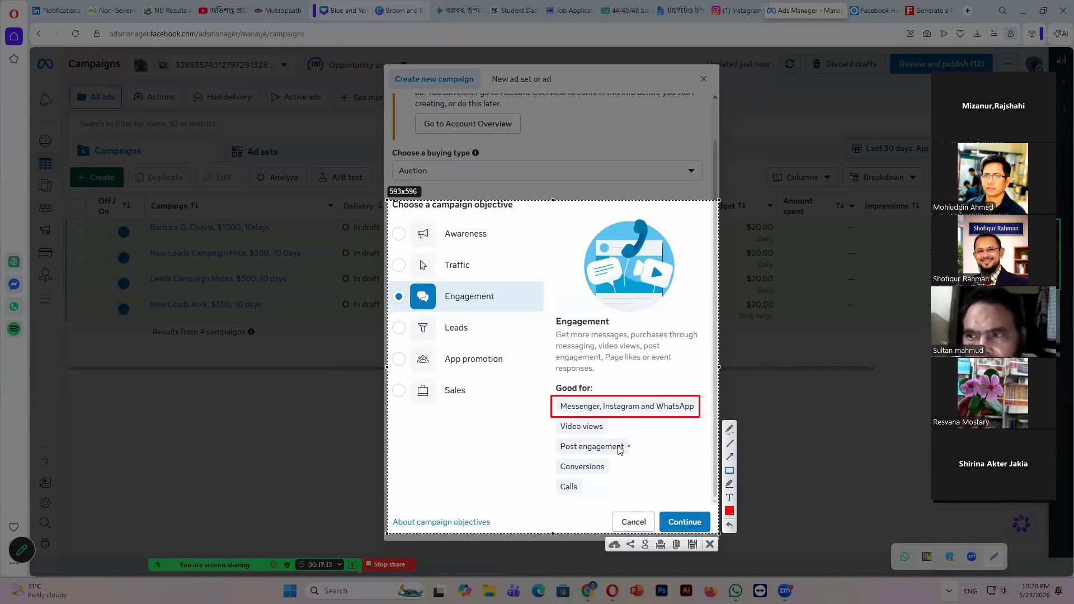
pyautogui.moveTo(550, 419); pyautogui.dragTo(615, 438)
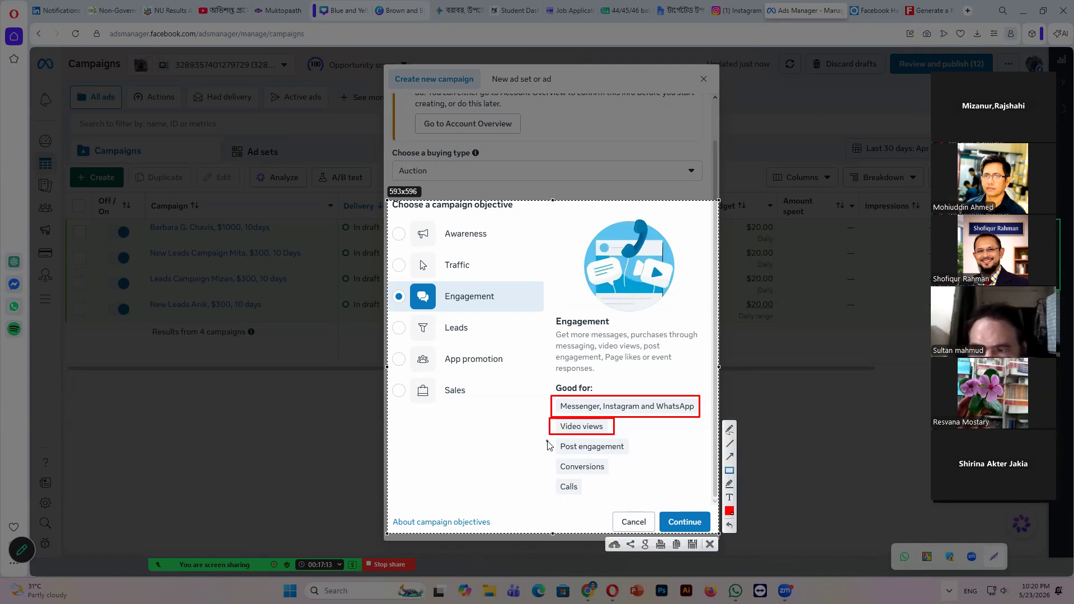
pyautogui.moveTo(548, 441)
pyautogui.mouseDown()
pyautogui.moveTo(634, 465)
pyautogui.moveTo(635, 455)
pyautogui.mouseUp()
pyautogui.moveTo(548, 462); pyautogui.dragTo(615, 473)
pyautogui.moveTo(552, 480); pyautogui.dragTo(589, 494)
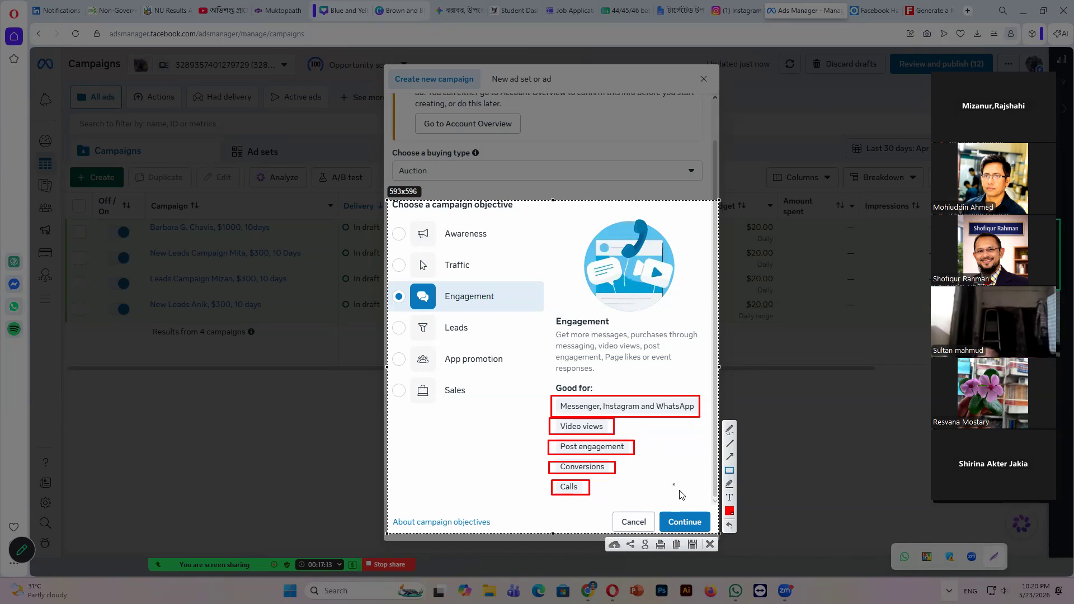
pyautogui.click(709, 544)
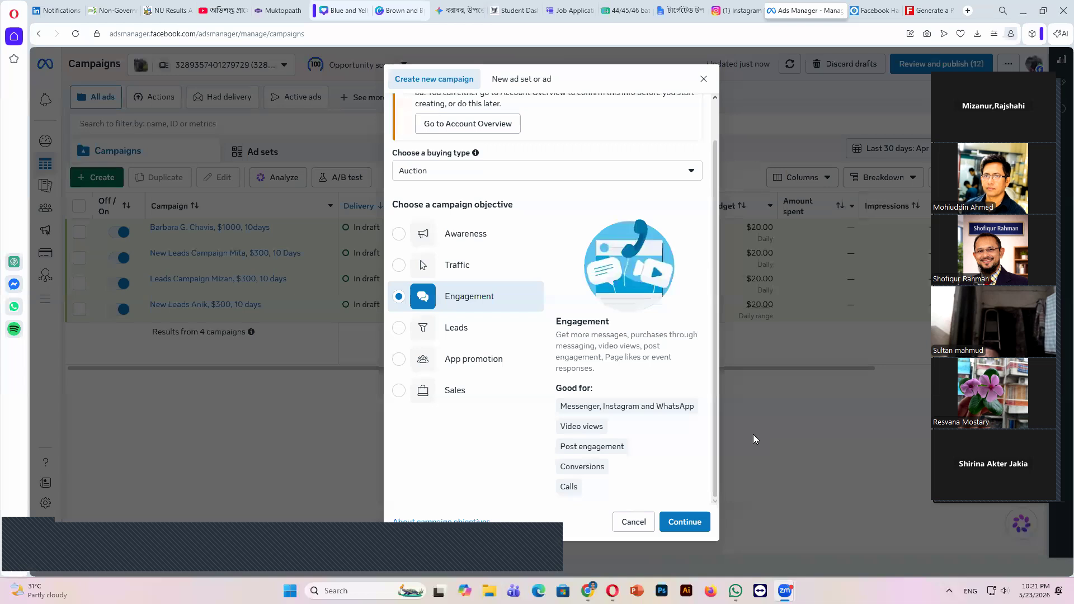
# Step: Continue with the Engagement objective and create the draft using the Manual engagement campaign setup
pyautogui.click(688, 522)
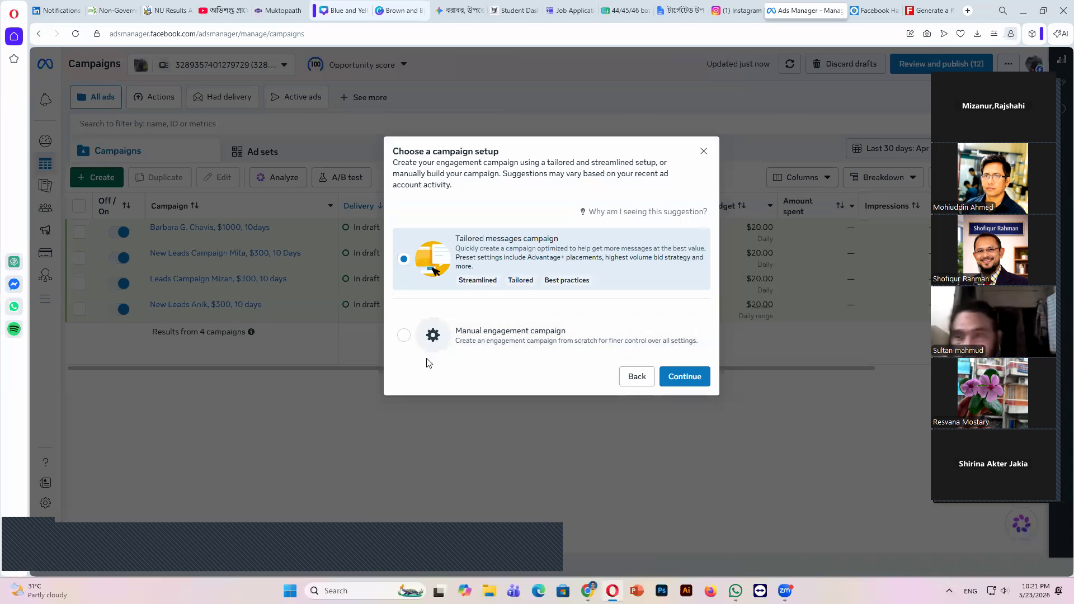
pyautogui.click(403, 336)
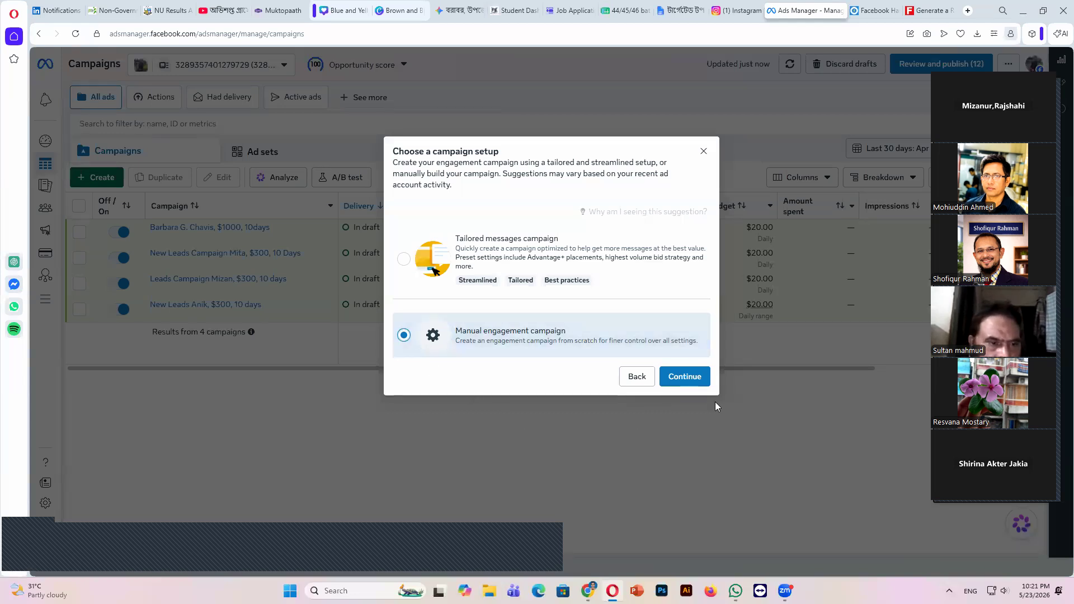
pyautogui.click(683, 377)
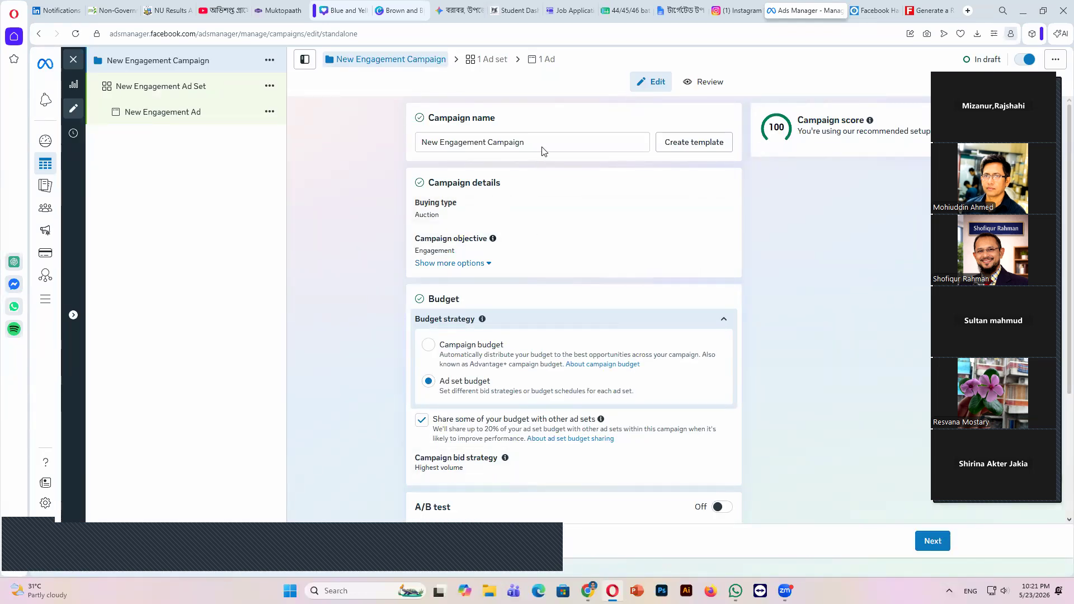
# Step: Shrink the browser window, open the buyer's Word brief from the desktop and copy the buyer's name from its first line
pyautogui.click(1044, 12)
pyautogui.doubleClick(148, 358)
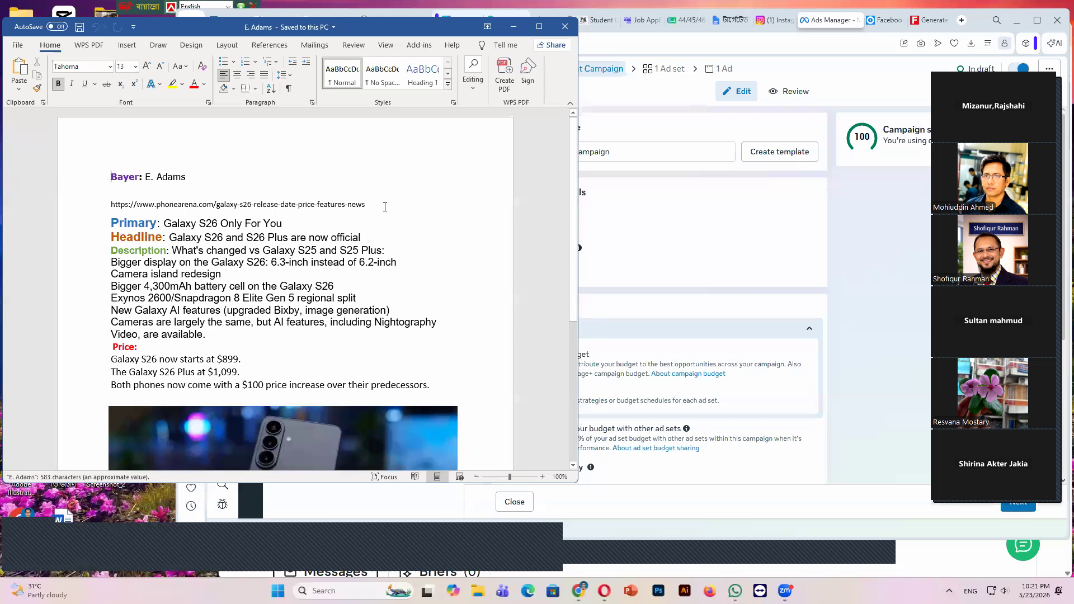
pyautogui.moveTo(191, 179); pyautogui.dragTo(148, 179)
pyautogui.click(191, 176)
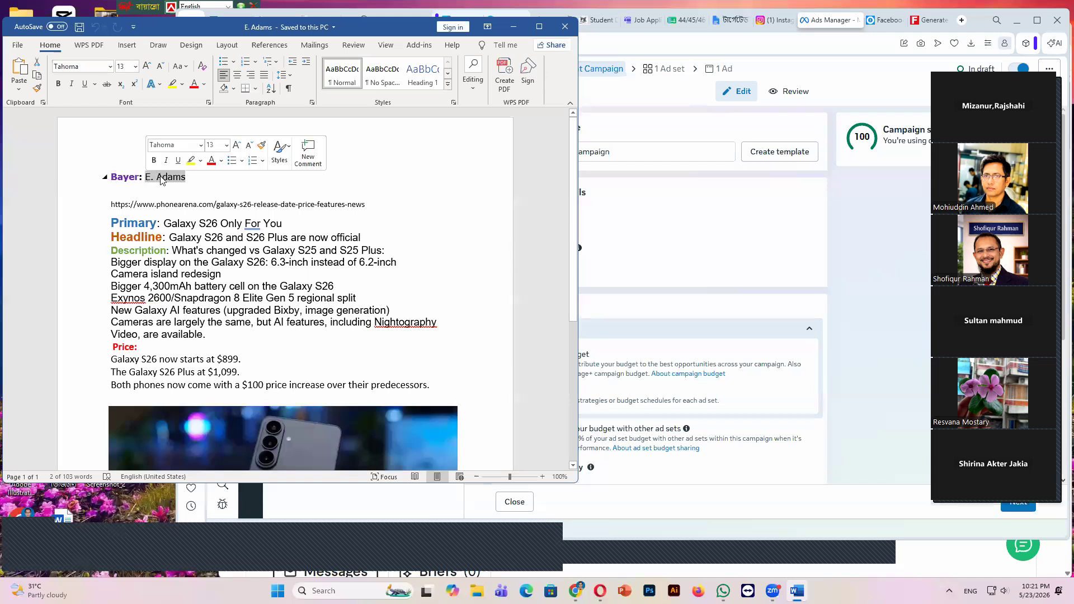
pyautogui.rightClick(161, 179)
pyautogui.click(192, 203)
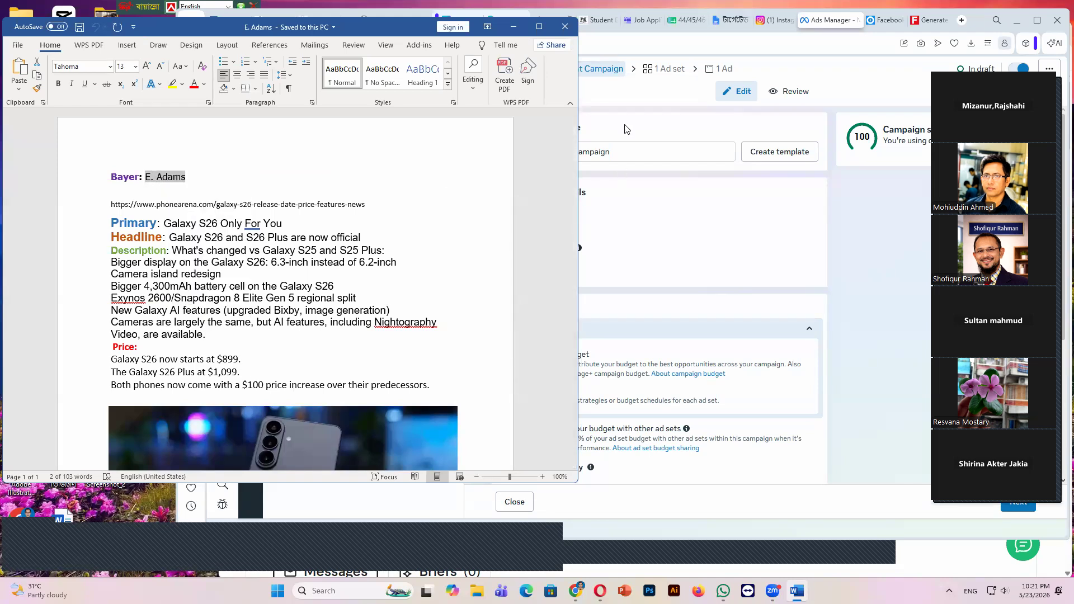
# Step: Replace the default campaign name with the copied buyer's name followed by ",600"
pyautogui.click(615, 146)
pyautogui.moveTo(612, 151); pyautogui.dragTo(502, 161)
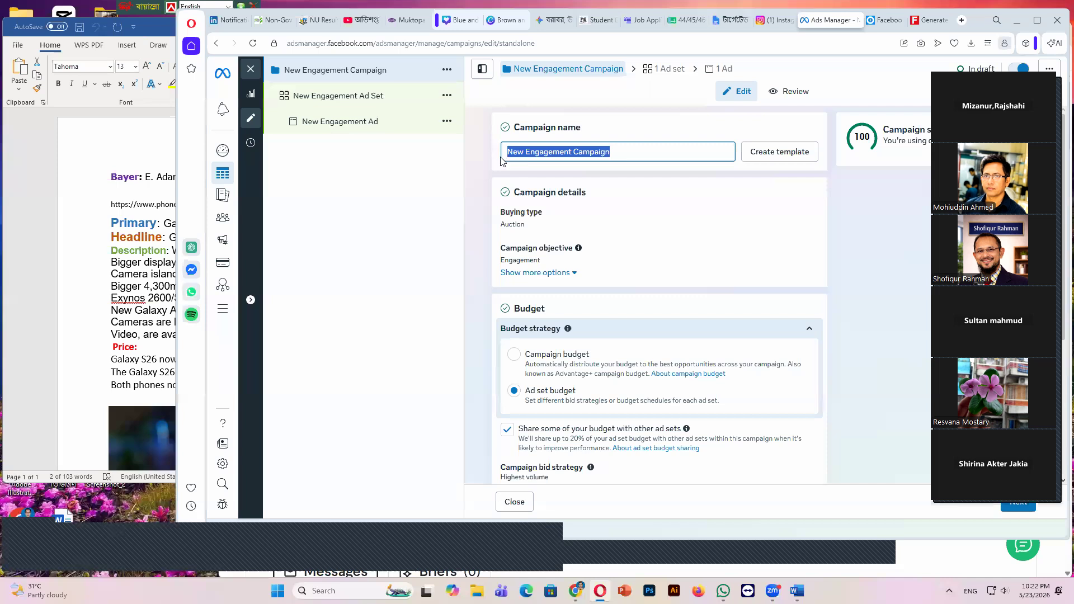
pyautogui.hotkey('ctrl', 'v')
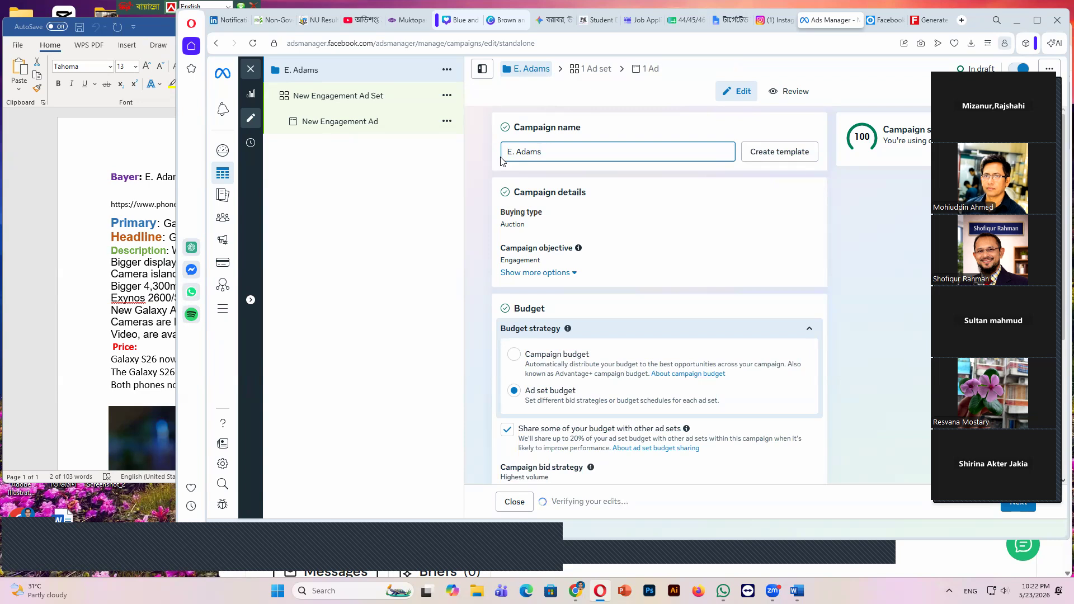
pyautogui.write(',')
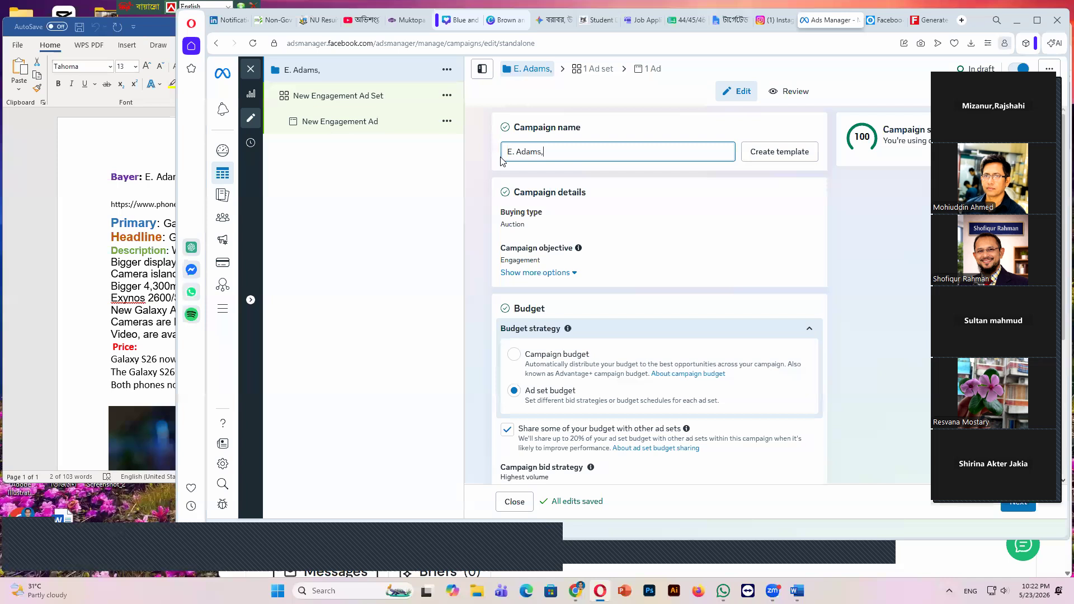
pyautogui.write('600')
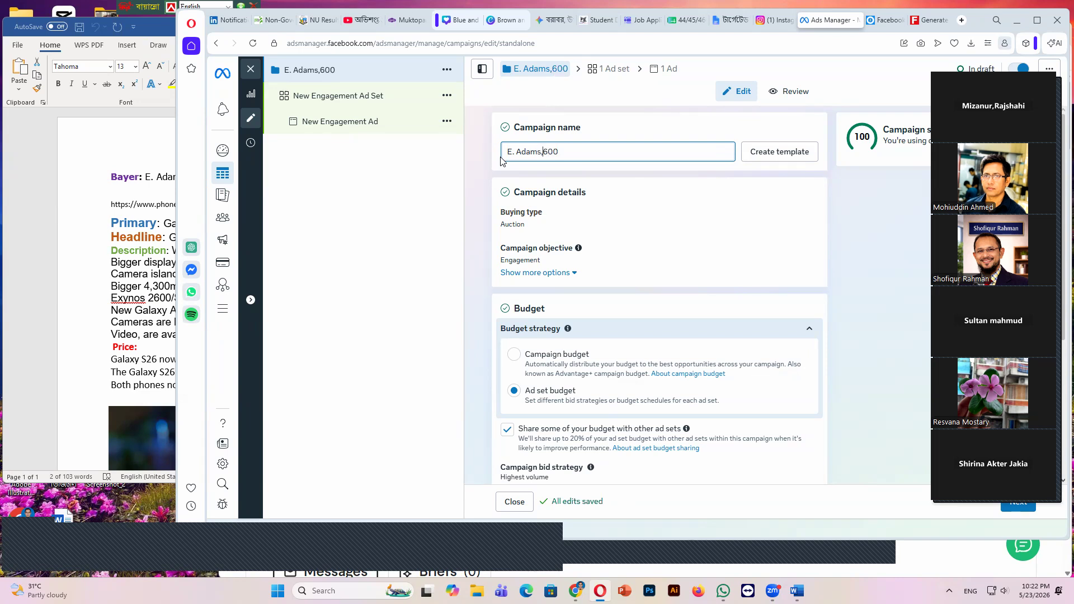
pyautogui.hotkey('ctrl', '4')
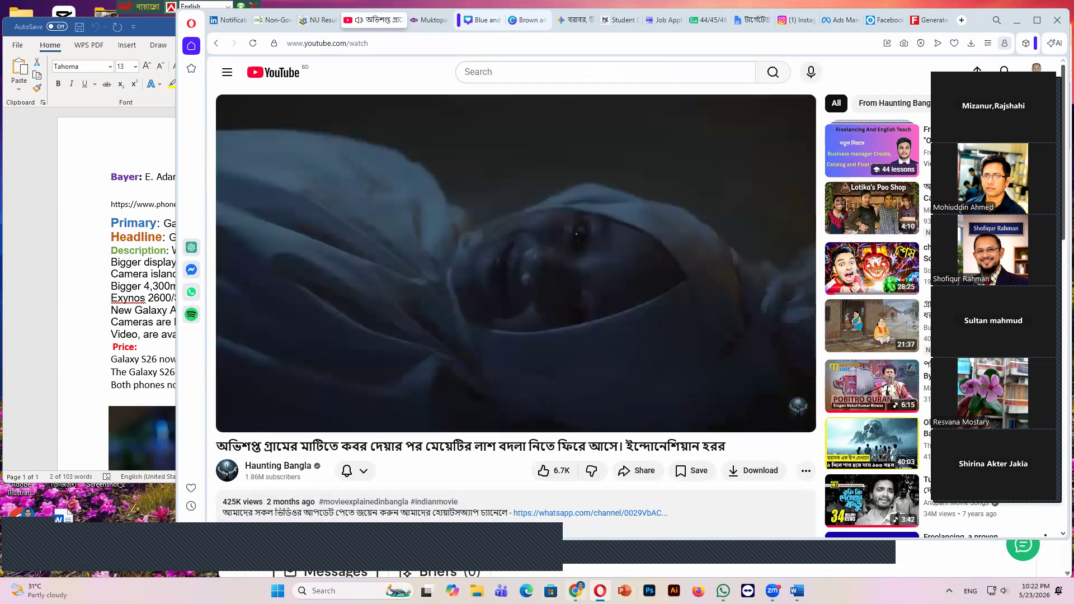
pyautogui.click(576, 591)
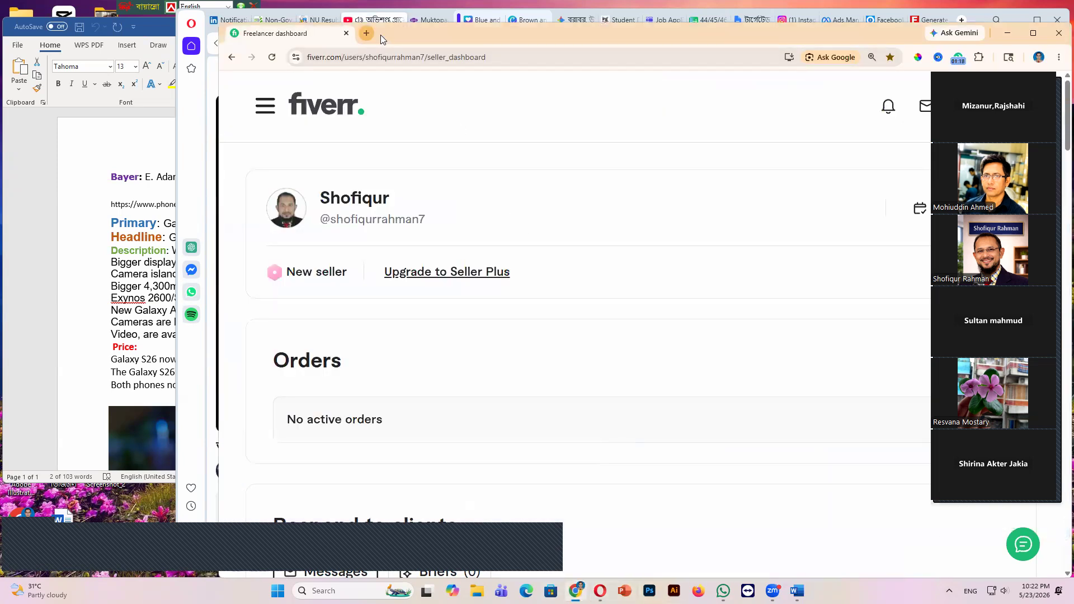
pyautogui.moveTo(797, 591)
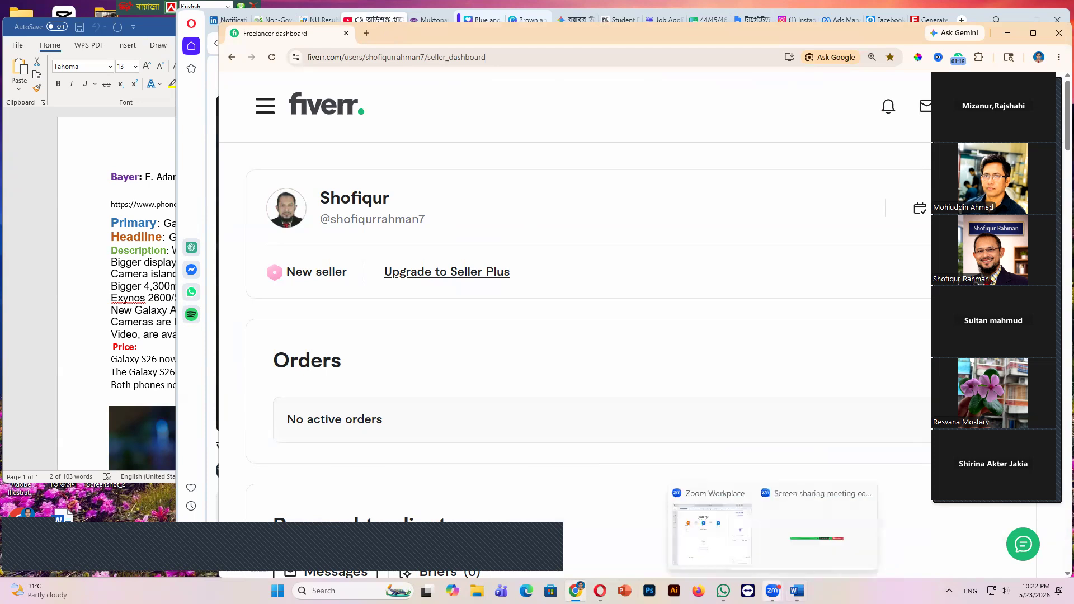
pyautogui.click(772, 529)
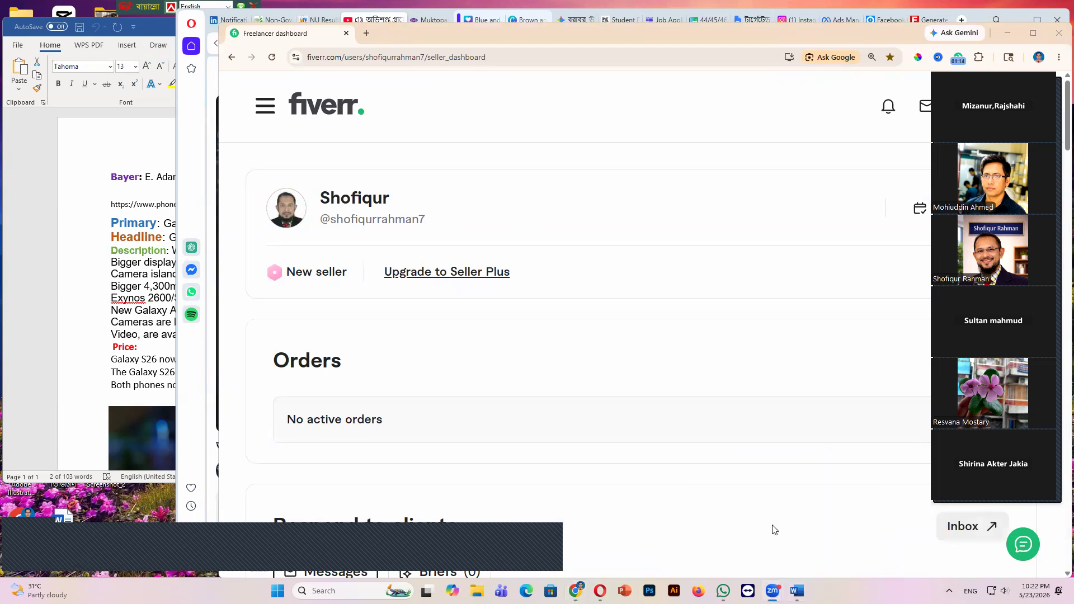
pyautogui.click(1056, 75)
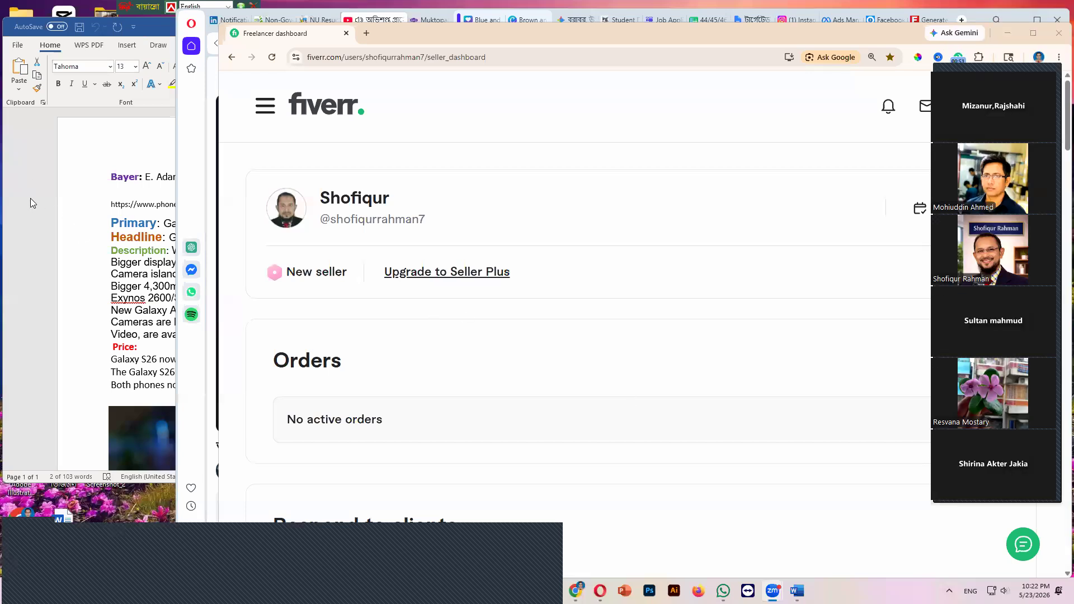
pyautogui.click(367, 33)
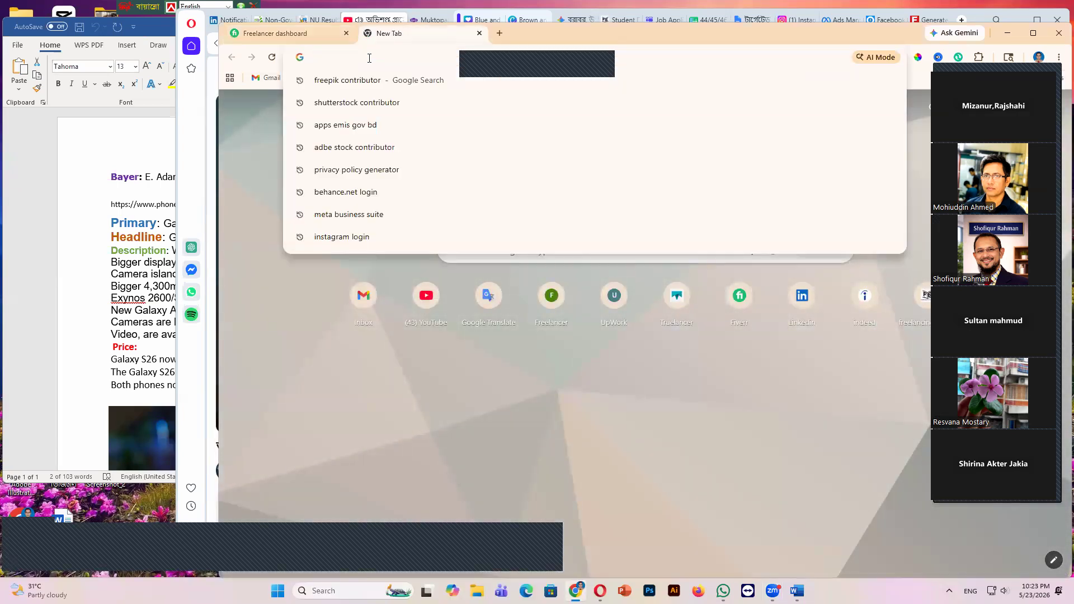
# Step: Switch back to the Ads Manager window and complete the campaign name as the buyer's name followed by ", $600, 10 days"
pyautogui.click(845, 18)
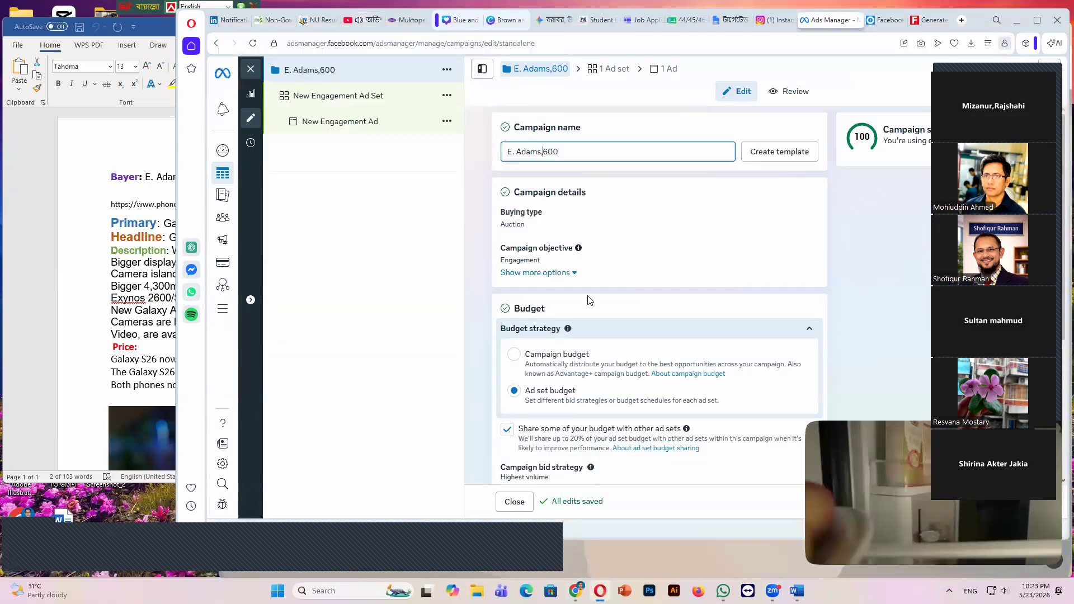
pyautogui.click(542, 153)
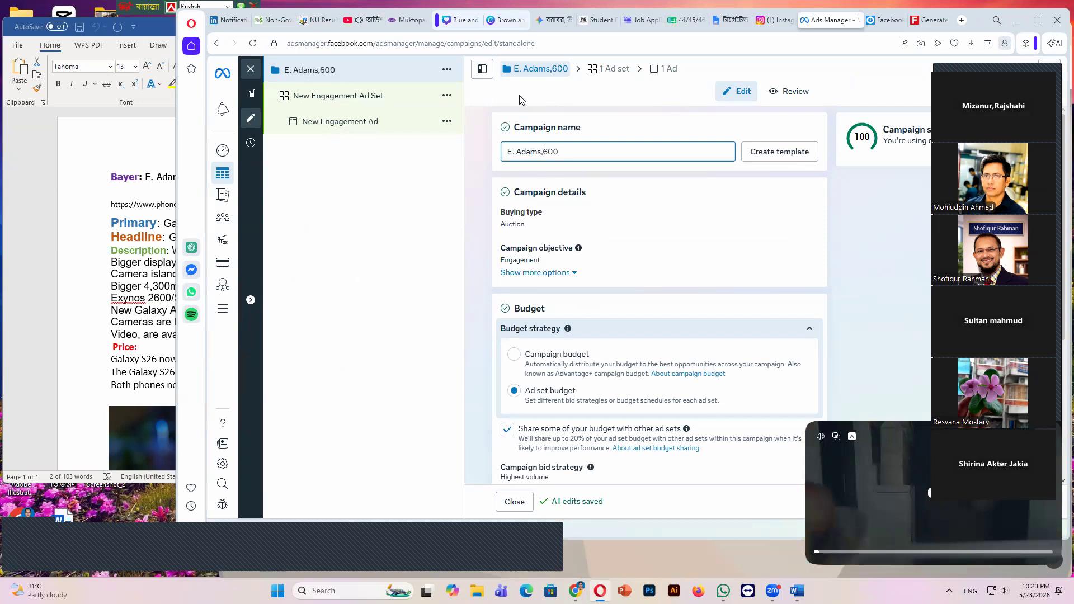
pyautogui.click(1045, 437)
pyautogui.click(543, 151)
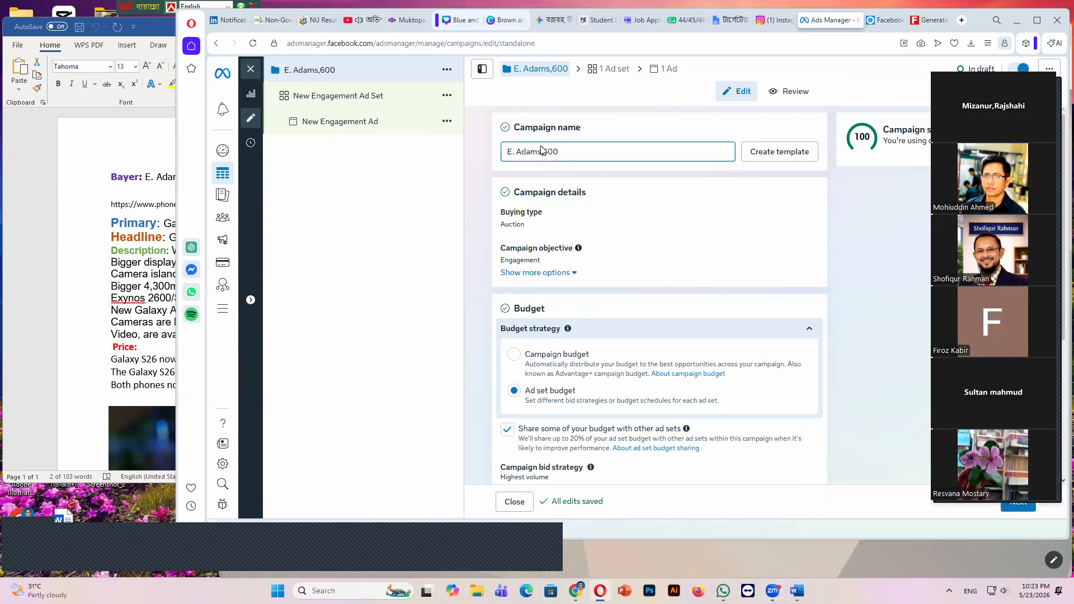
pyautogui.write('6')
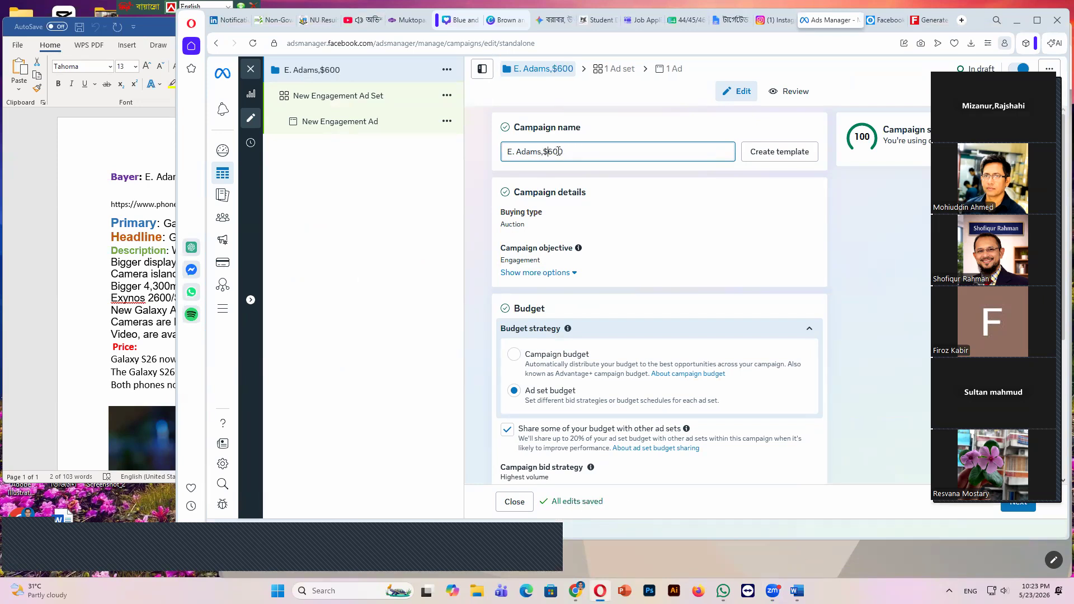
pyautogui.click(544, 150)
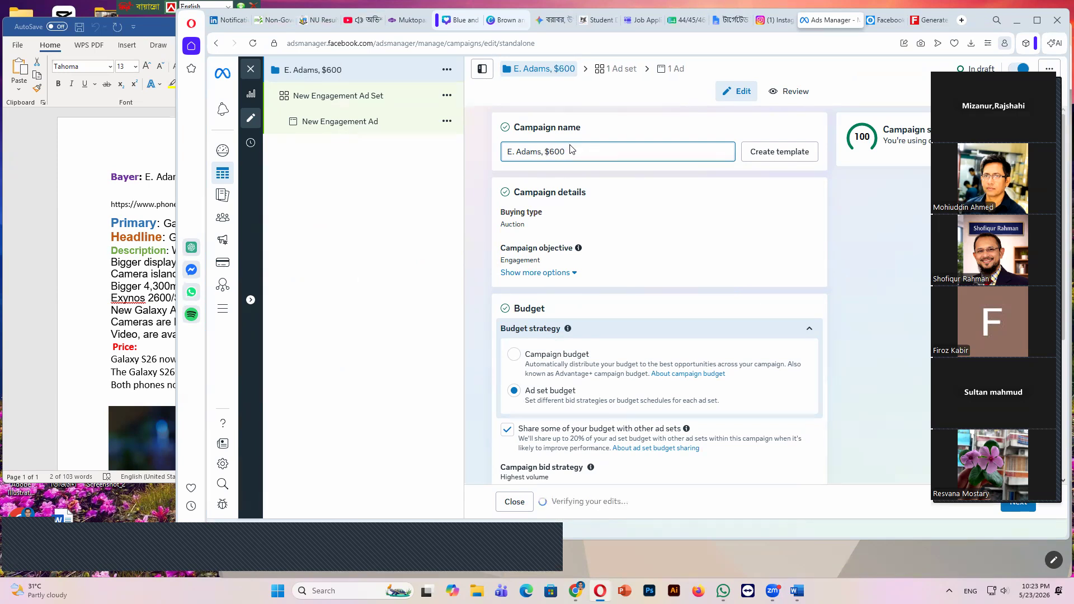
pyautogui.click(569, 152)
pyautogui.write(', 10 da')
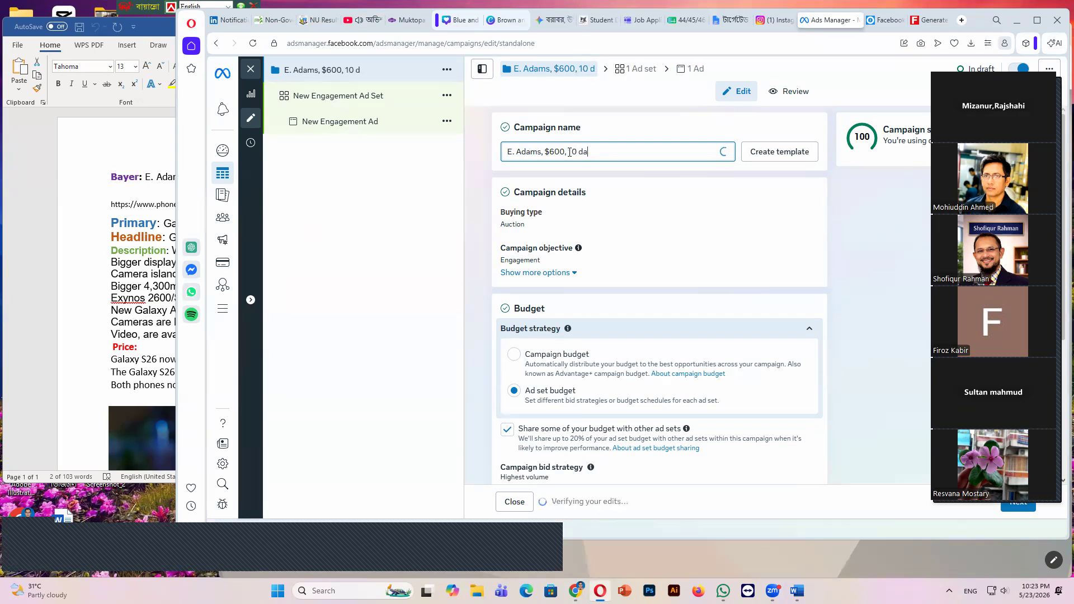
pyautogui.write('ys')
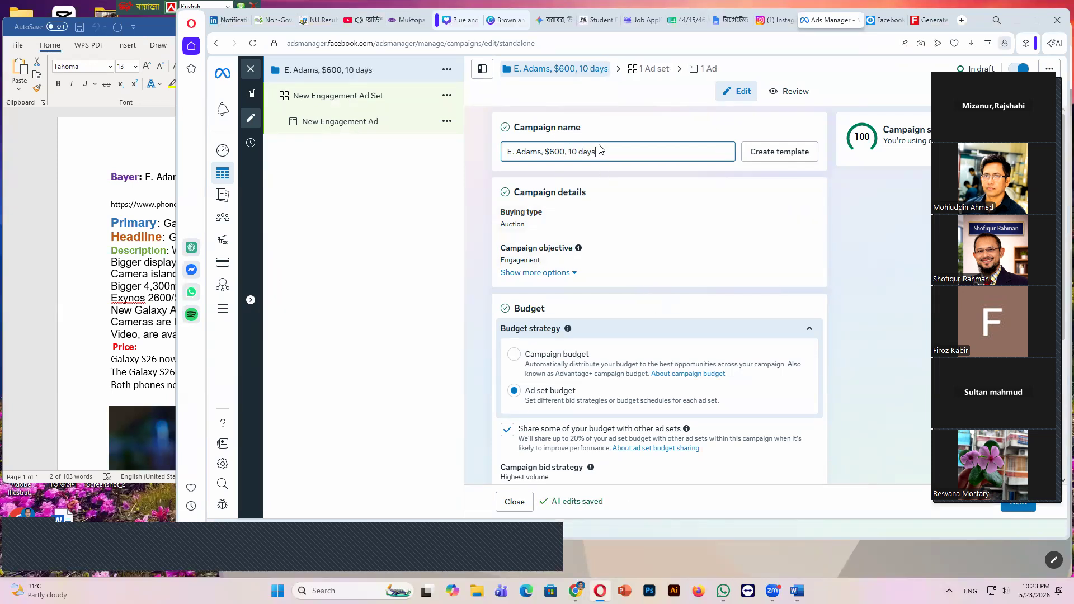
# Step: Copy the full campaign name and replace the ad set's default name with it
pyautogui.moveTo(594, 151); pyautogui.dragTo(504, 156)
pyautogui.rightClick(551, 151)
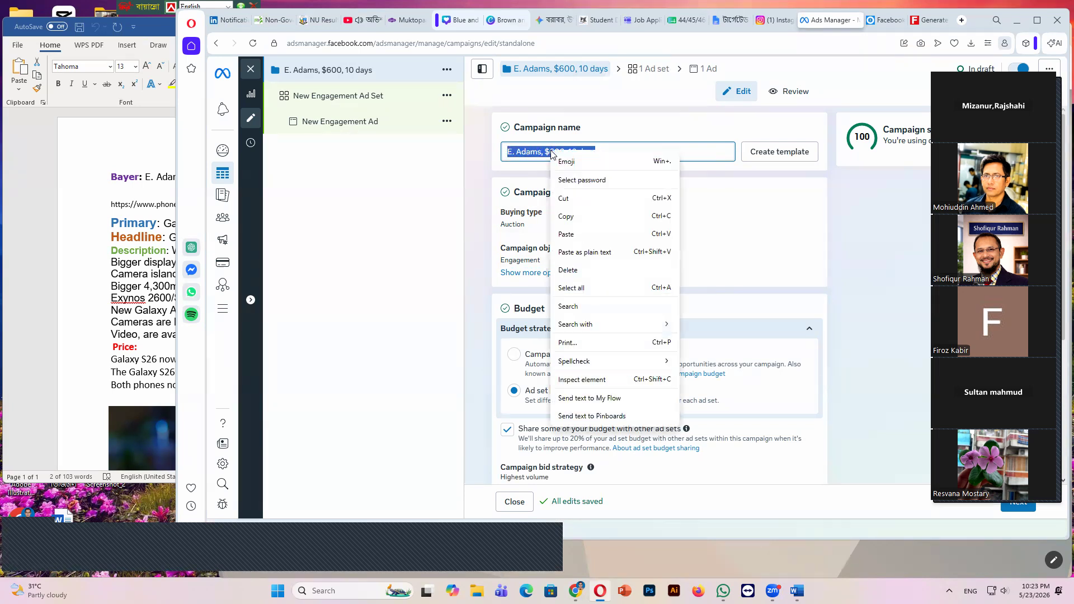
pyautogui.click(566, 220)
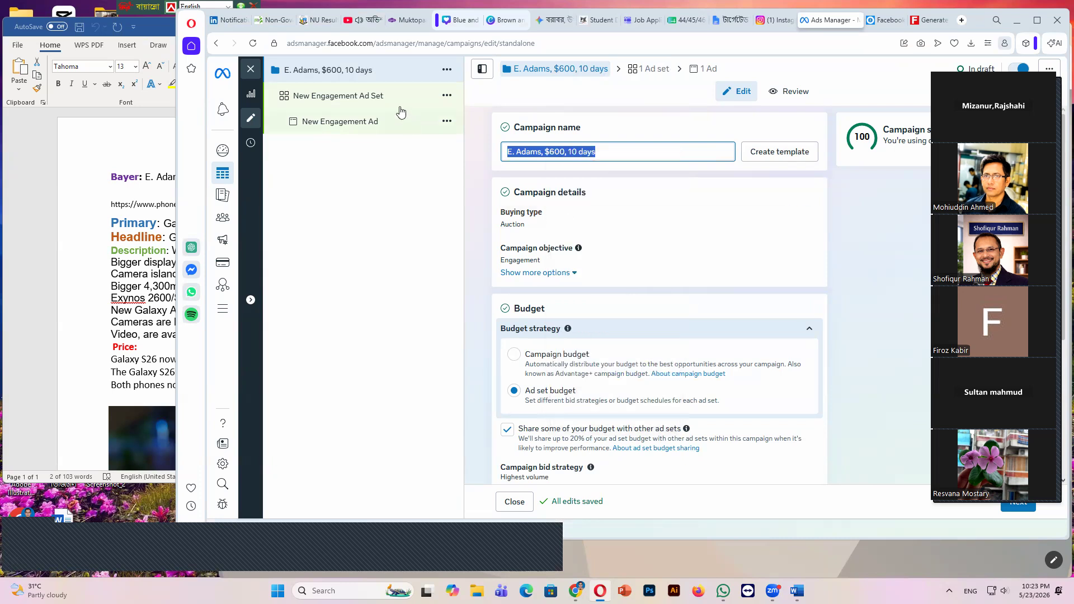
pyautogui.click(355, 95)
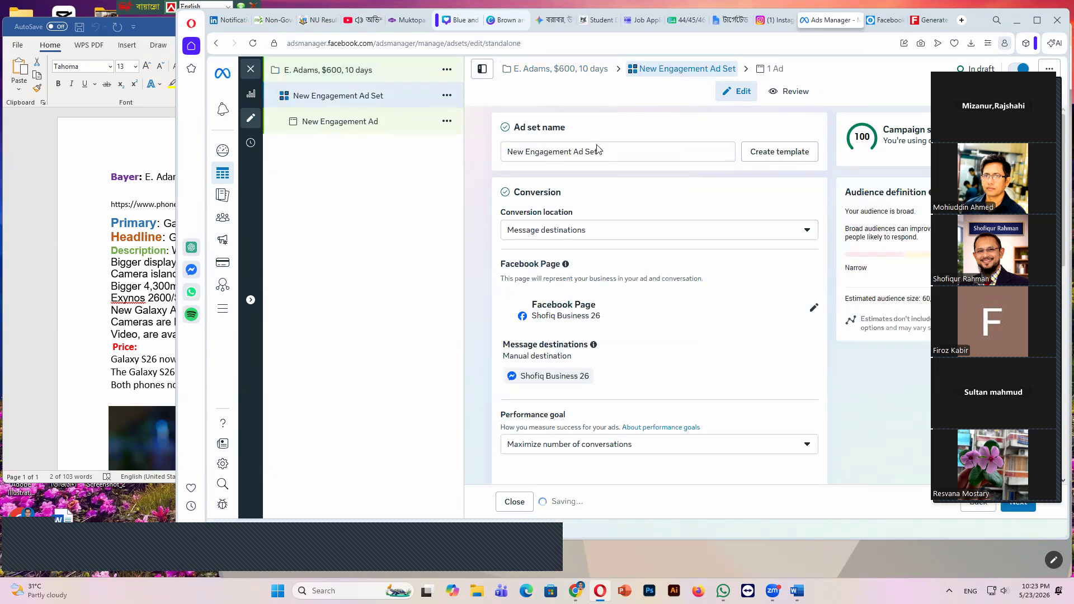
pyautogui.moveTo(598, 151); pyautogui.dragTo(505, 156)
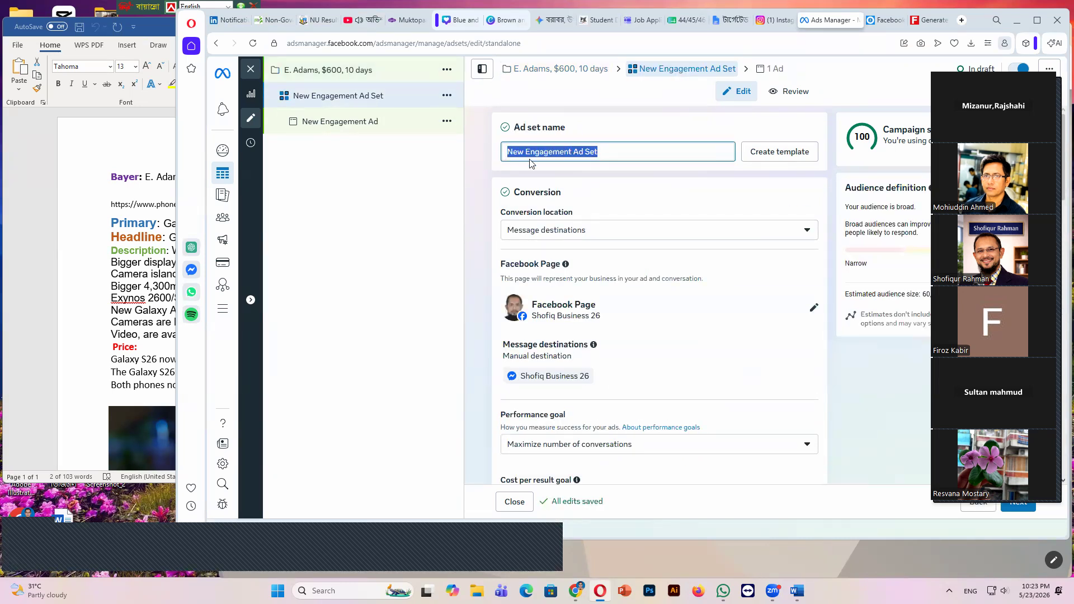
pyautogui.rightClick(551, 152)
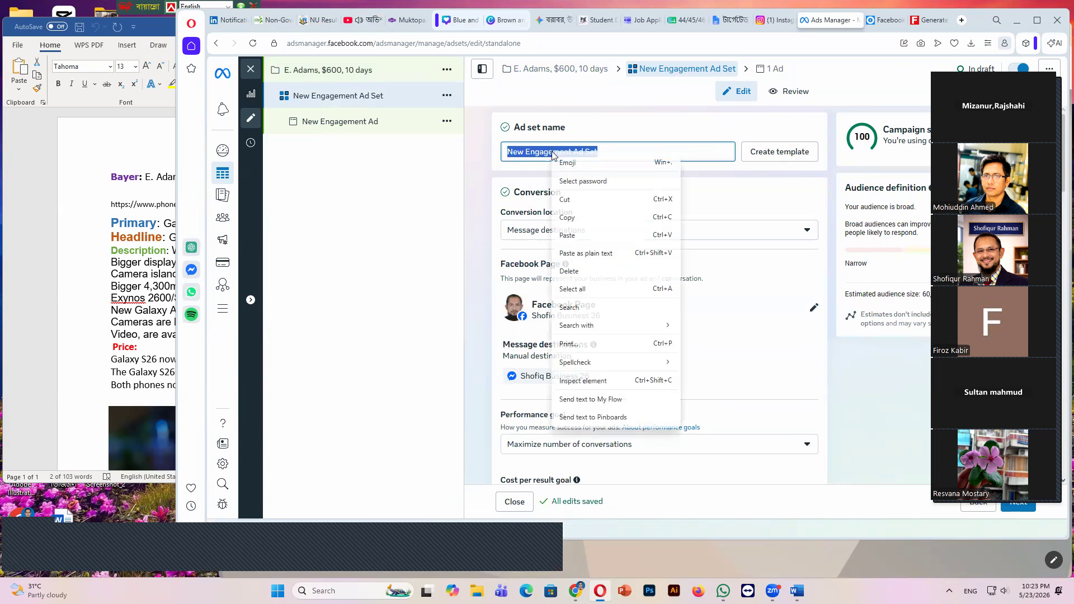
pyautogui.click(566, 234)
# Step: Replace the default name of the engagement ad with the copied campaign name
pyautogui.click(347, 126)
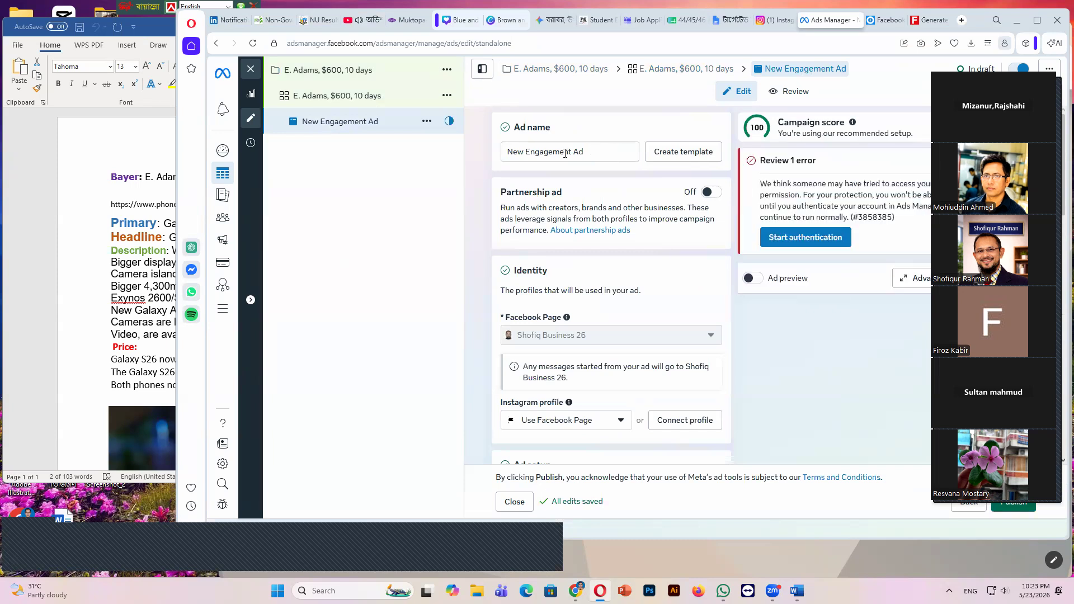
pyautogui.tripleClick(591, 155)
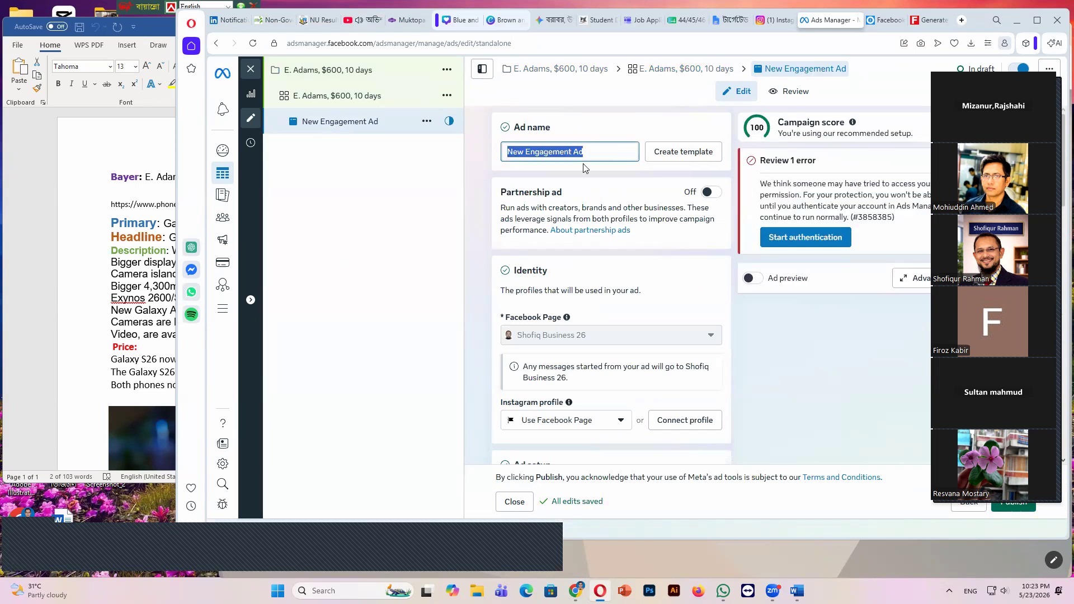
pyautogui.rightClick(537, 153)
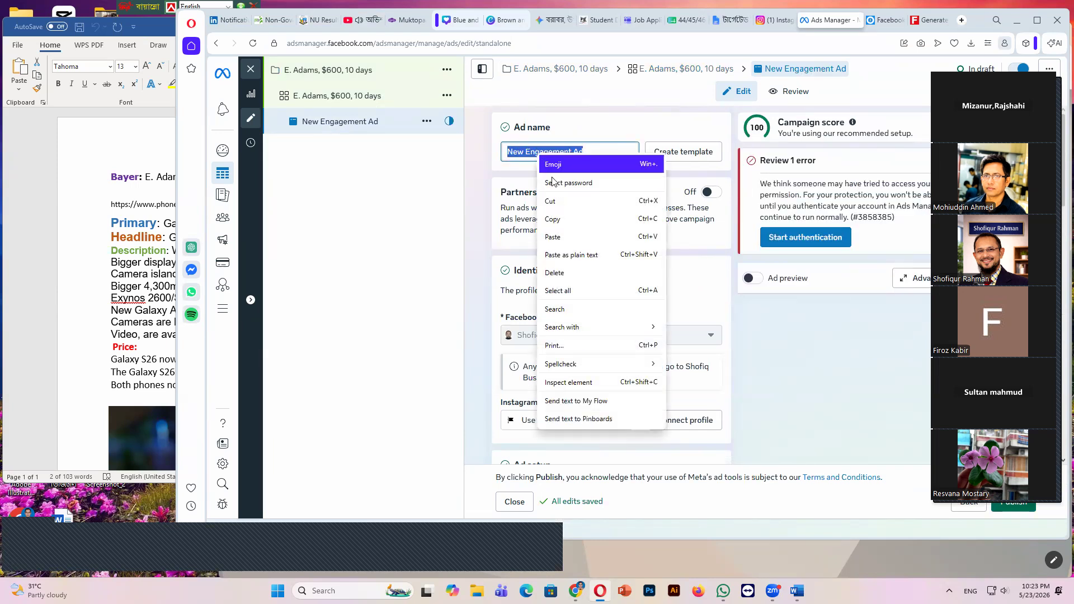
pyautogui.click(552, 238)
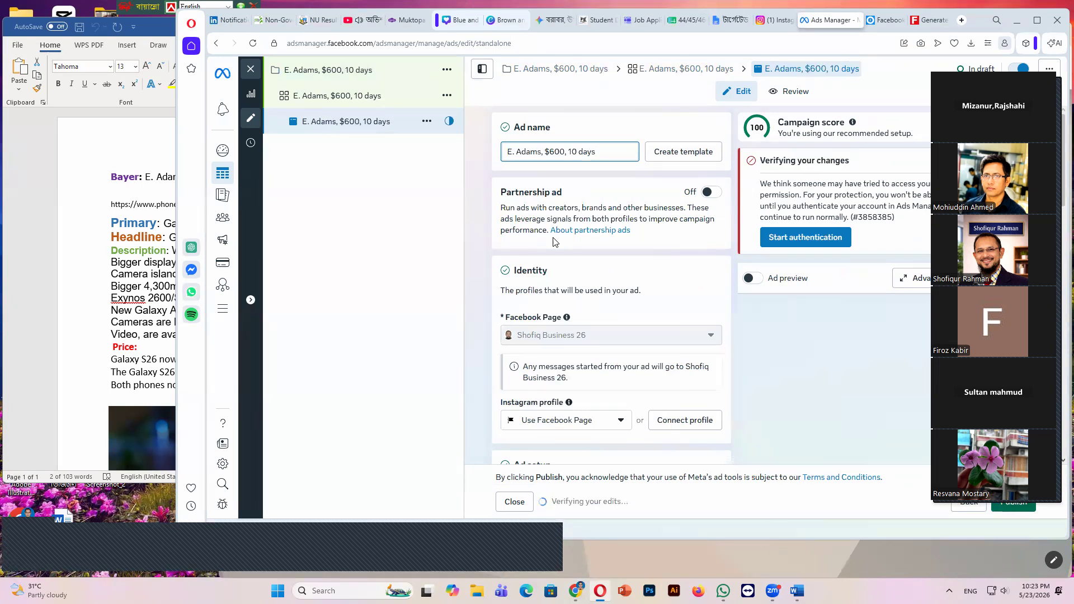
# Step: Return to the campaign level to examine the buying type choices, keeping Auction, and reveal the additional campaign detail options
pyautogui.click(342, 71)
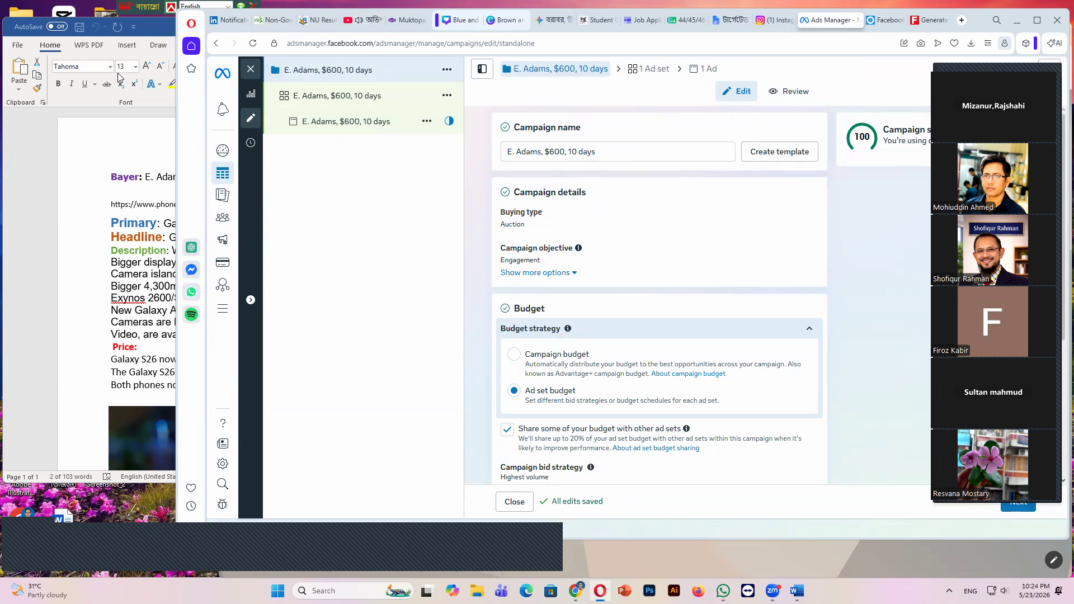
pyautogui.moveTo(1022, 66); pyautogui.dragTo(118, 74)
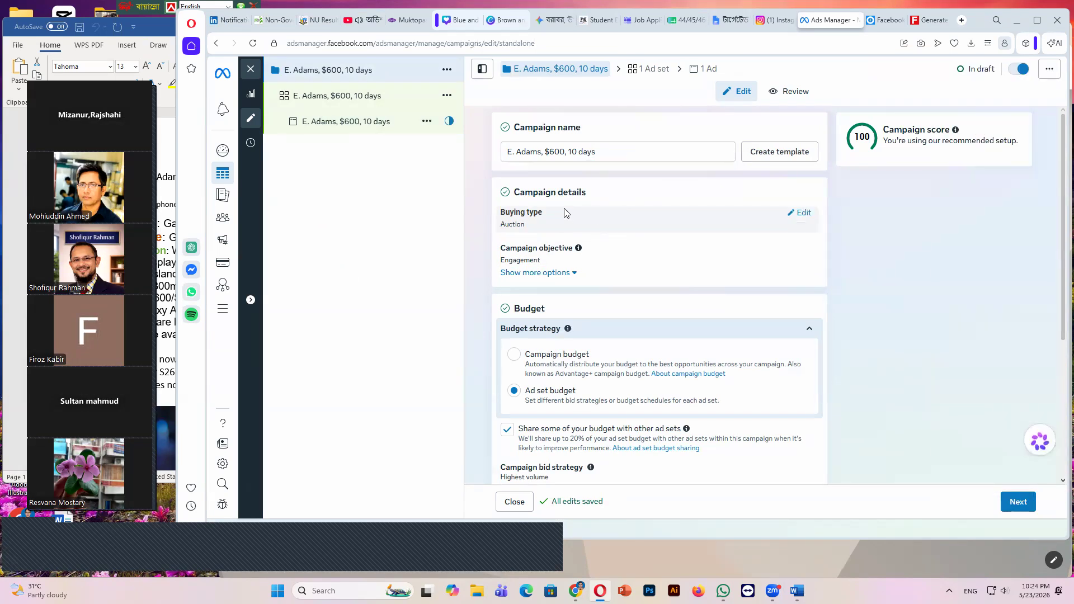
pyautogui.click(803, 213)
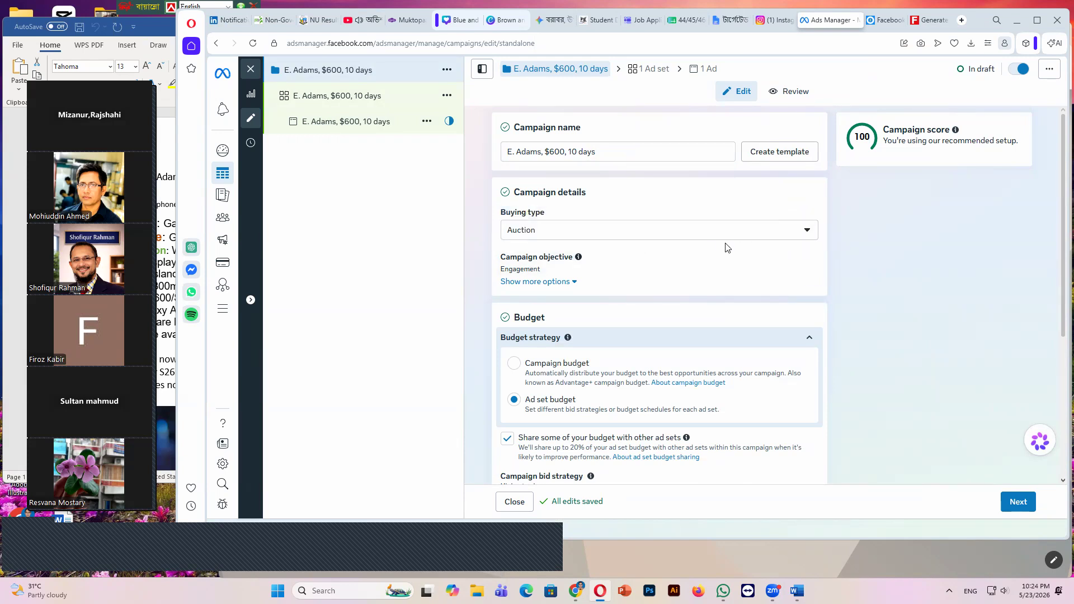
pyautogui.click(807, 233)
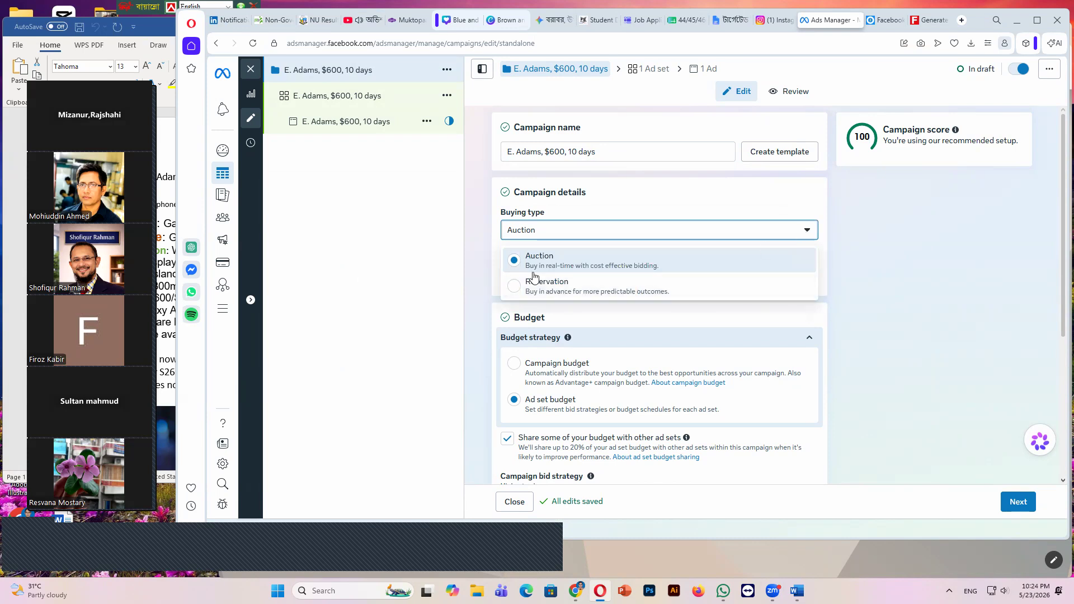
pyautogui.click(807, 234)
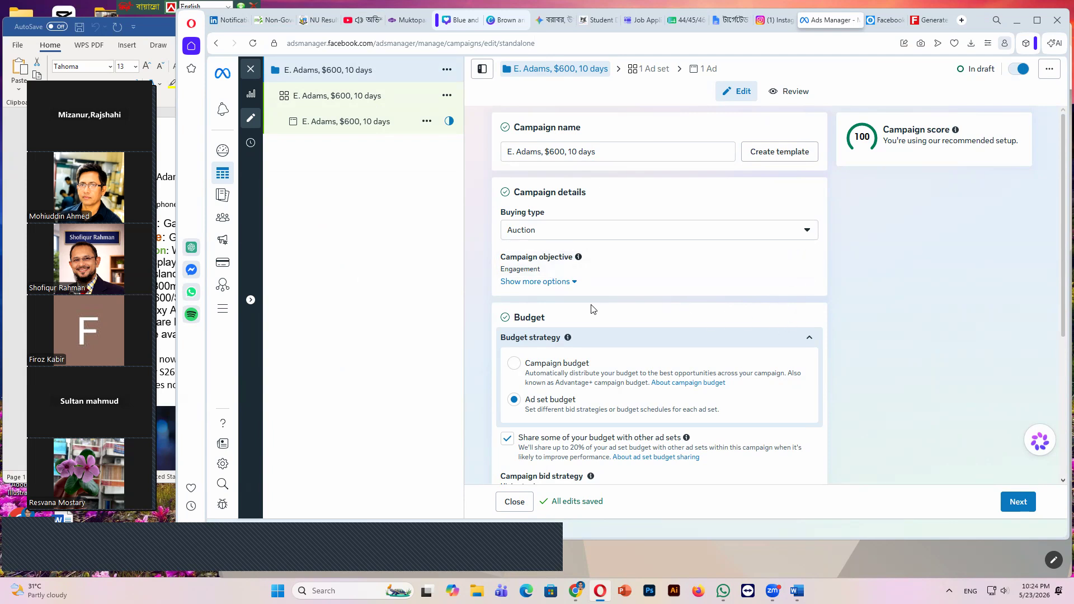
pyautogui.click(576, 287)
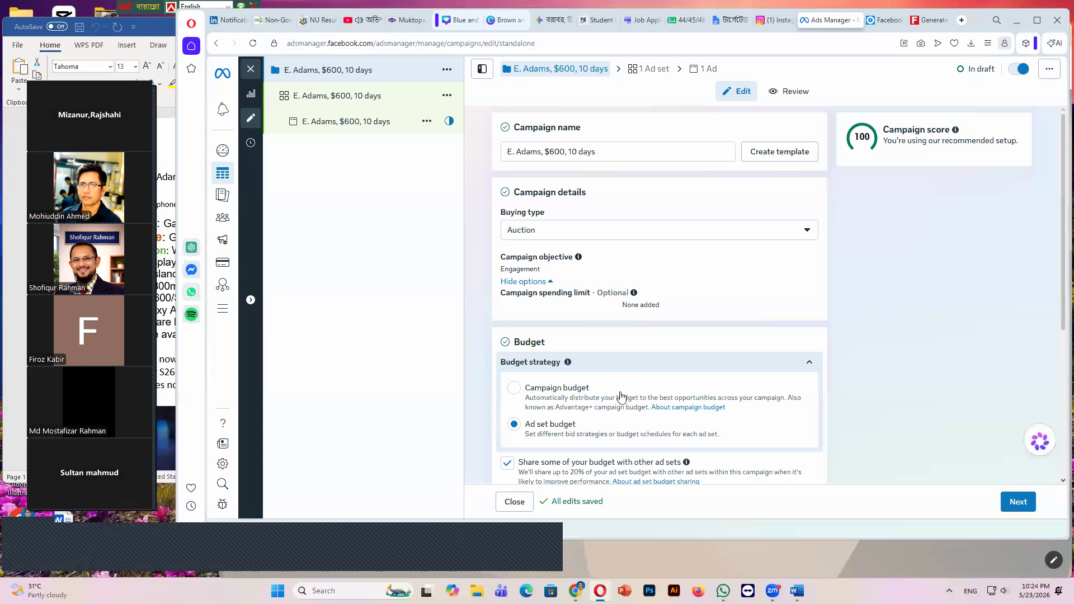
# Step: Change the budget strategy to Campaign budget and set the daily budget to $60.00
pyautogui.scroll(-2, 620, 398)
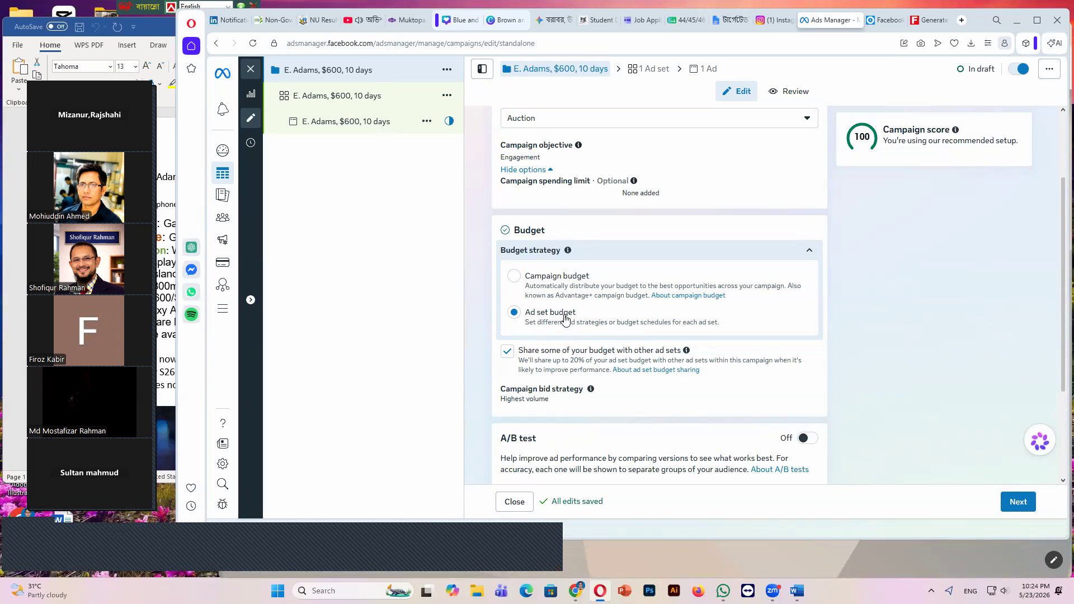
pyautogui.click(513, 277)
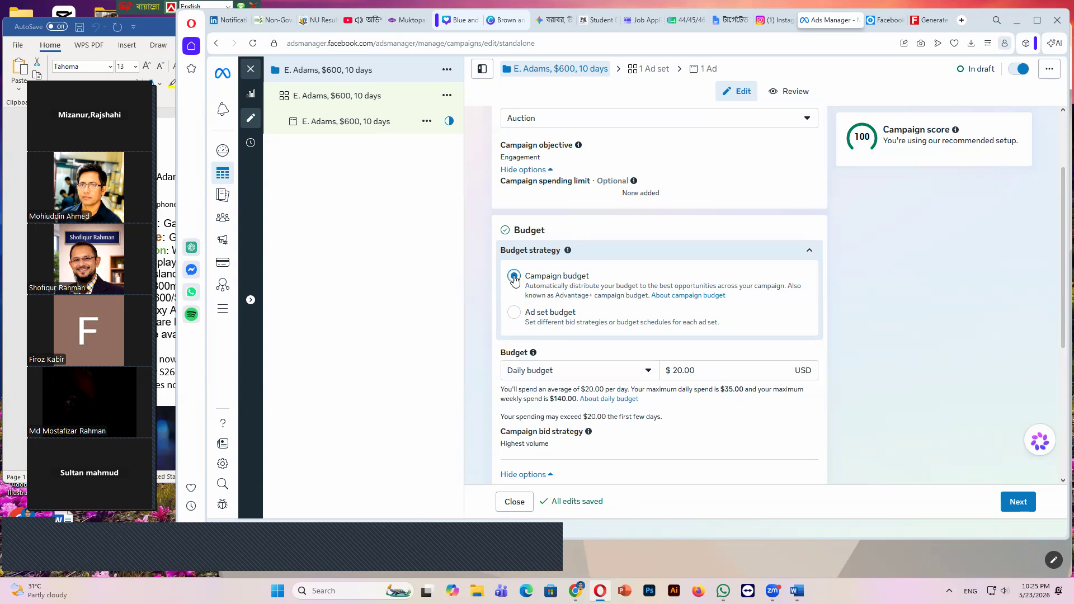
pyautogui.scroll(-2, 568, 314)
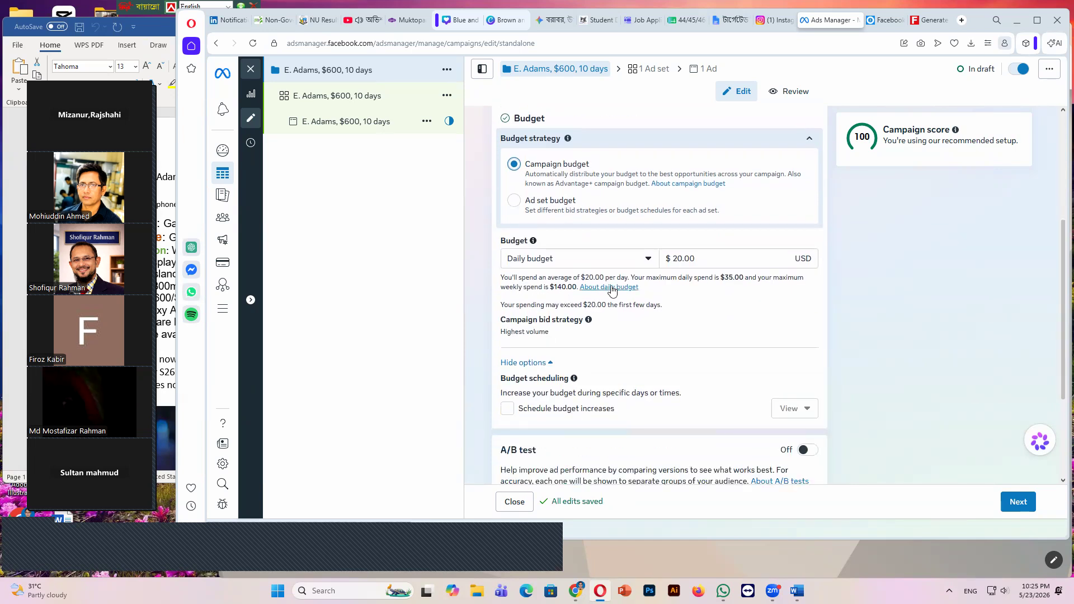
pyautogui.click(649, 261)
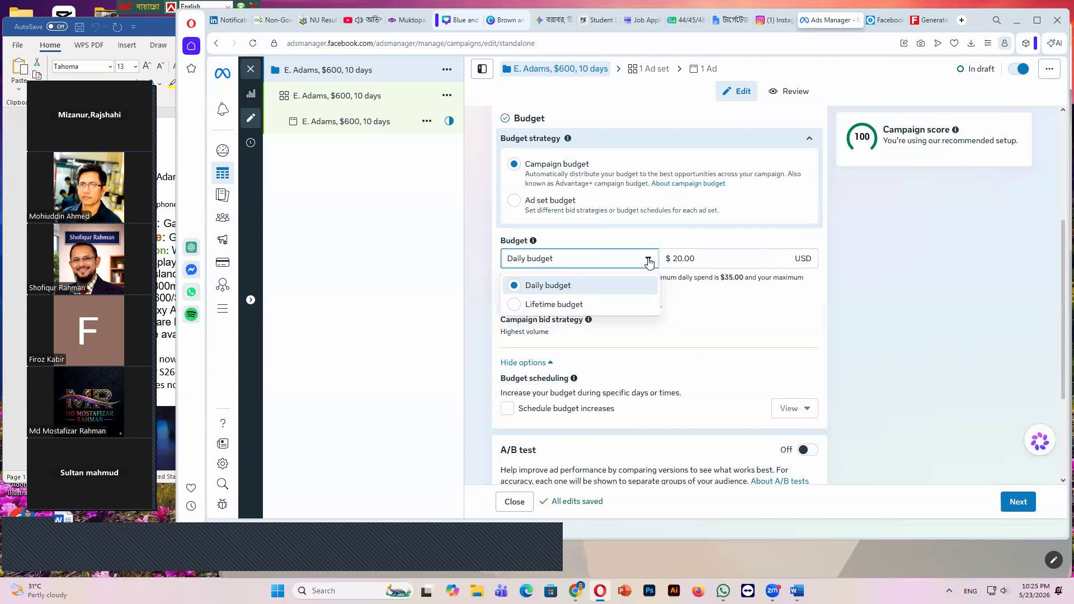
pyautogui.click(678, 257)
pyautogui.press('BackSpace')
pyautogui.write('6')
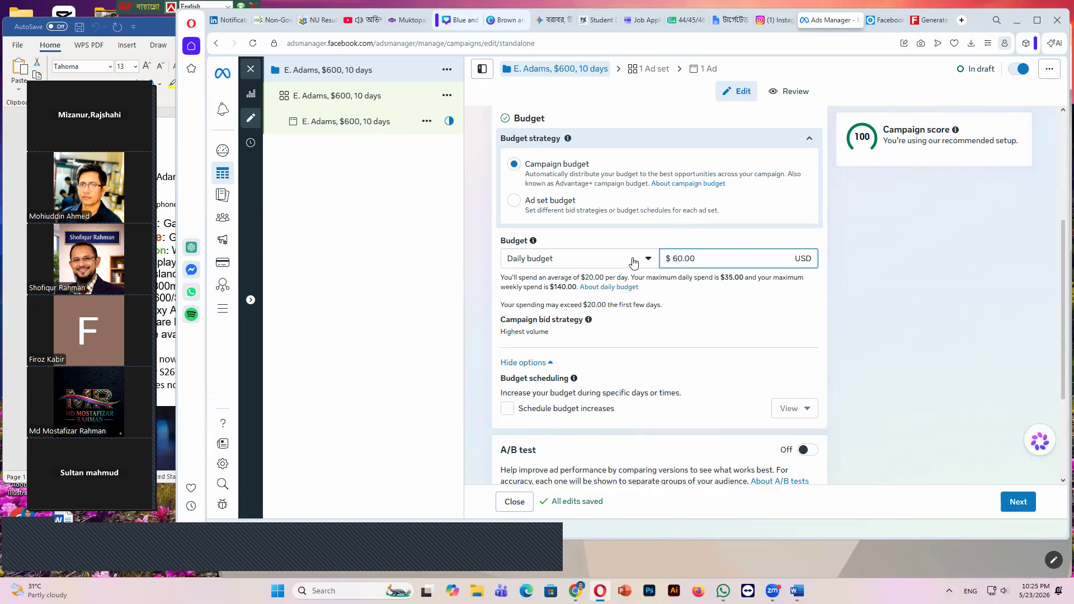
# Step: Examine the campaign bid strategy choices, keeping Highest volume, and look over the A/B test and Special Ad Categories settings
pyautogui.scroll(-1, 609, 323)
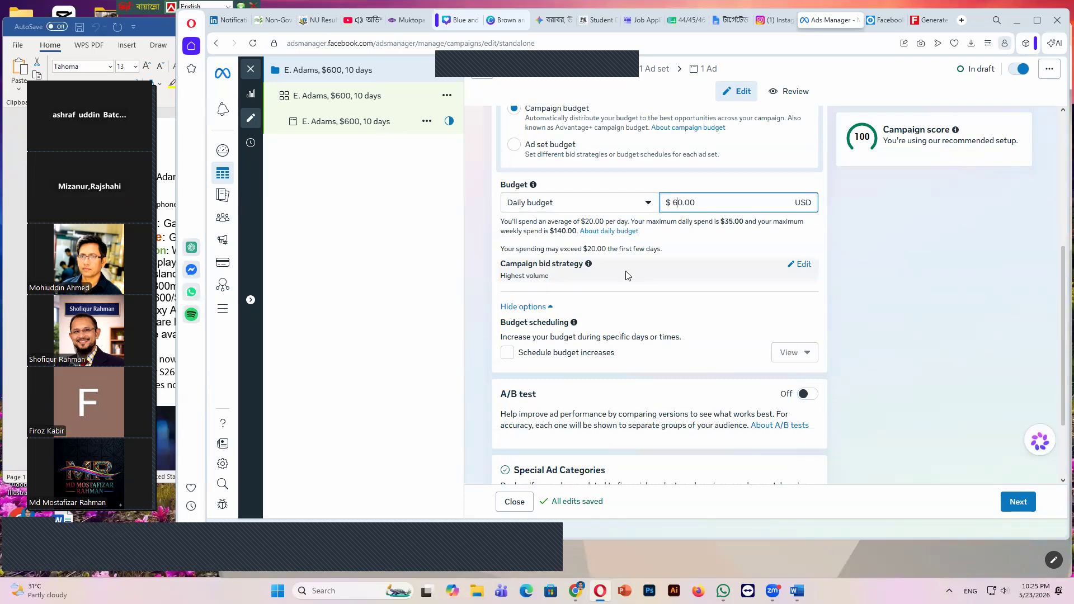
pyautogui.click(804, 267)
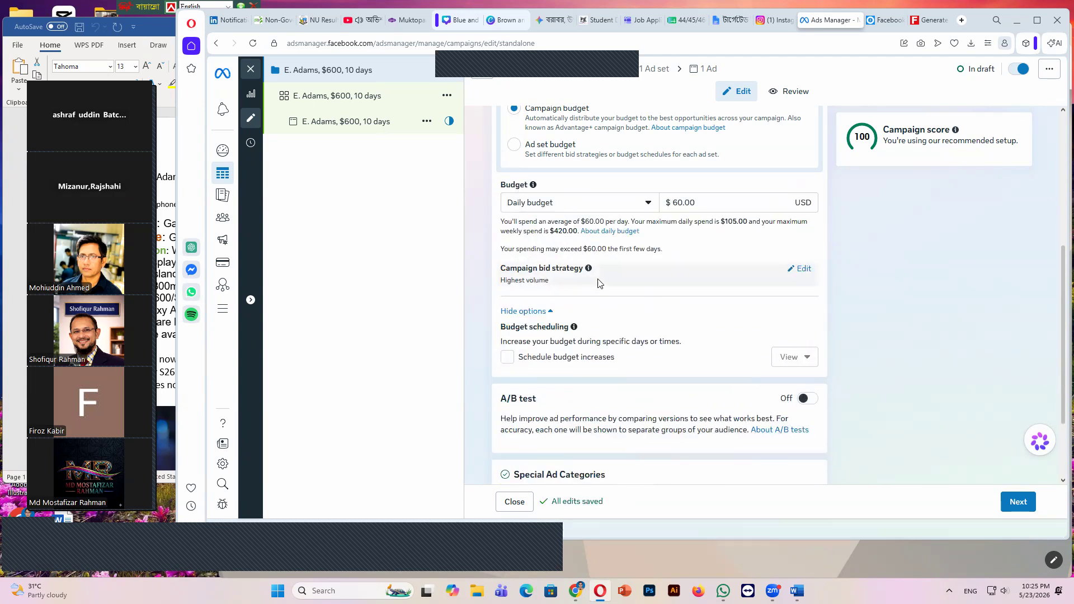
pyautogui.click(802, 269)
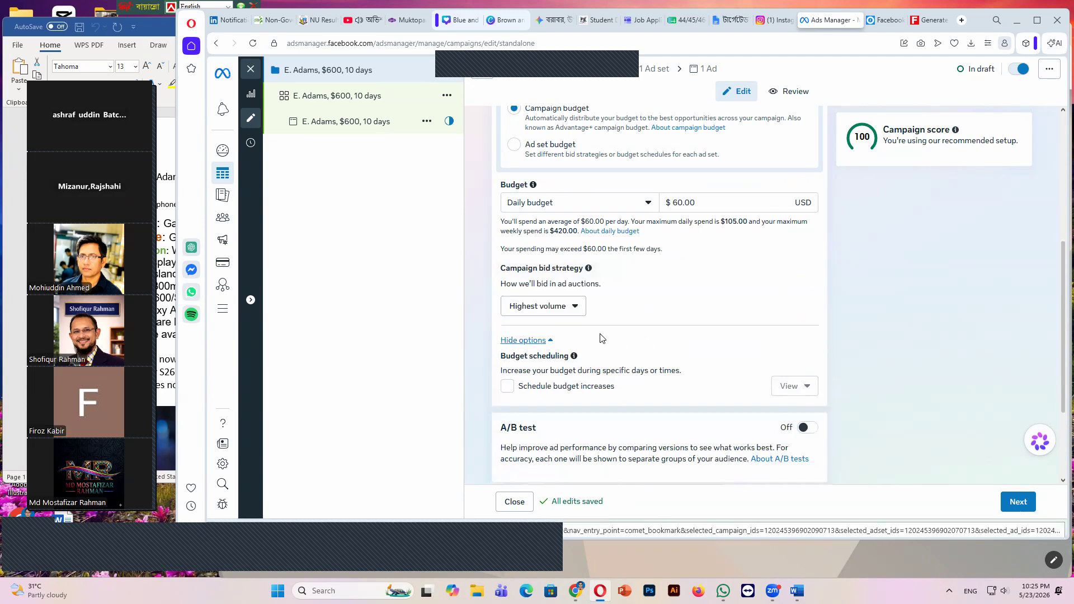
pyautogui.click(574, 307)
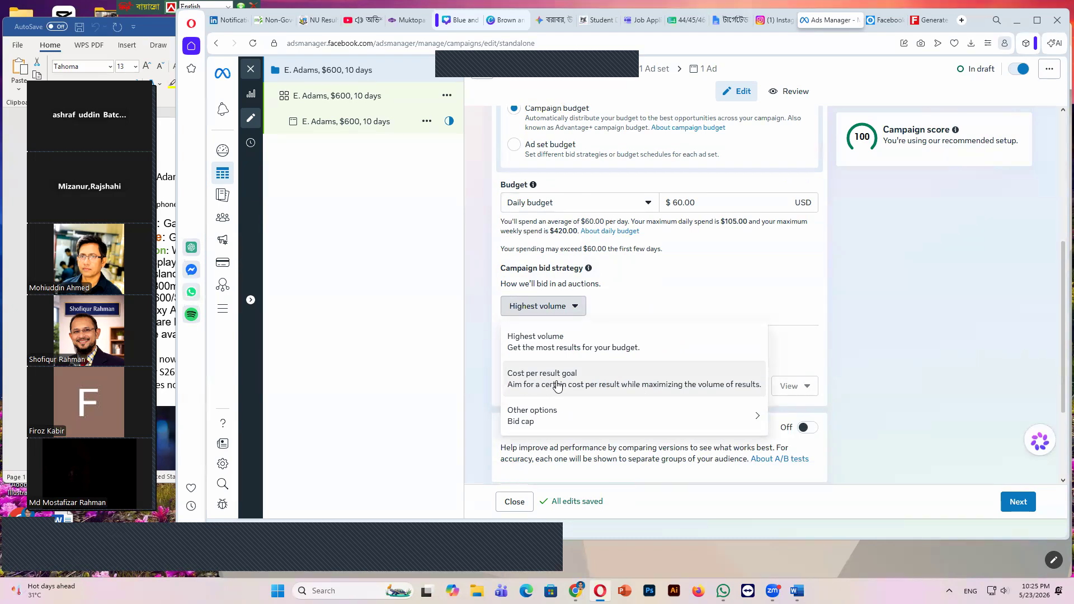
pyautogui.click(576, 310)
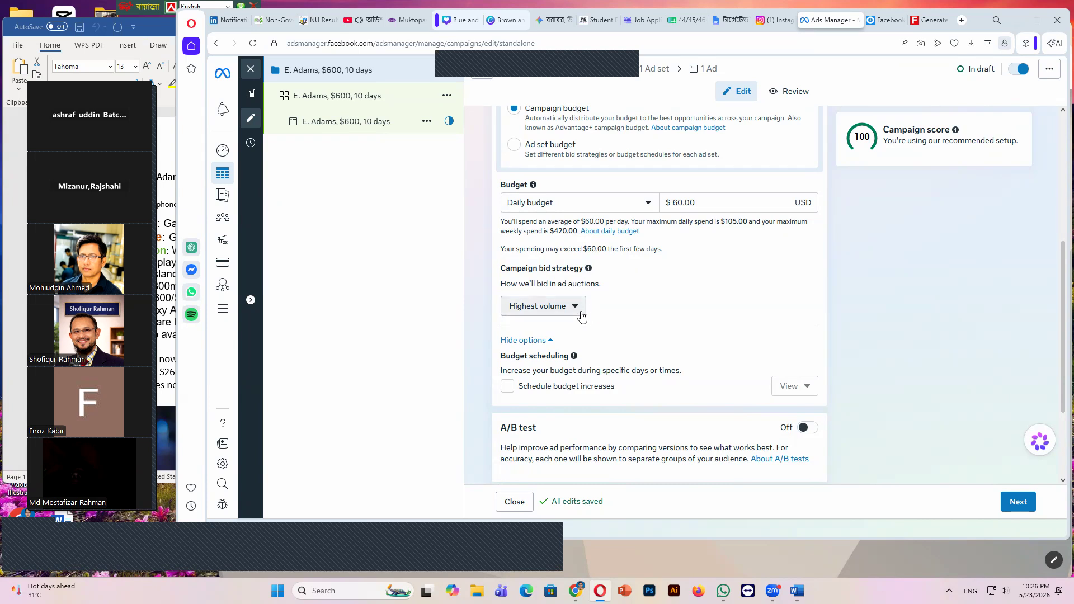
pyautogui.scroll(-1, 582, 312)
pyautogui.scroll(-2, 582, 313)
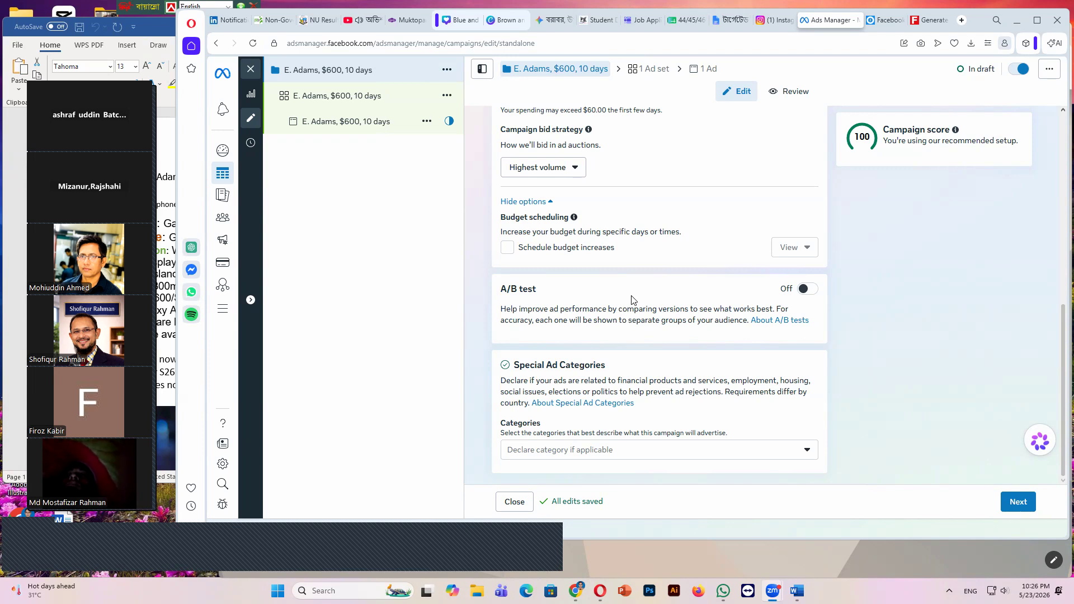
# Step: Examine the Special Ad Categories choices without declaring any, and continue to the ad set settings
pyautogui.click(807, 452)
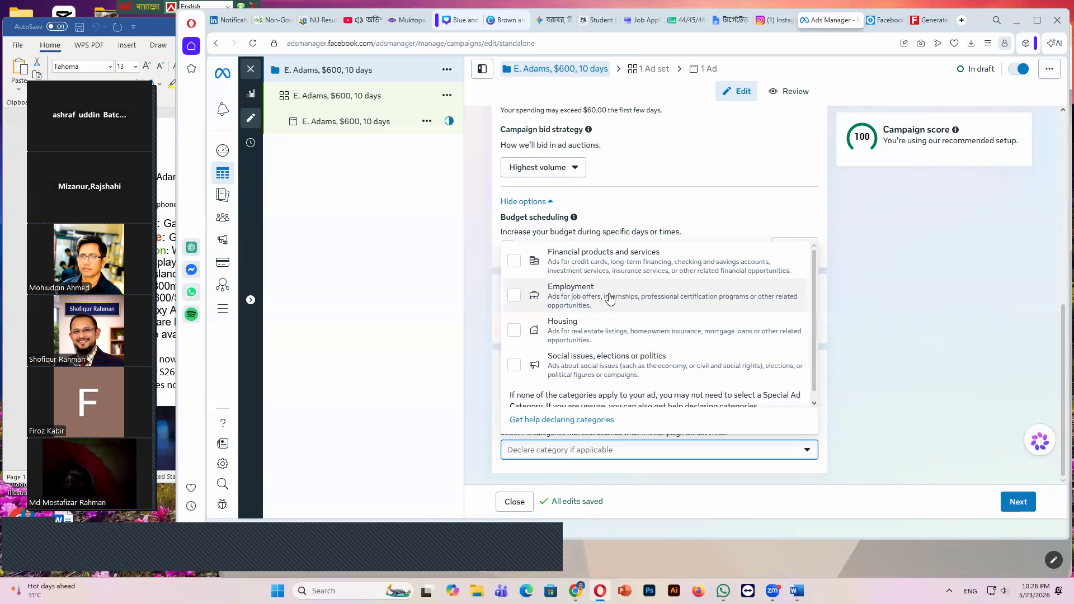
pyautogui.click(807, 449)
pyautogui.click(1019, 502)
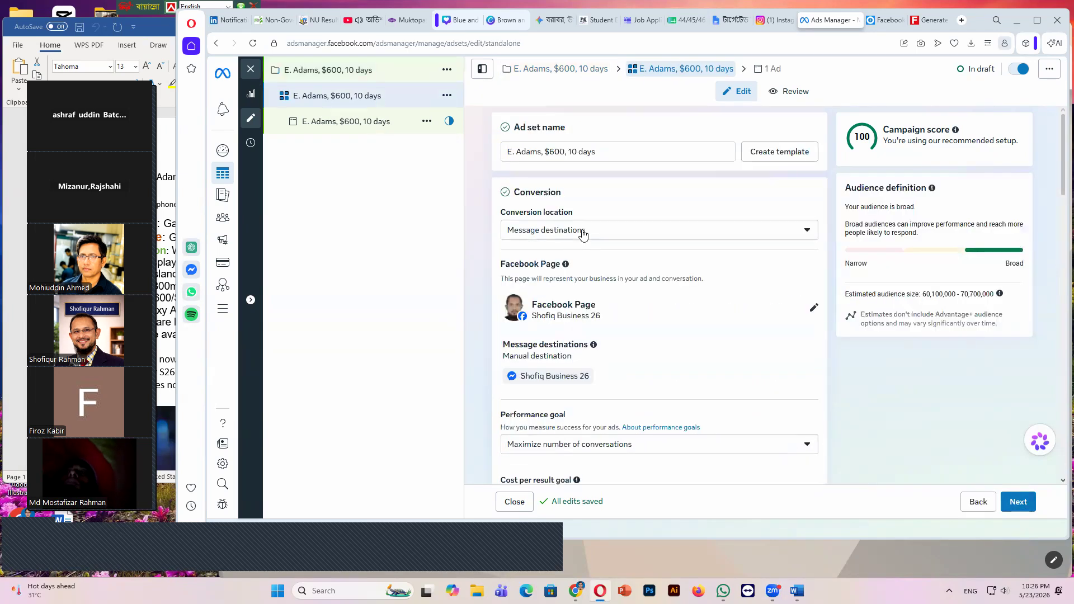
# Step: Examine the ad set's conversion location choices, keeping Message destinations
pyautogui.click(807, 234)
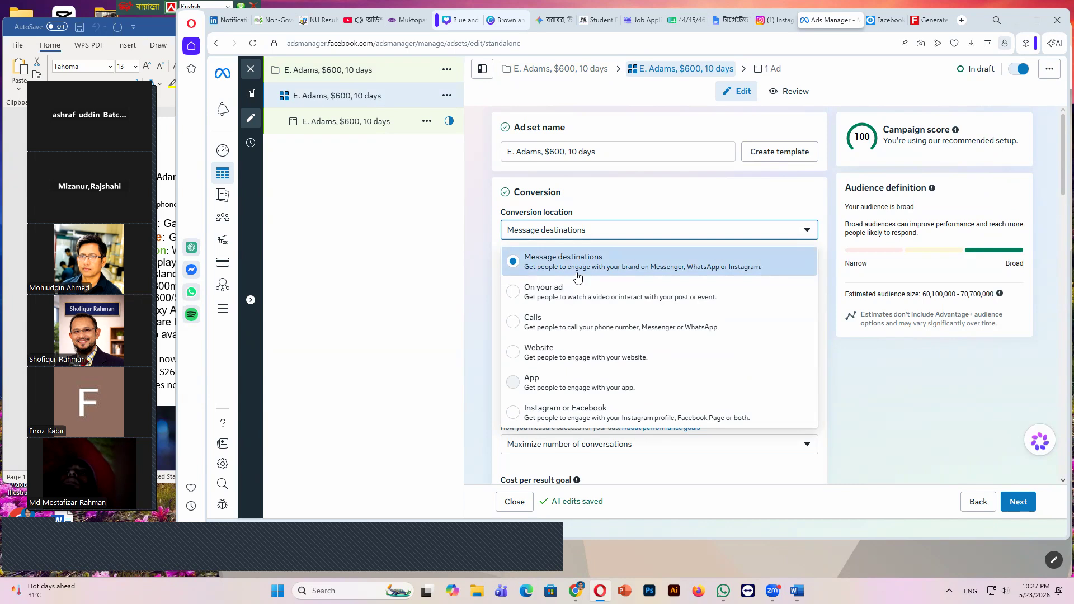
pyautogui.scroll(-1, 576, 383)
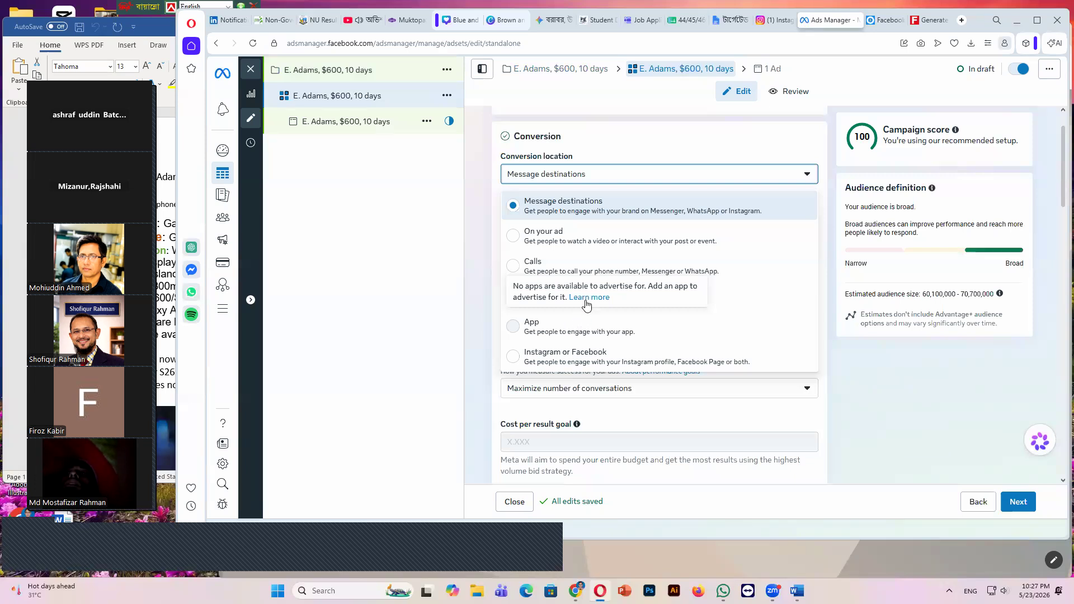
pyautogui.scroll(1, 586, 293)
pyautogui.scroll(1, 586, 291)
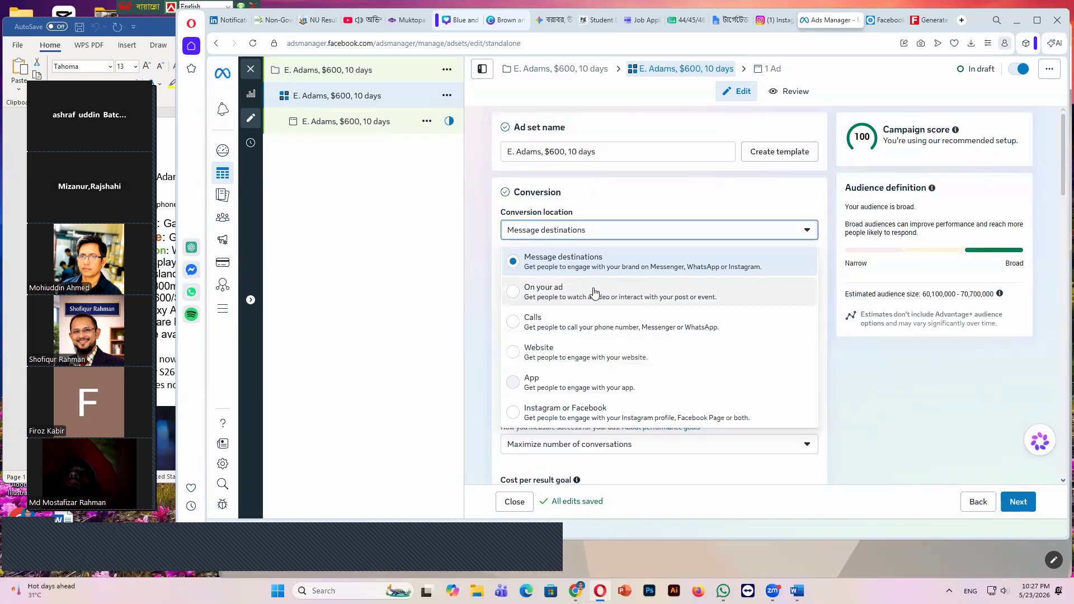
pyautogui.click(808, 234)
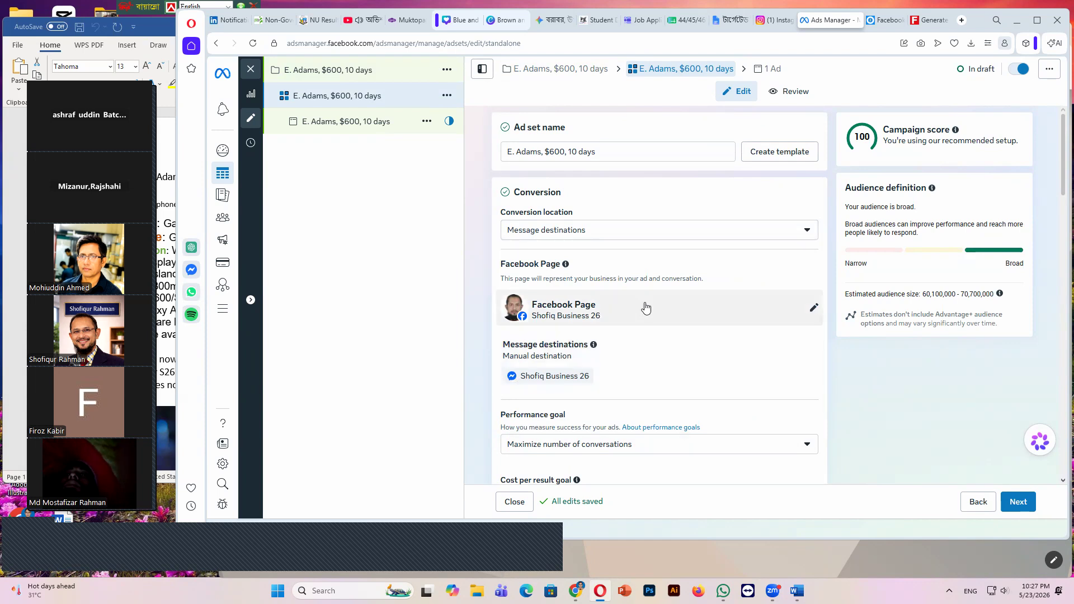
# Step: Examine the available Facebook Pages and message destinations for the ad set, keeping the current Page and Messenger
pyautogui.click(814, 311)
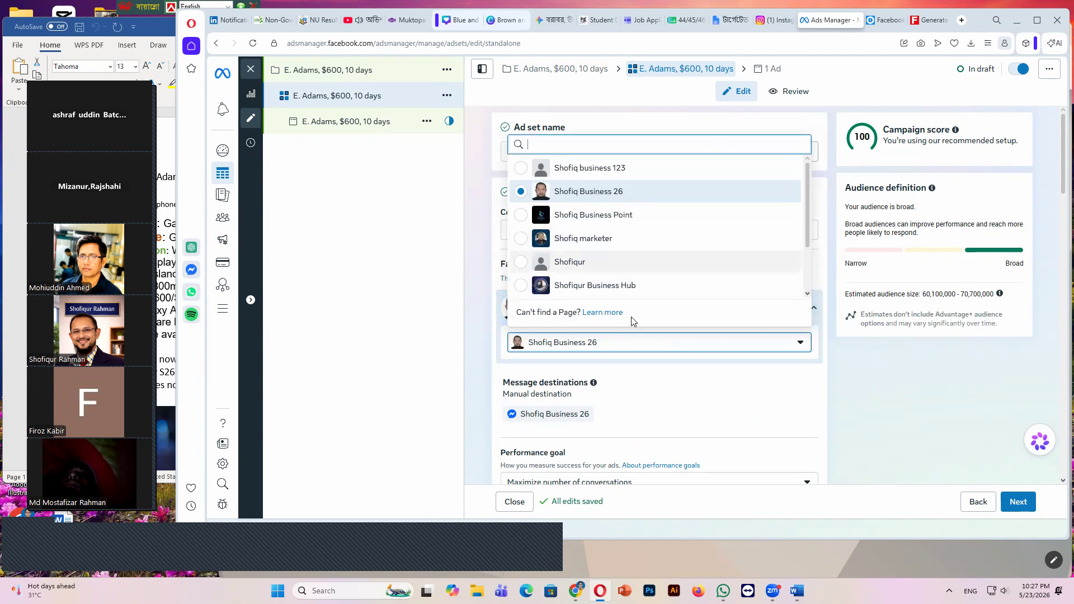
pyautogui.click(800, 344)
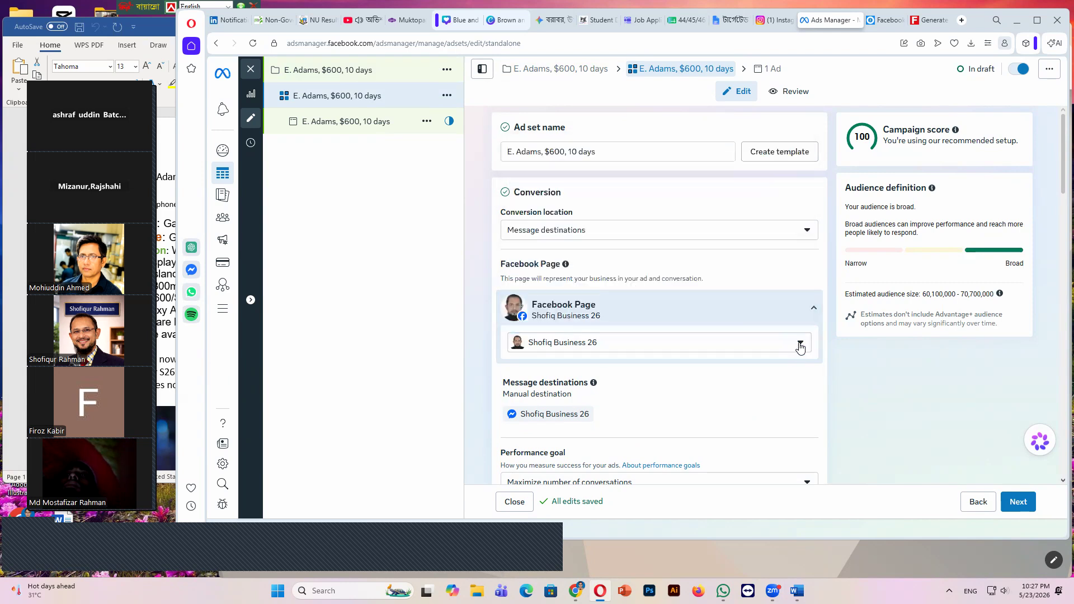
pyautogui.scroll(-1, 646, 361)
pyautogui.scroll(-1, 646, 361)
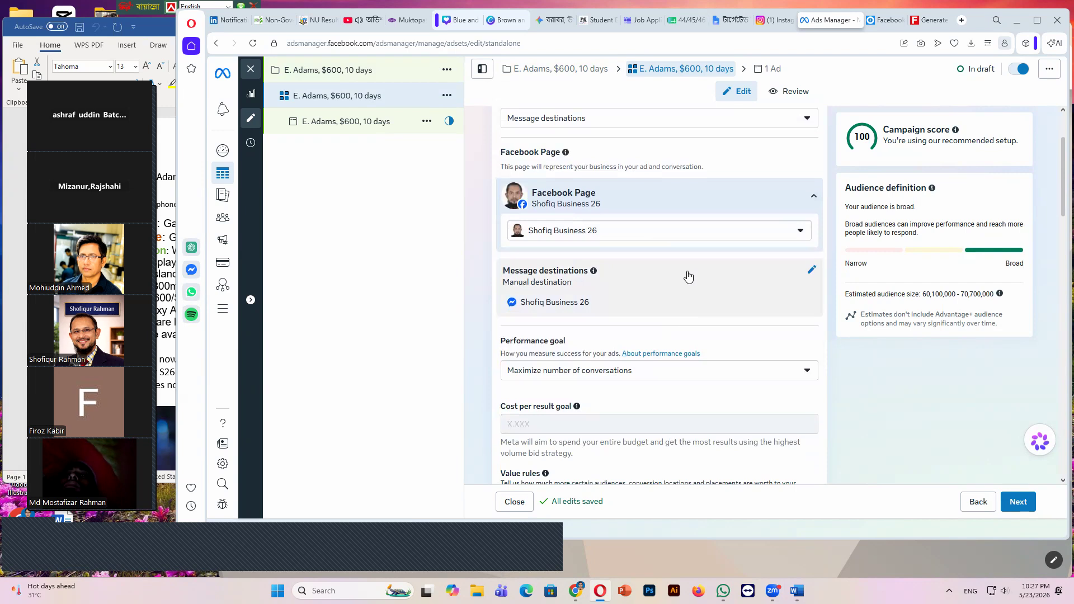
pyautogui.click(811, 272)
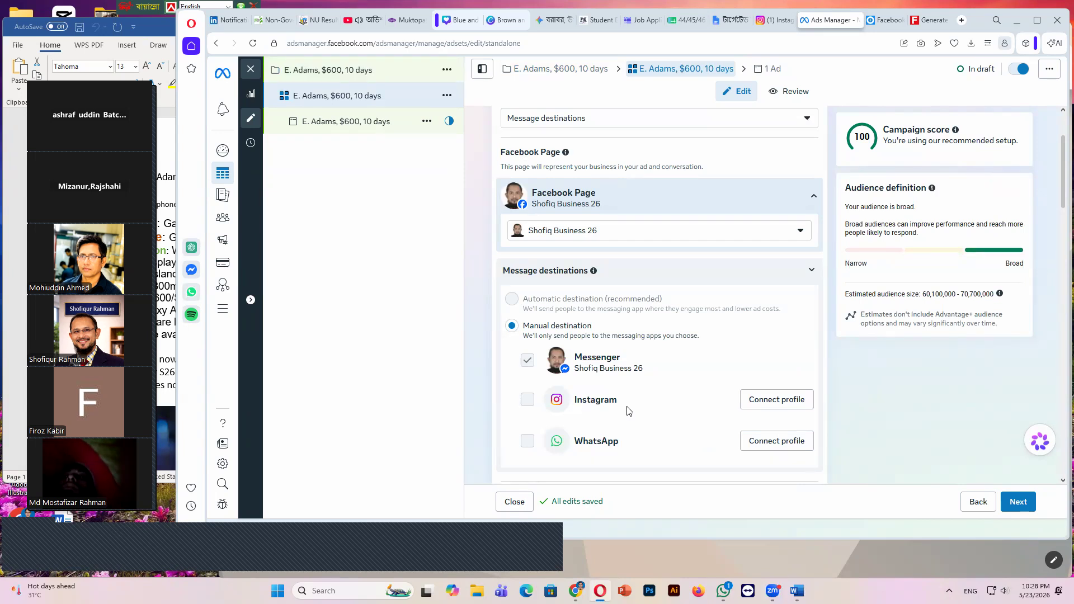
pyautogui.click(813, 274)
# Step: Examine the performance goal choices, keeping Maximize number of conversations
pyautogui.scroll(-2, 655, 380)
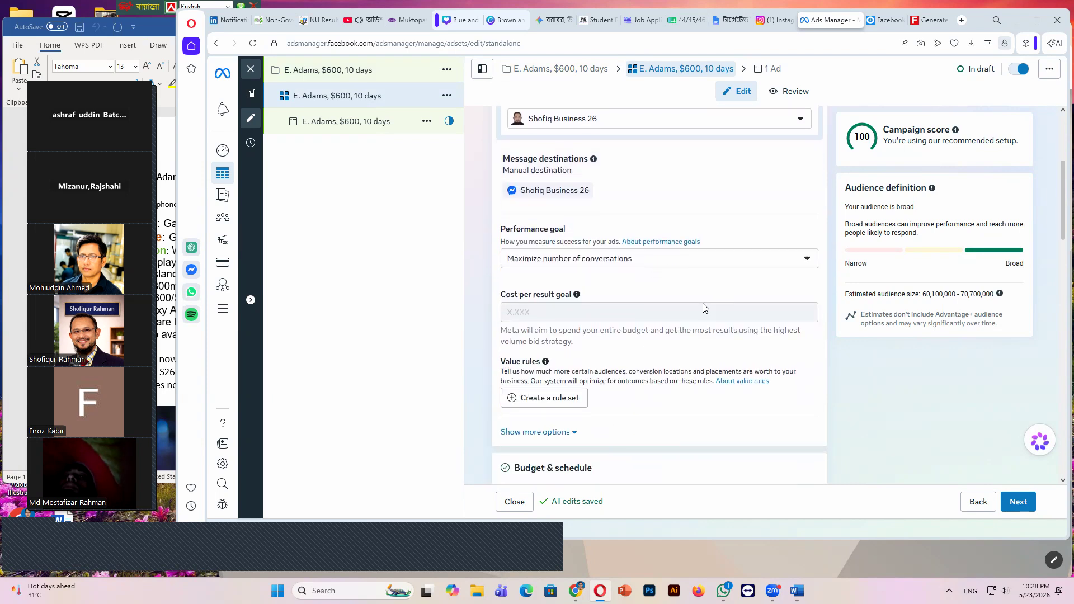
pyautogui.click(808, 261)
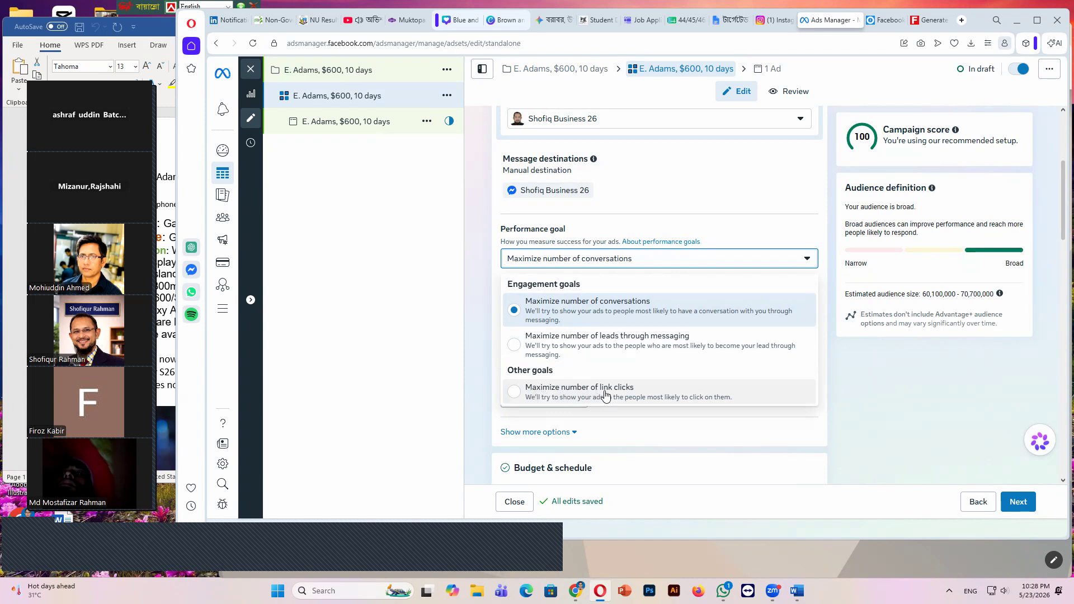
pyautogui.click(807, 261)
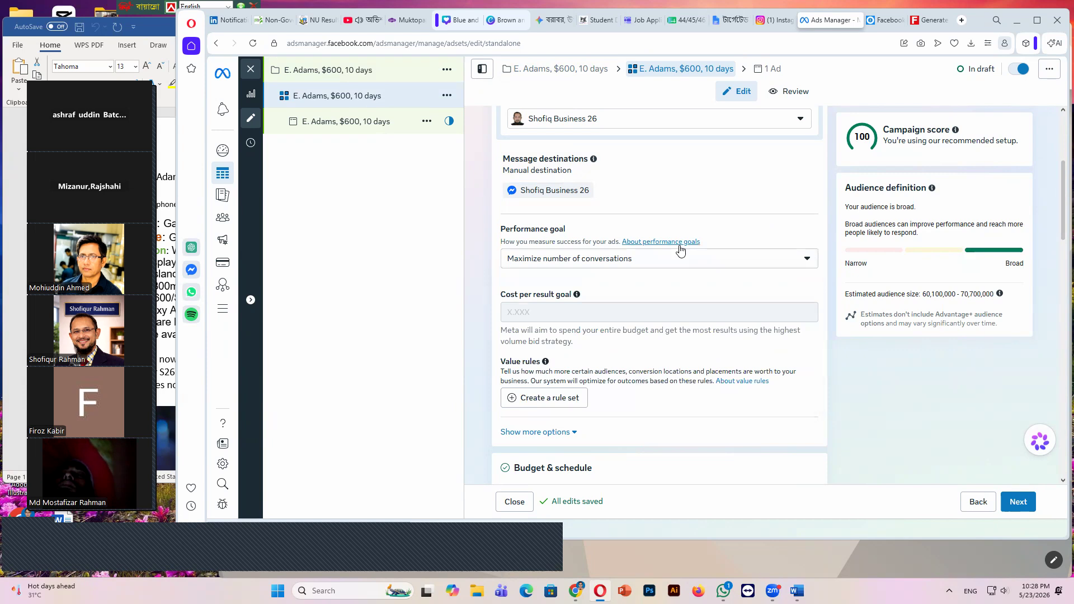
# Step: Reveal the ad set's additional conversion and scheduling options and open its spending limits setting
pyautogui.scroll(-1, 671, 259)
pyautogui.scroll(-2, 664, 257)
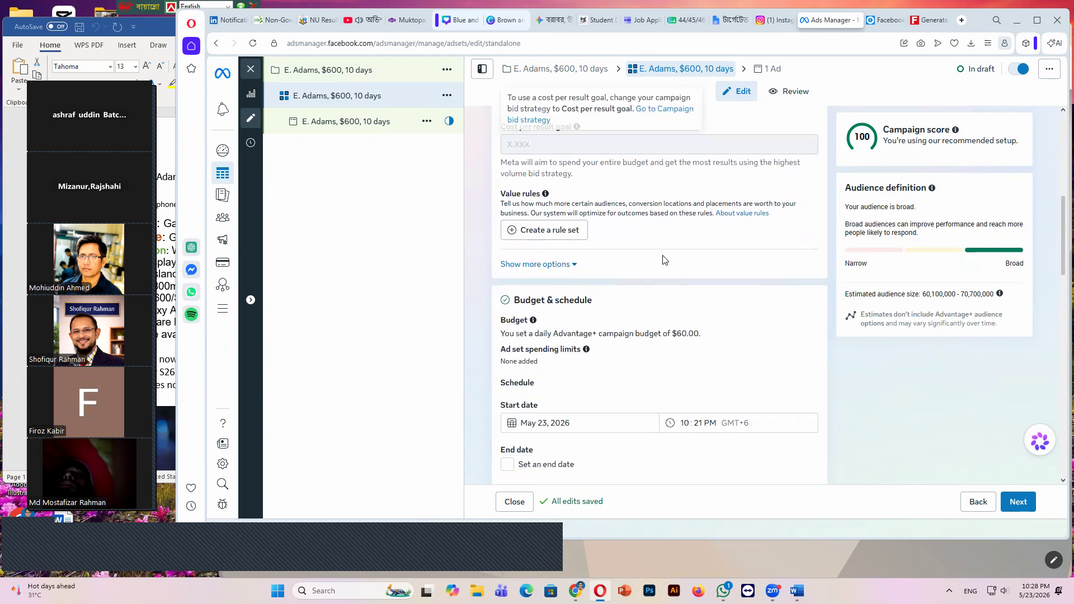
pyautogui.click(575, 265)
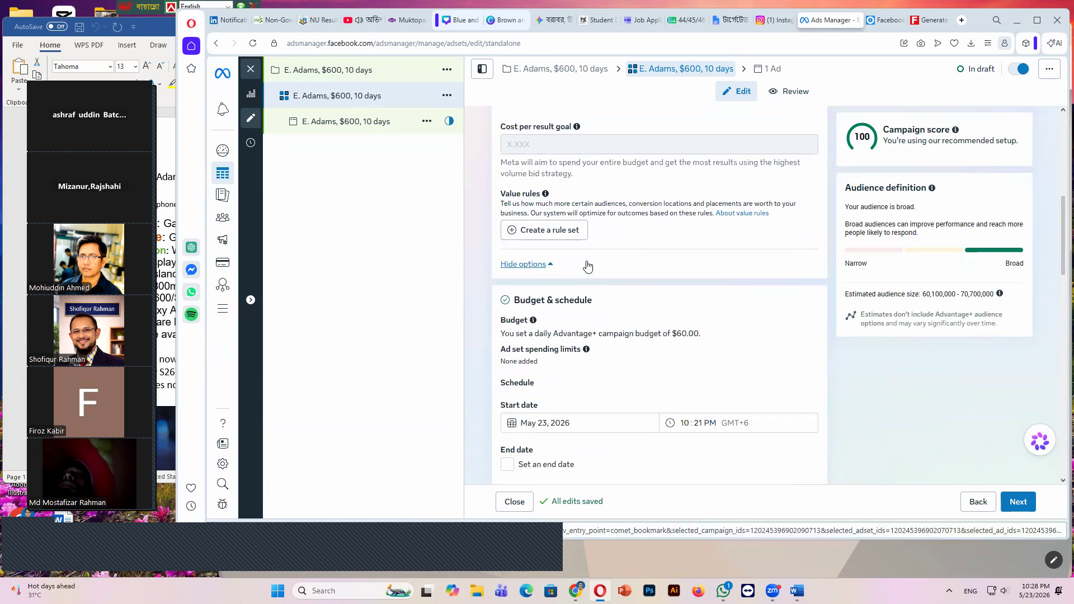
pyautogui.scroll(-1, 587, 265)
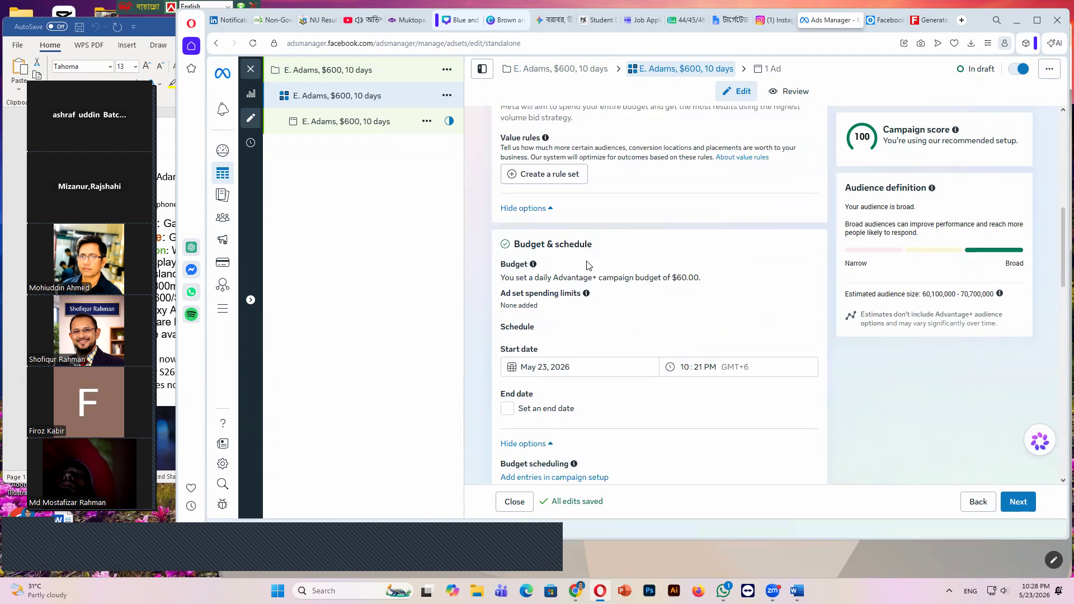
pyautogui.scroll(-2, 587, 262)
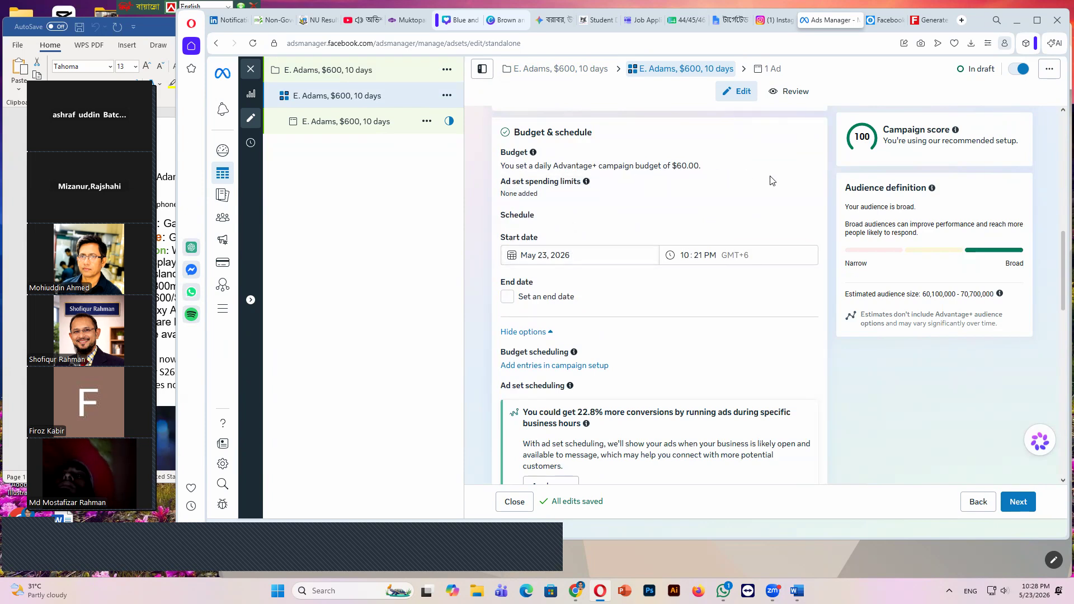
pyautogui.click(805, 184)
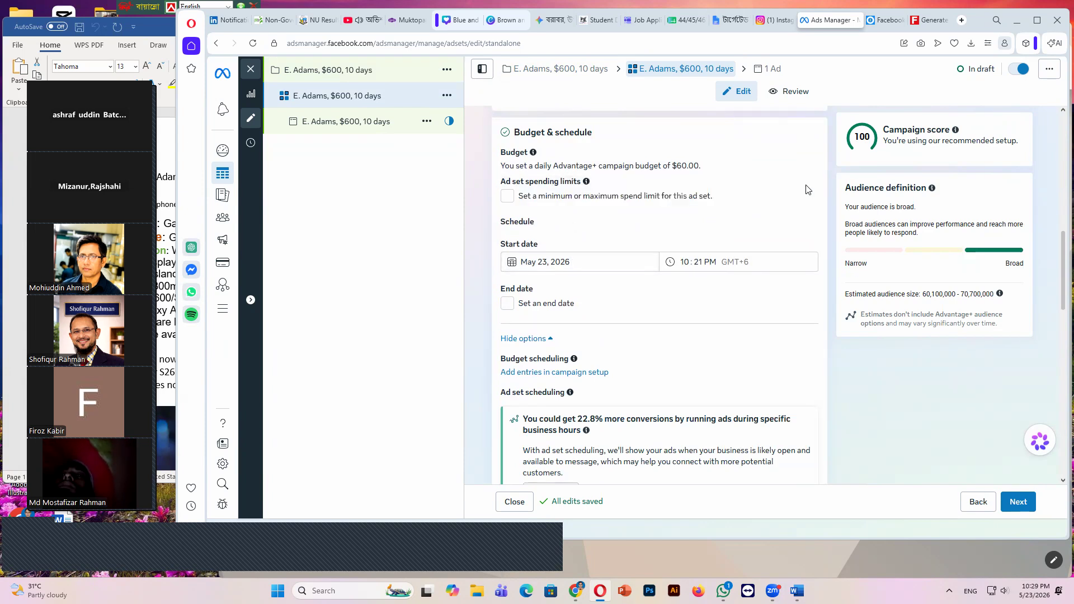
# Step: Set the ad set to start on May 25, 2026 at 10:30 PM and collapse the additional scheduling options
pyautogui.click(572, 262)
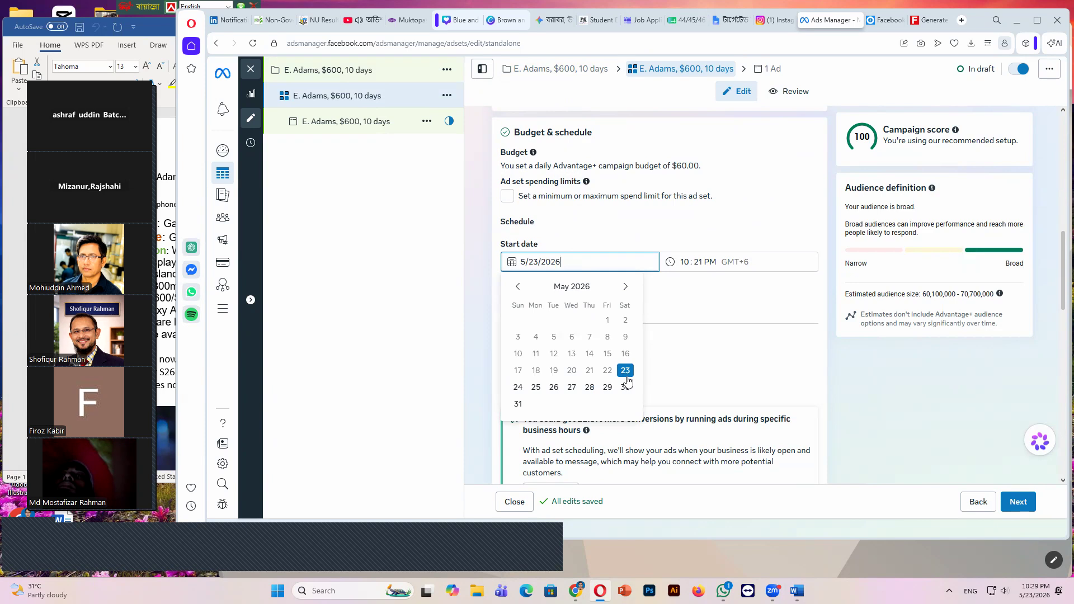
pyautogui.click(535, 387)
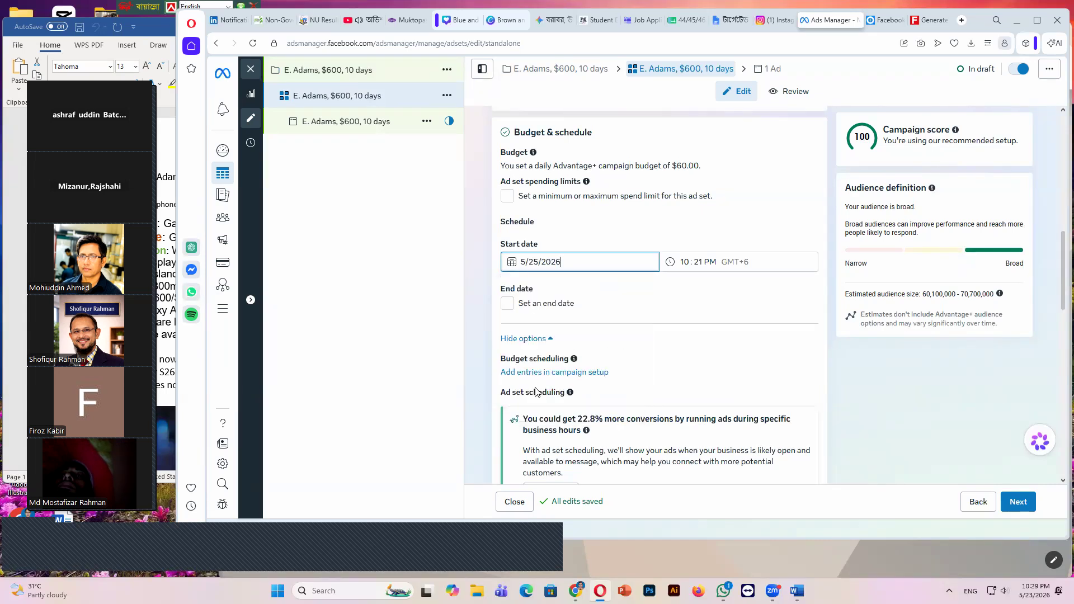
pyautogui.click(702, 261)
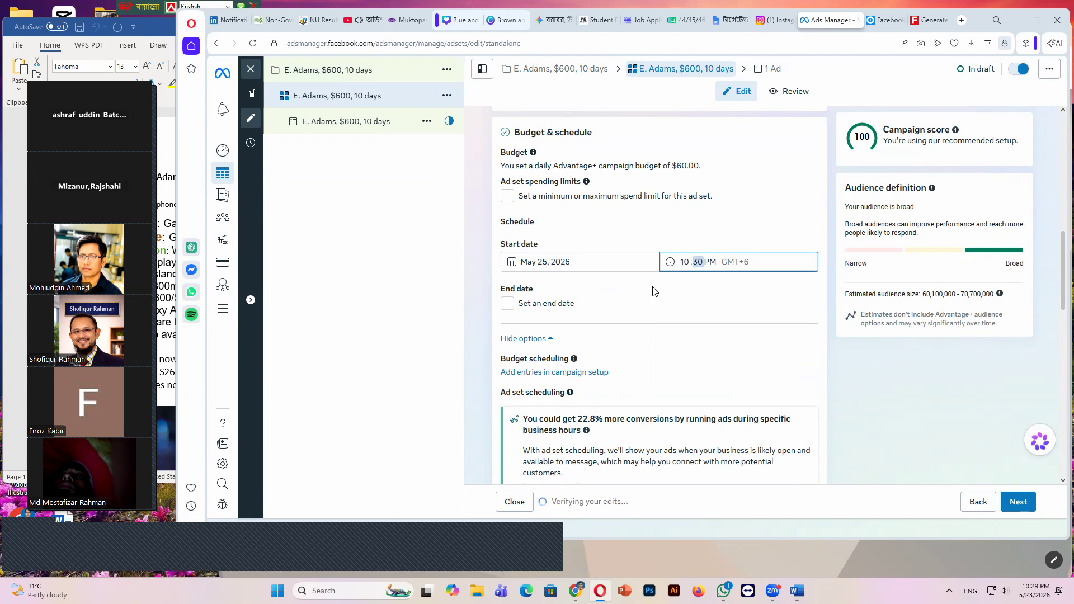
pyautogui.scroll(-1, 630, 340)
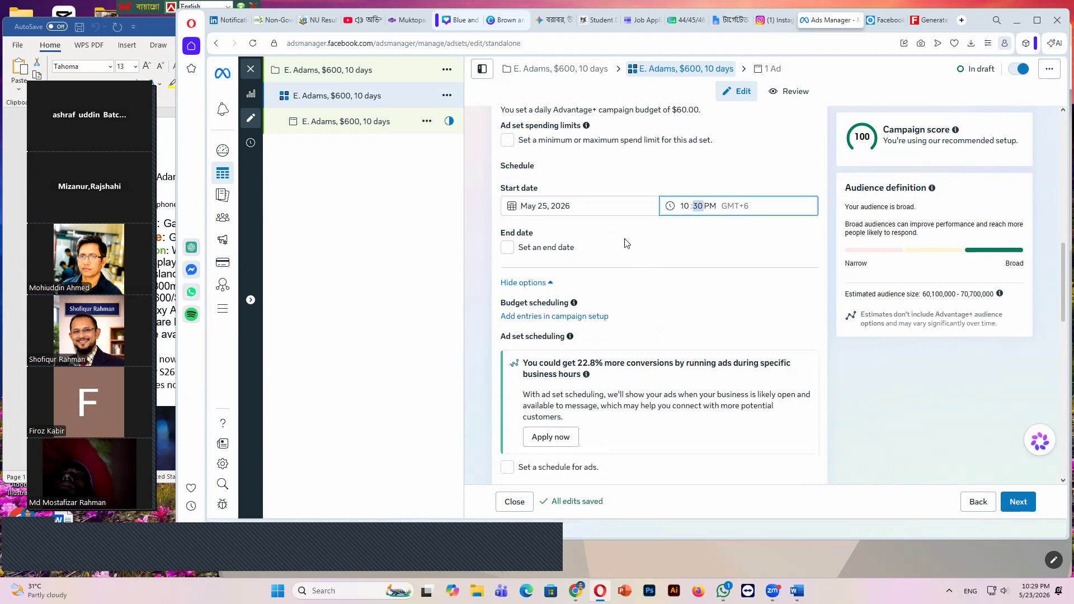
pyautogui.click(608, 291)
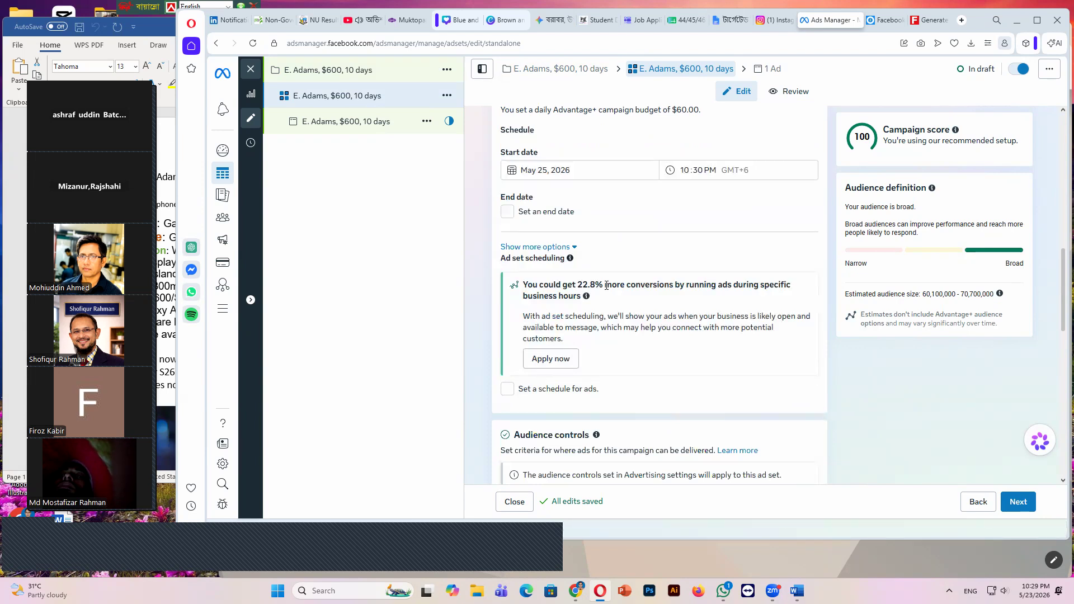
# Step: Look over the audience controls and the saved audience choices without selecting one
pyautogui.scroll(-3, 611, 274)
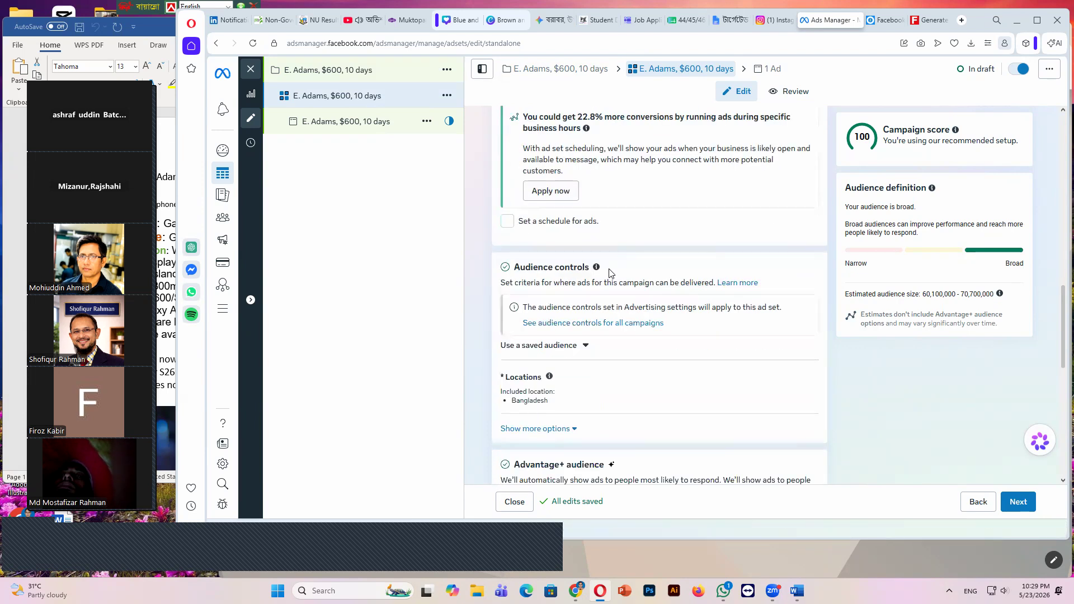
pyautogui.click(586, 345)
pyautogui.click(585, 345)
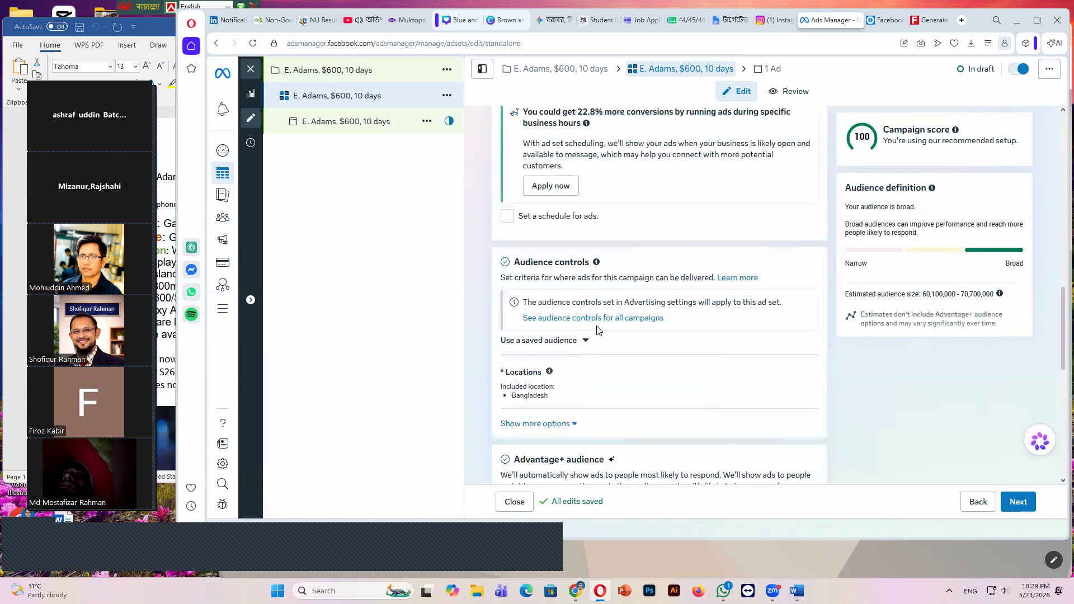
# Step: Open the ad set's location targeting for editing and include the country United States
pyautogui.scroll(-1, 599, 318)
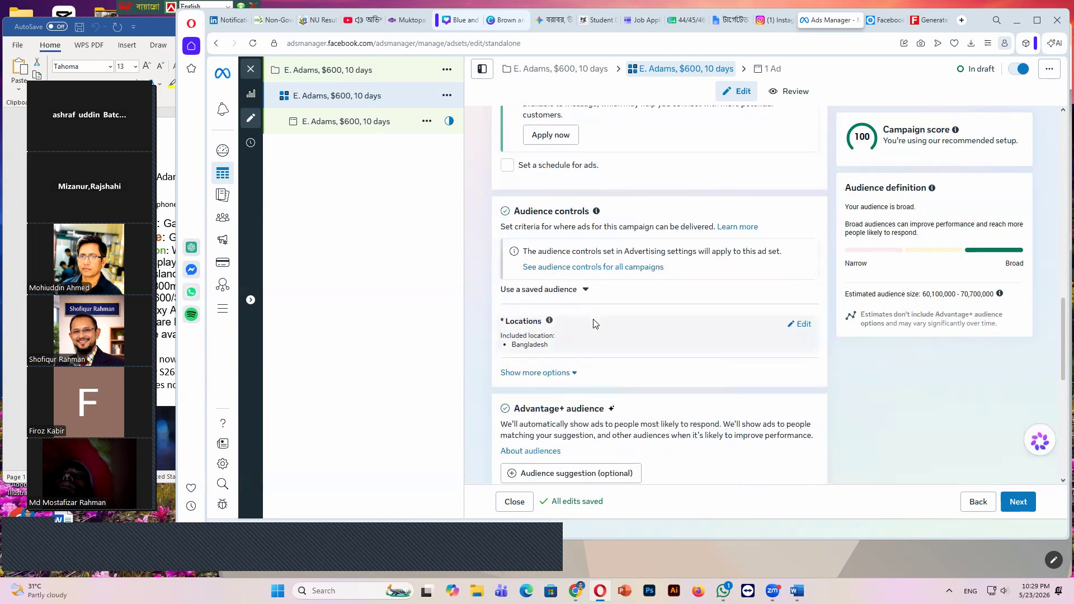
pyautogui.click(801, 324)
pyautogui.scroll(-3, 598, 330)
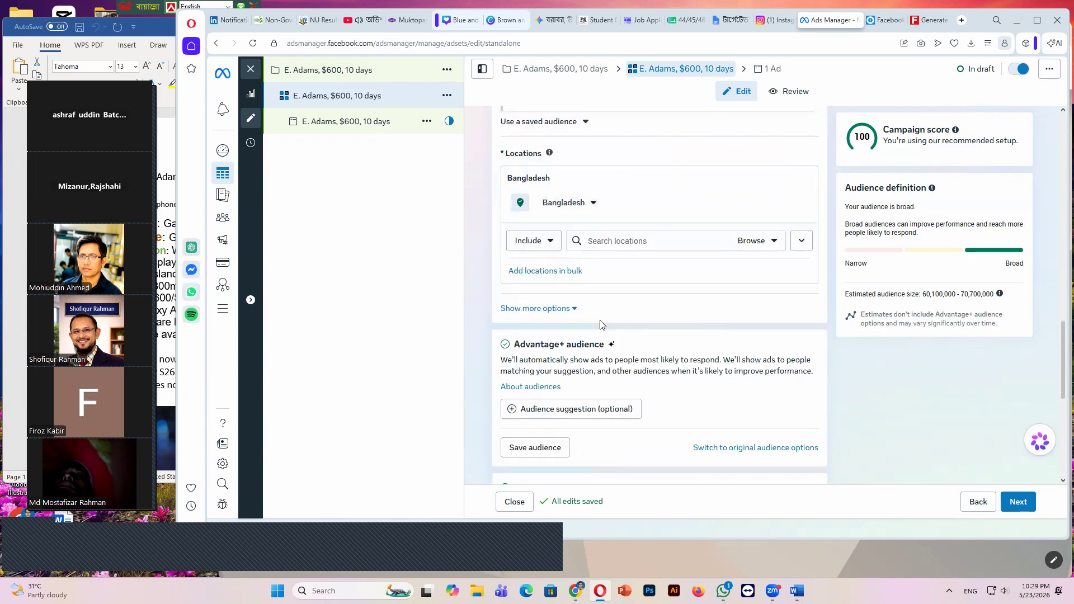
pyautogui.click(595, 241)
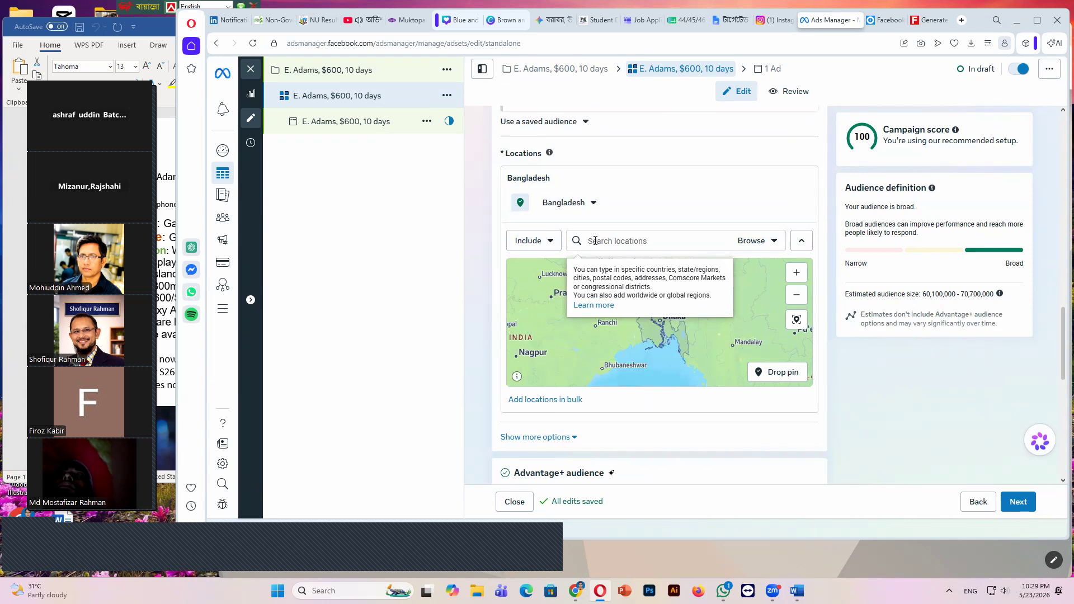
pyautogui.write('usa')
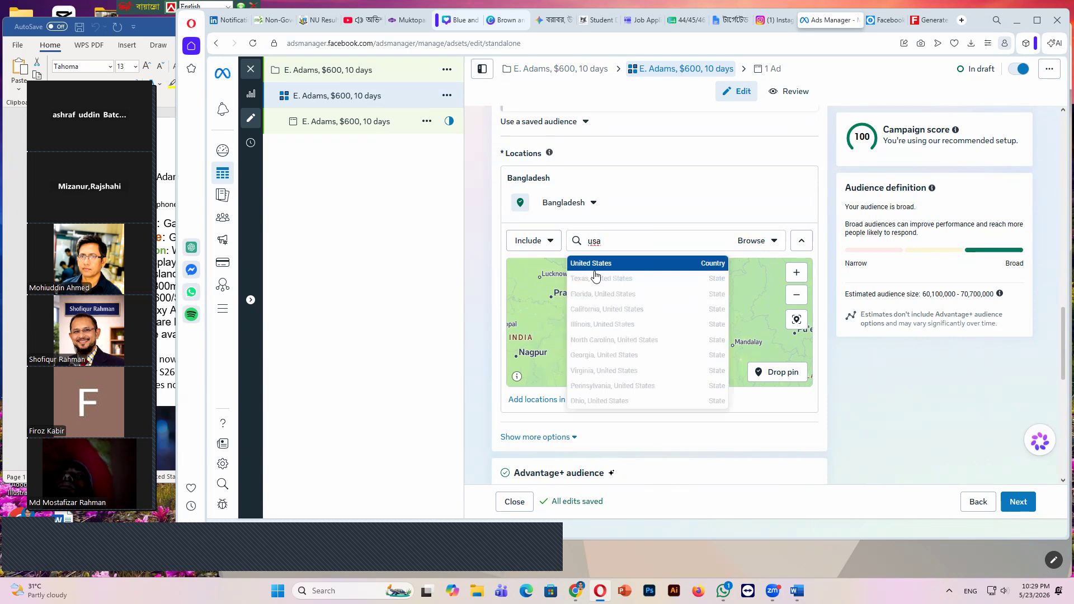
pyautogui.click(605, 264)
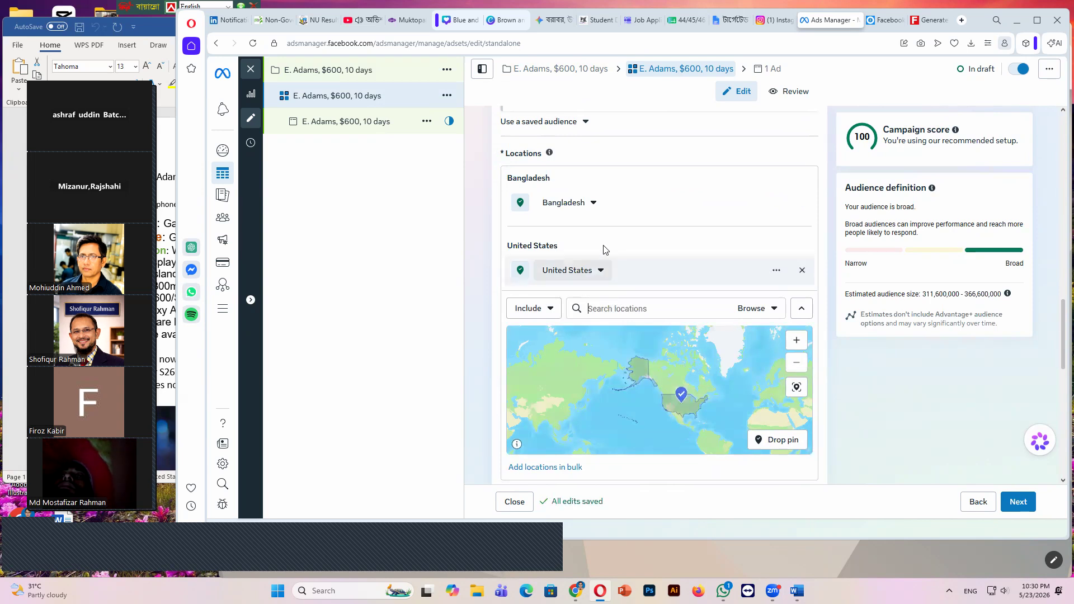
# Step: Remove Bangladesh from the included locations and add the country back through the location search
pyautogui.moveTo(593, 207)
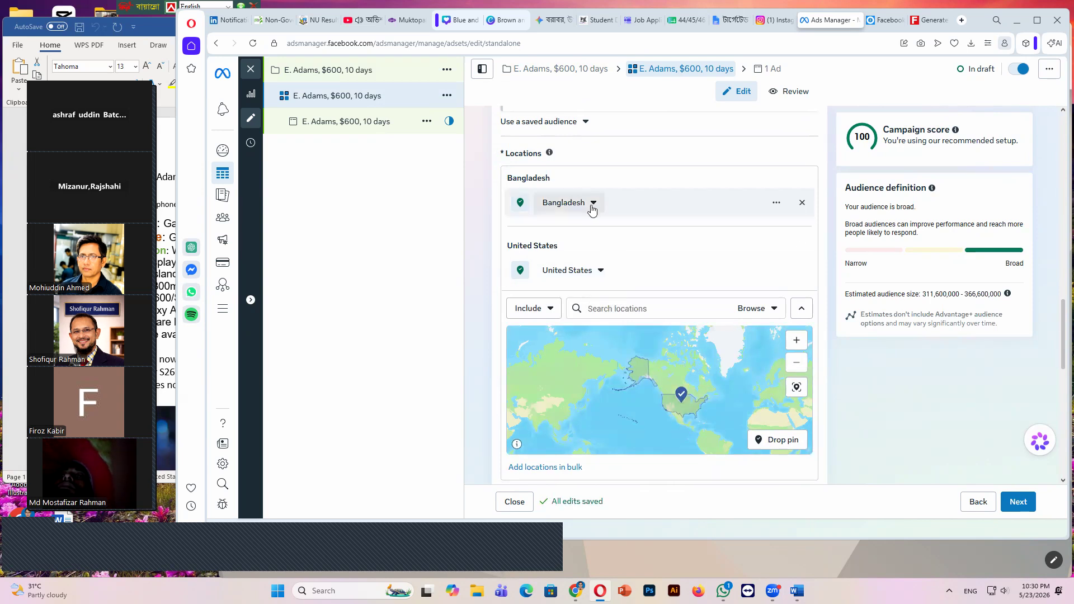
pyautogui.click(803, 205)
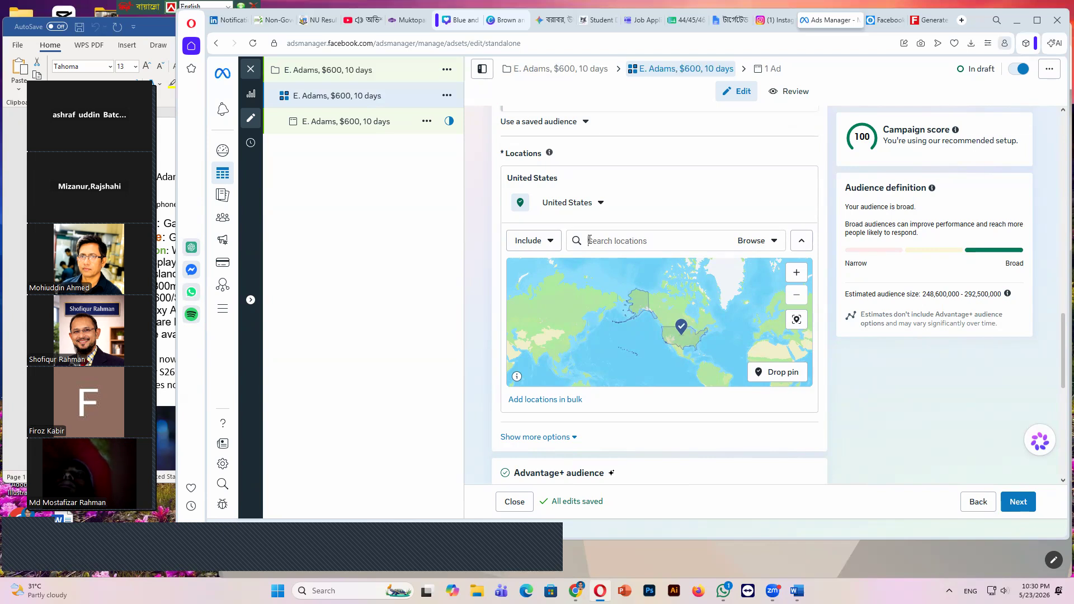
pyautogui.write('Bang')
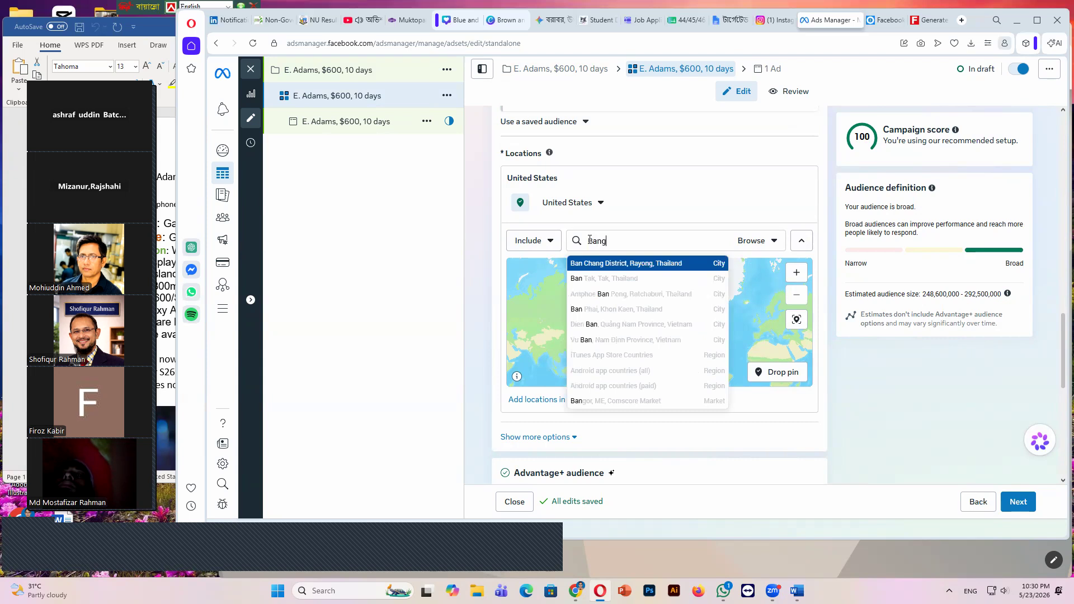
pyautogui.write('ladesh')
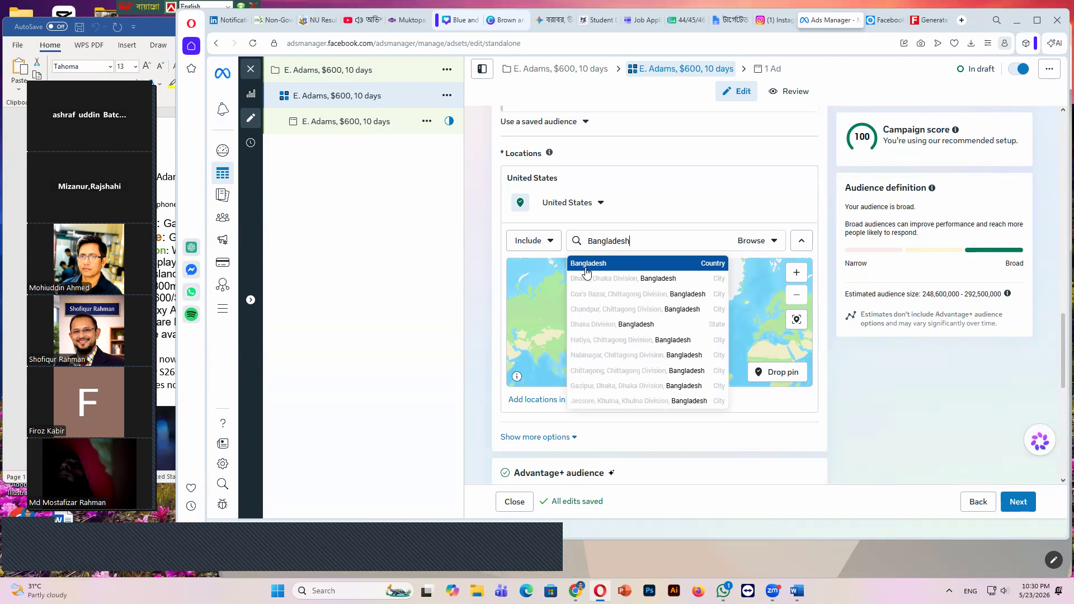
pyautogui.click(586, 264)
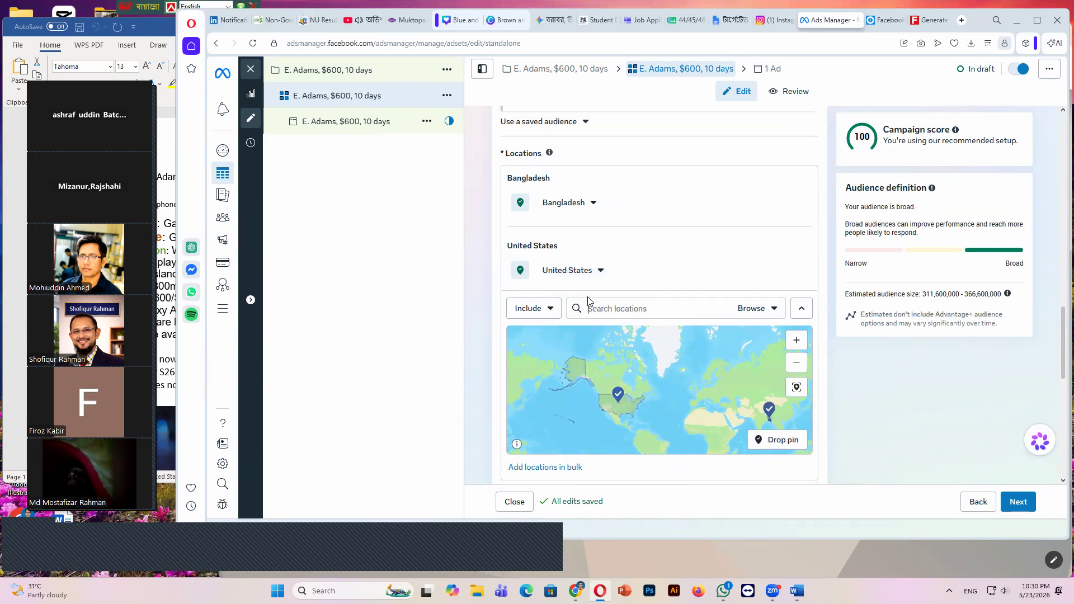
# Step: Exclude Khulna Division, Bangladesh from the ad set's locations and set the location search back to Include
pyautogui.click(550, 311)
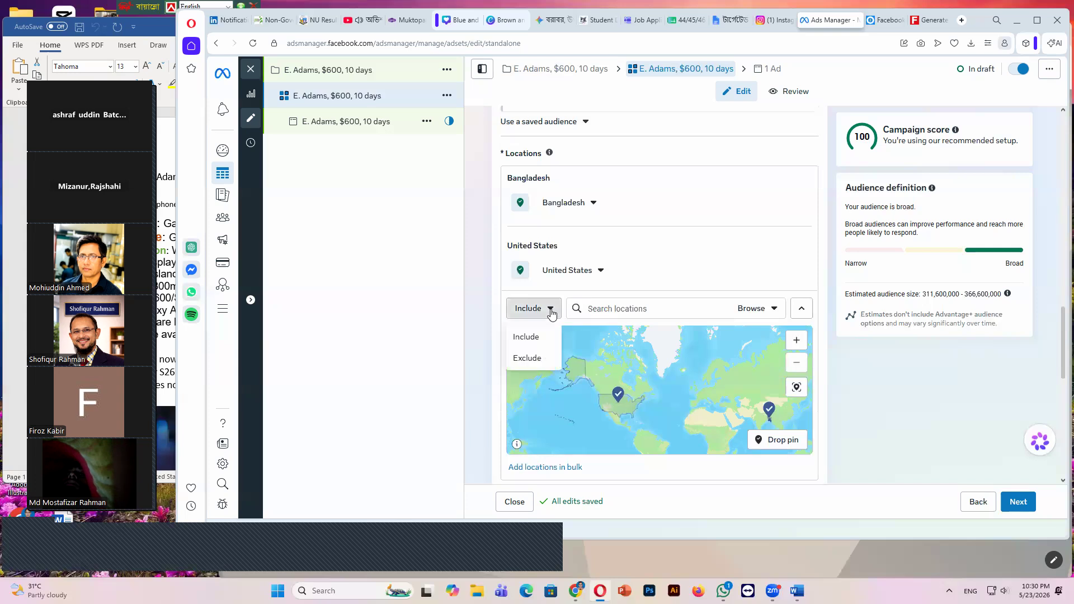
pyautogui.click(535, 361)
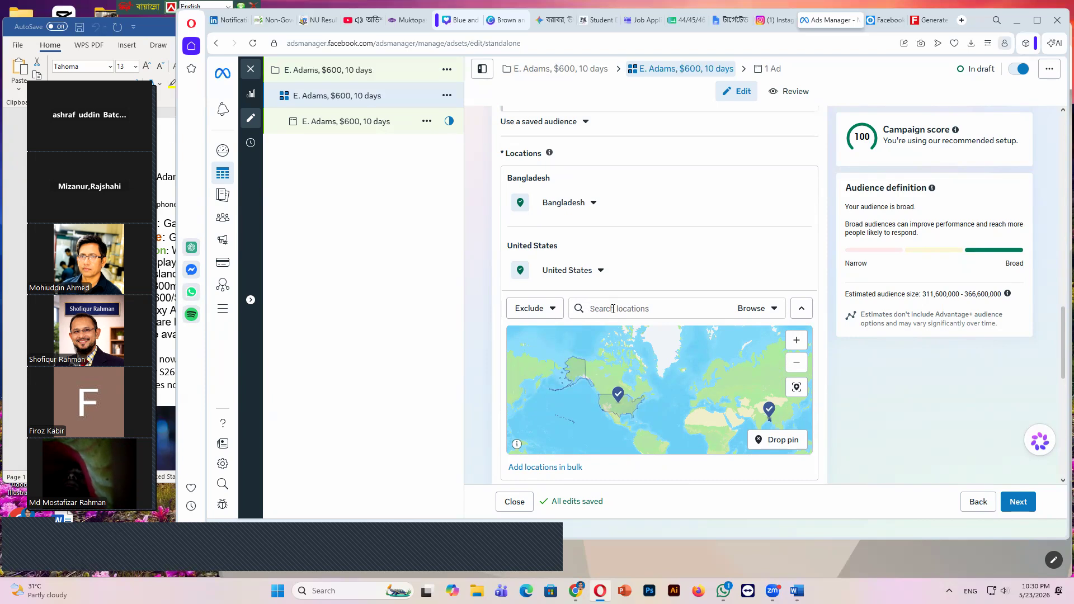
pyautogui.write('Khul')
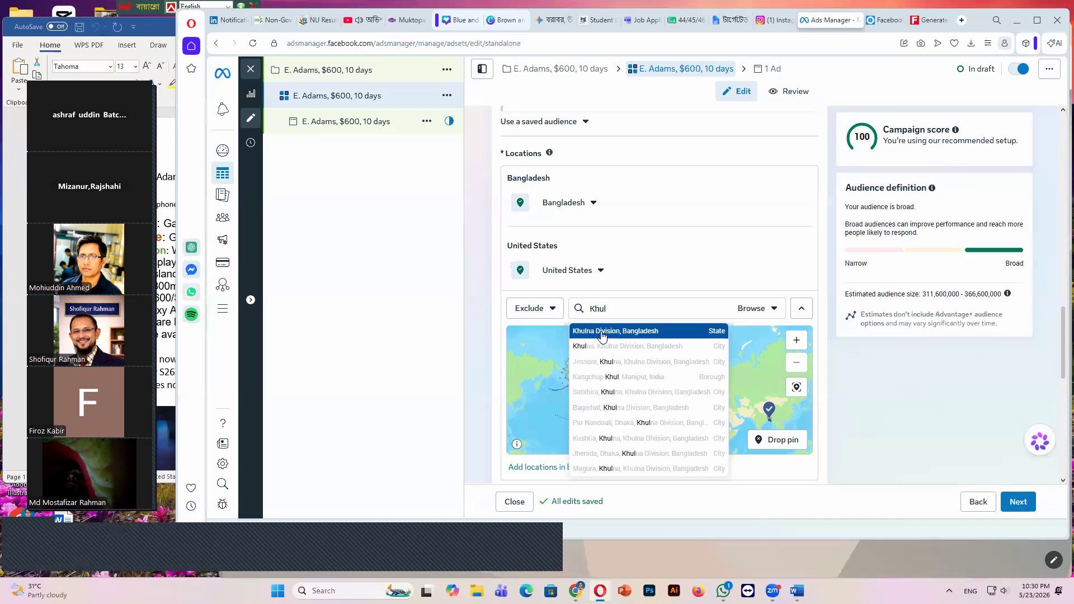
pyautogui.click(630, 330)
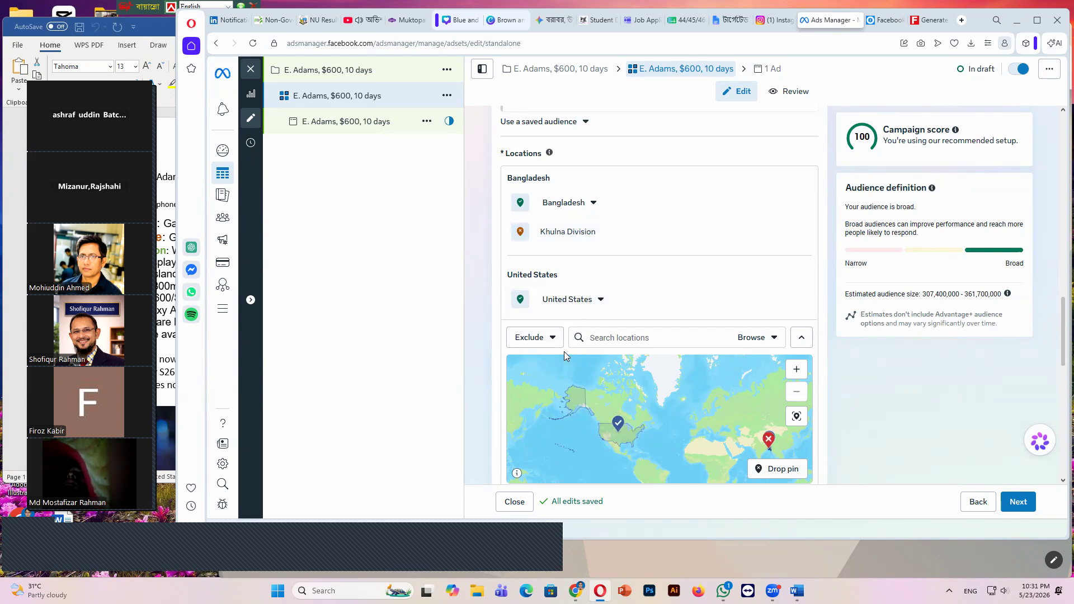
pyautogui.click(553, 339)
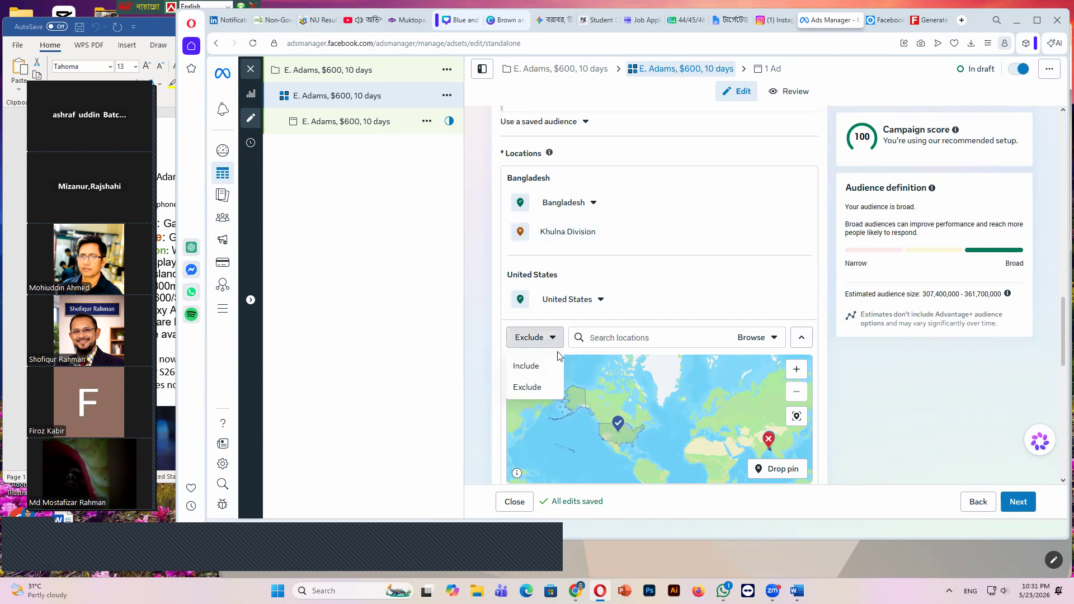
pyautogui.click(533, 366)
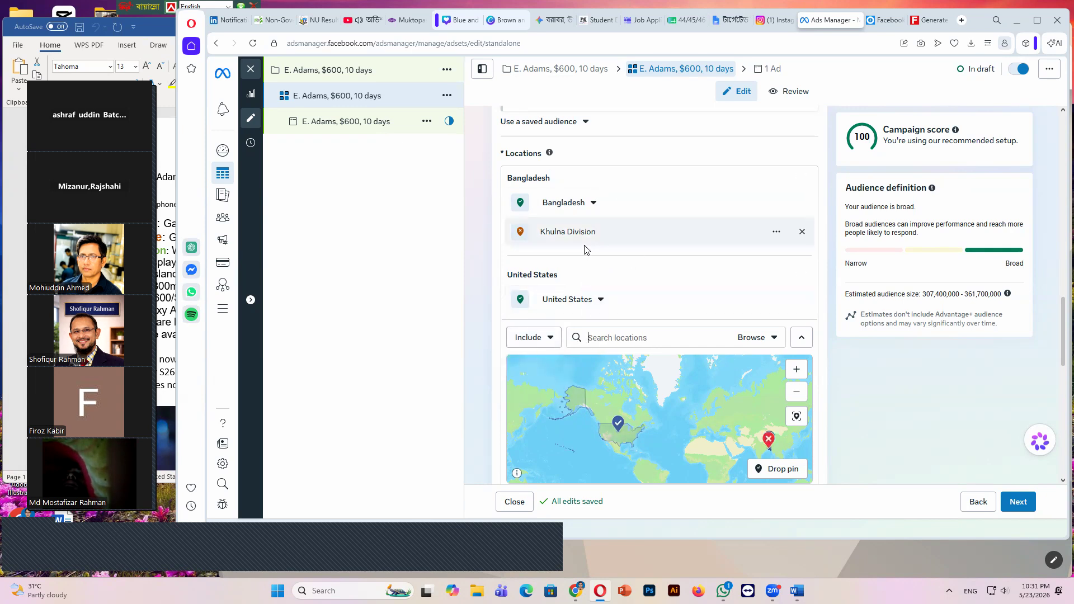
# Step: Look over the ad set's audience sections and expand the additional options under Budget & schedule to review the scheduling settings
pyautogui.scroll(-3, 634, 311)
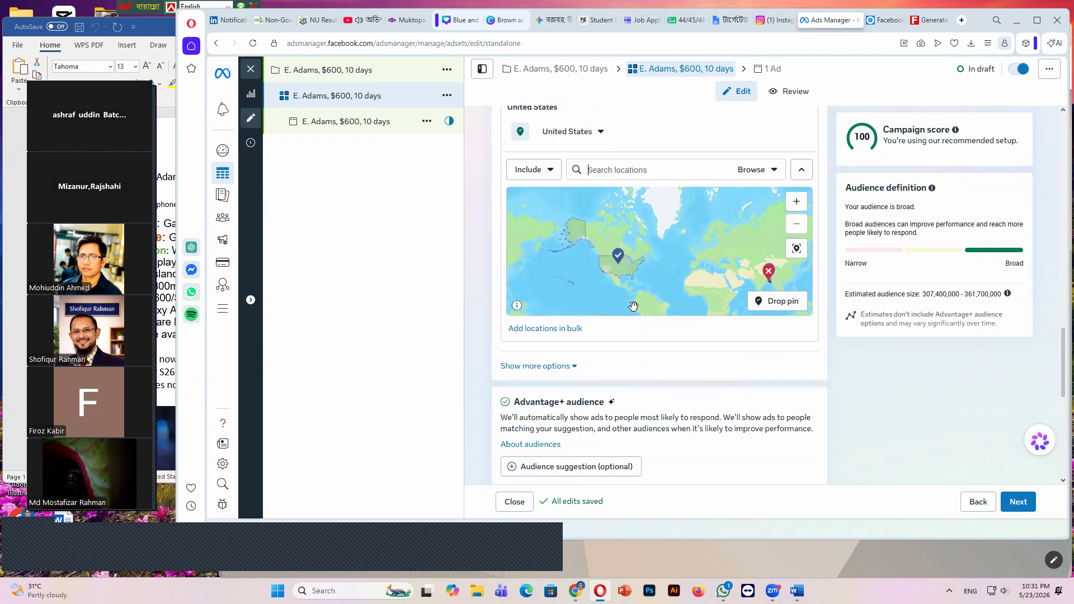
pyautogui.scroll(-1, 633, 306)
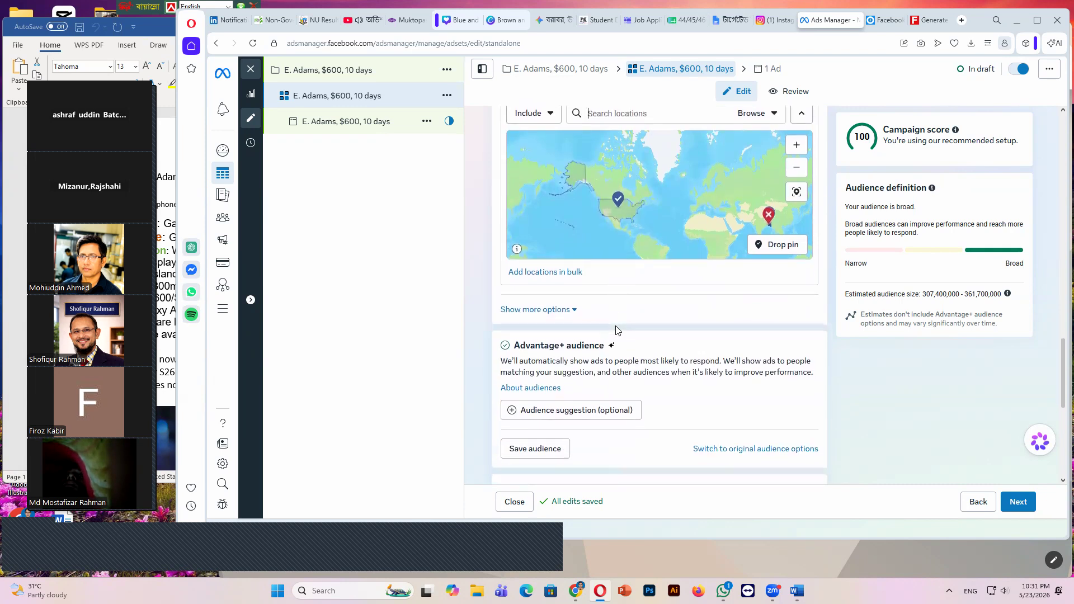
pyautogui.scroll(-1, 618, 327)
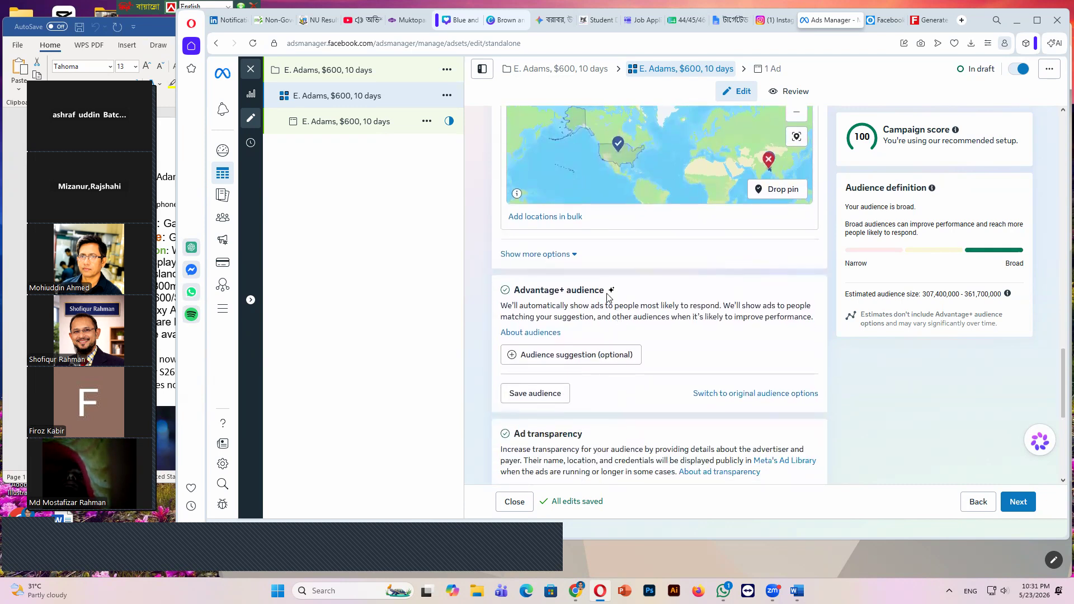
pyautogui.scroll(-1, 638, 320)
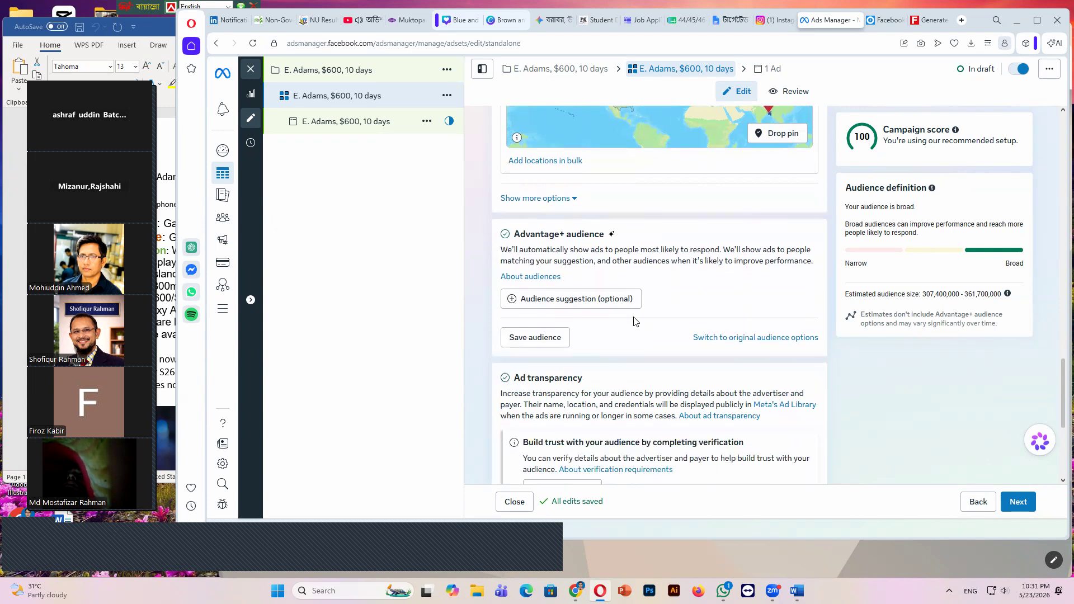
pyautogui.scroll(6, 636, 318)
pyautogui.scroll(8, 628, 211)
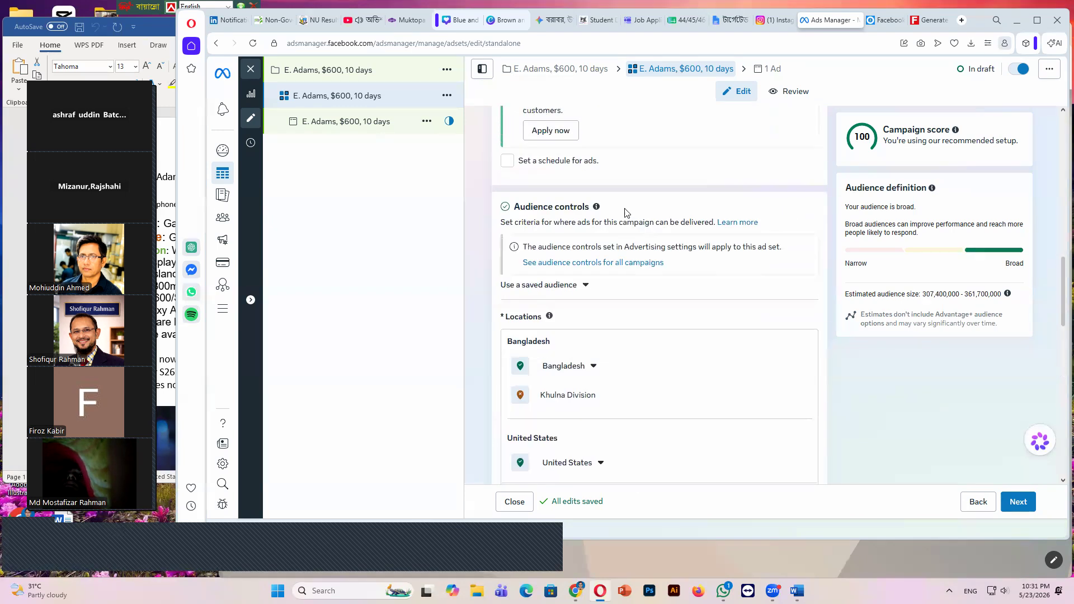
pyautogui.scroll(1, 623, 241)
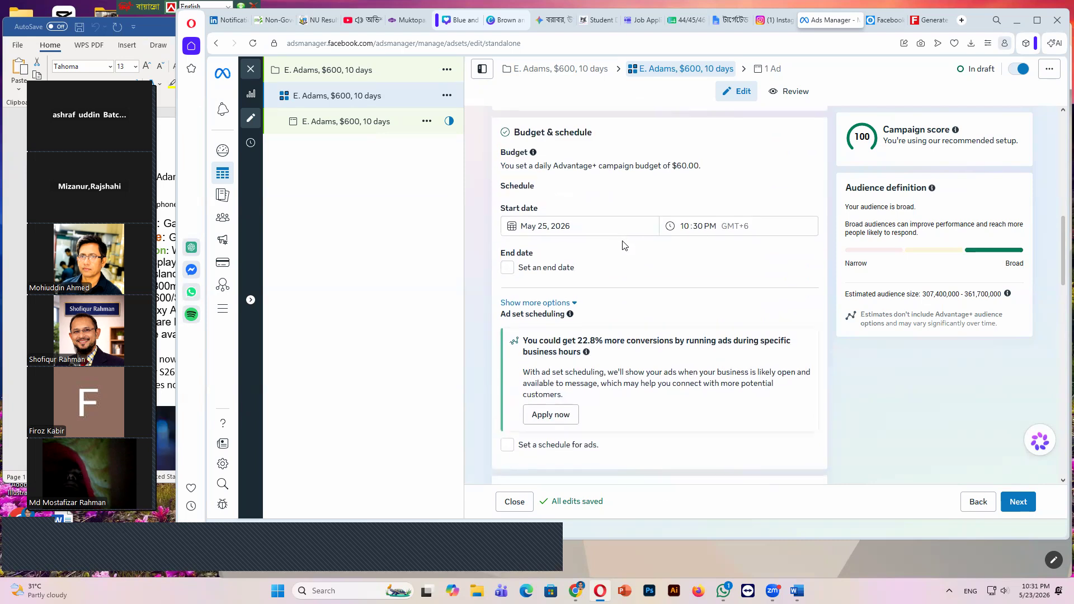
pyautogui.click(574, 303)
pyautogui.scroll(1, 620, 310)
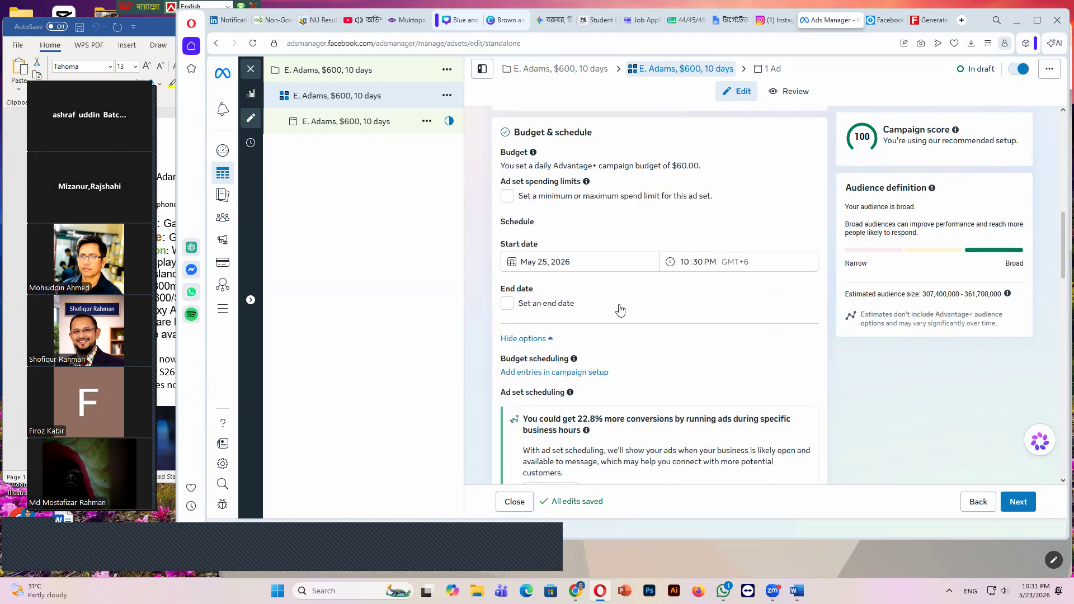
pyautogui.scroll(-1, 619, 310)
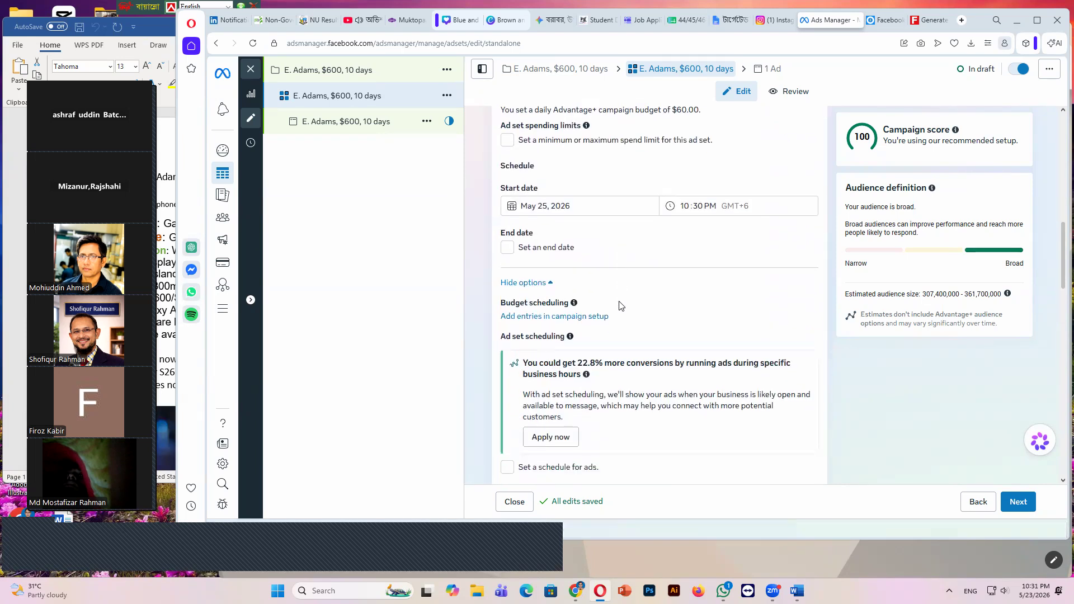
# Step: Follow the budget scheduling entry to the campaign setup, look through its settings and return to the ad set
pyautogui.click(576, 323)
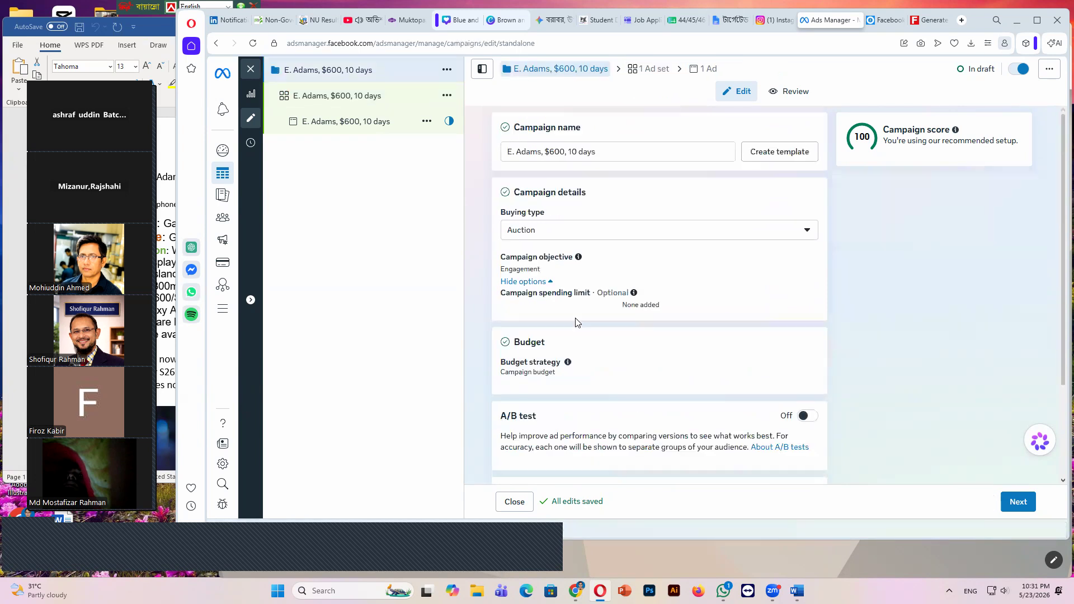
pyautogui.scroll(-2, 582, 315)
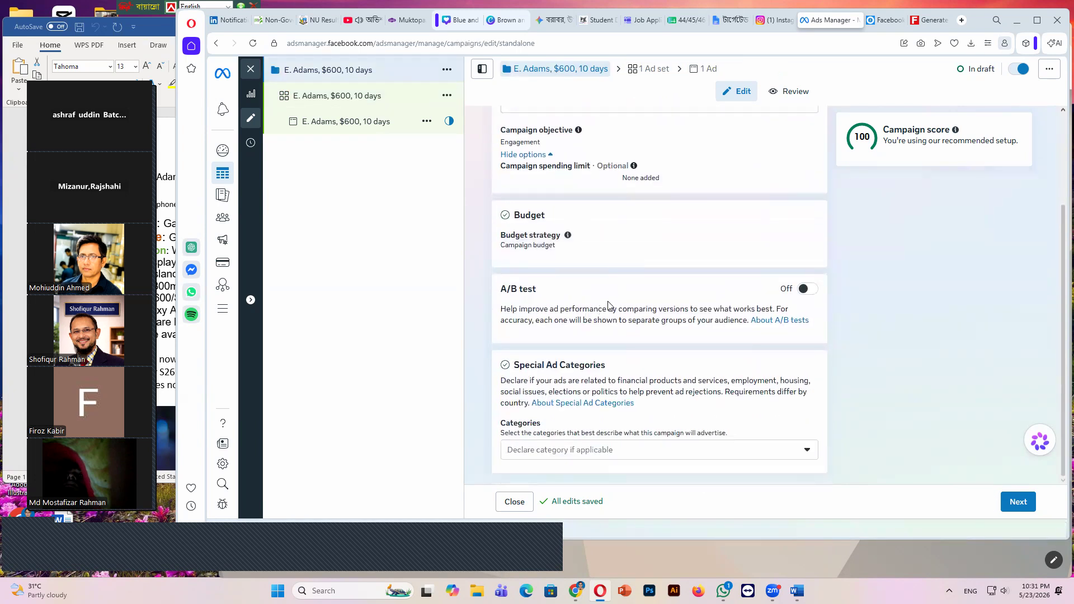
pyautogui.click(330, 100)
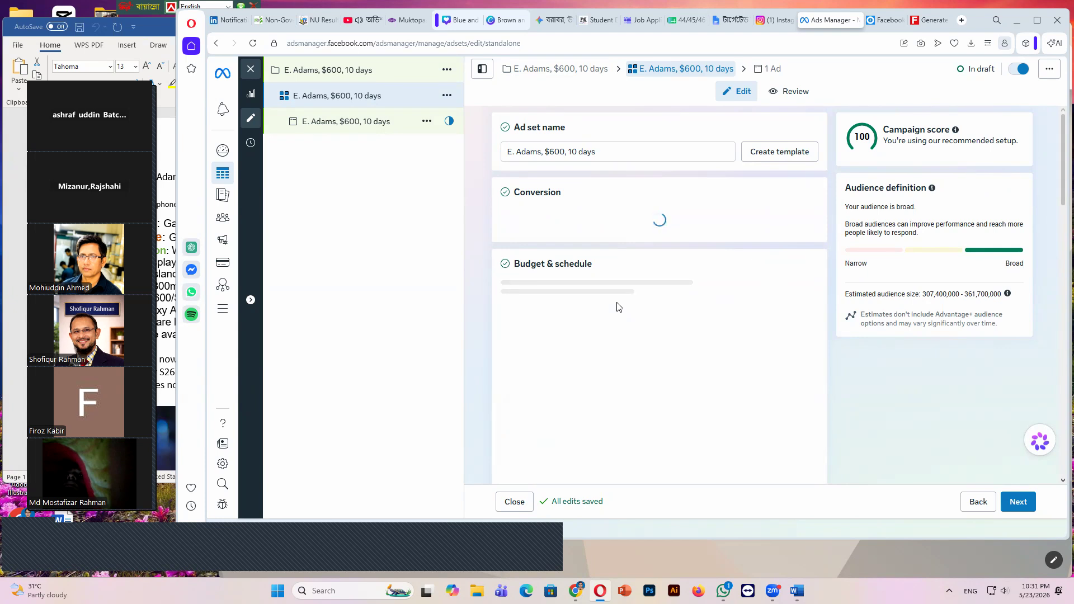
# Step: Open the minimum age under the audience controls' additional options for editing and review the age choices without picking another
pyautogui.scroll(-12, 618, 307)
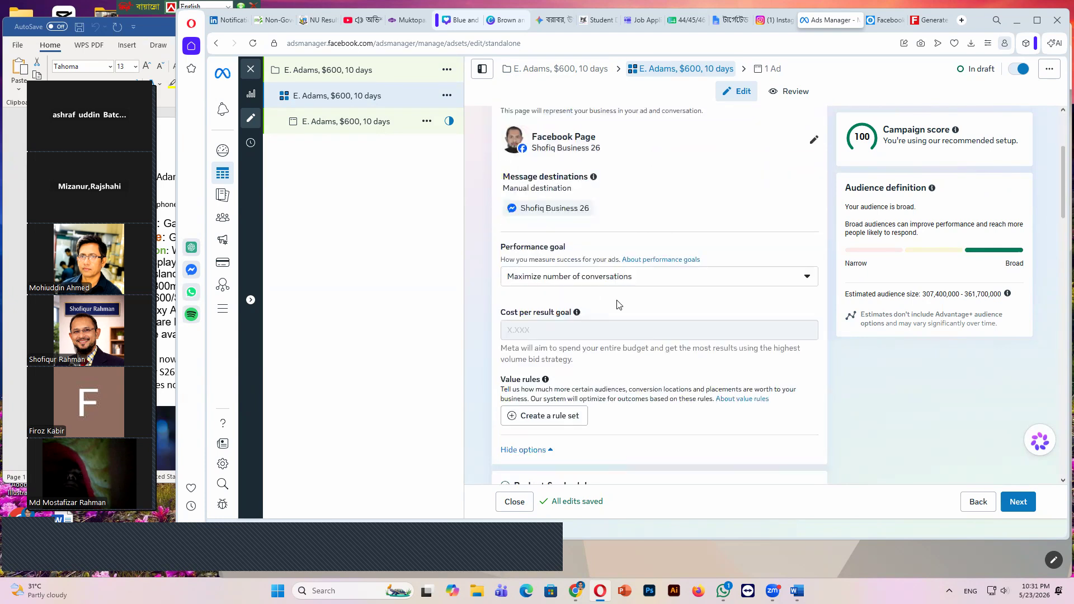
pyautogui.scroll(-10, 620, 299)
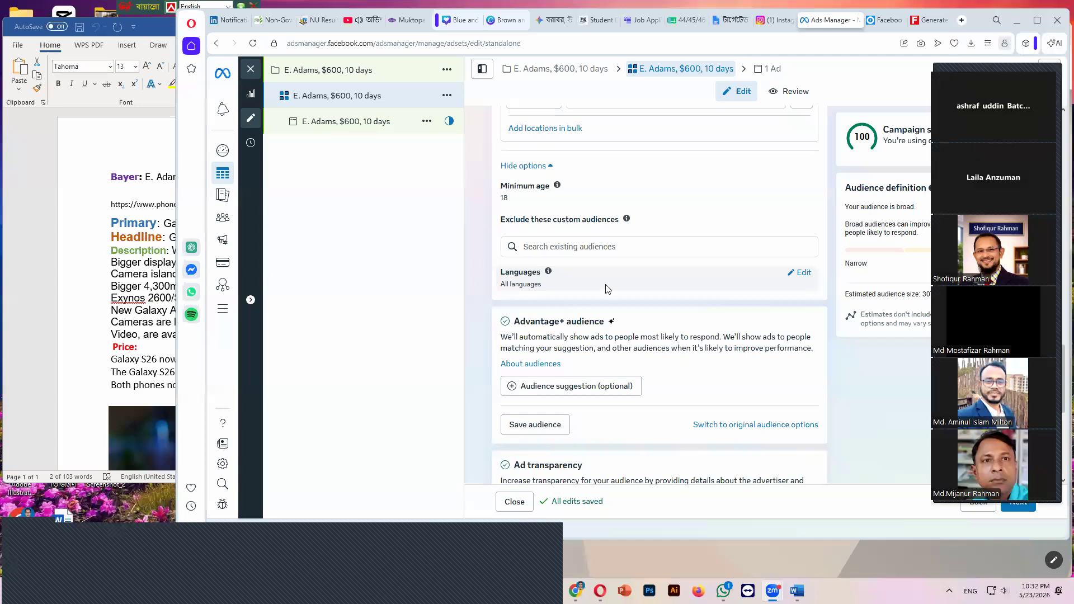
pyautogui.scroll(-3, 608, 289)
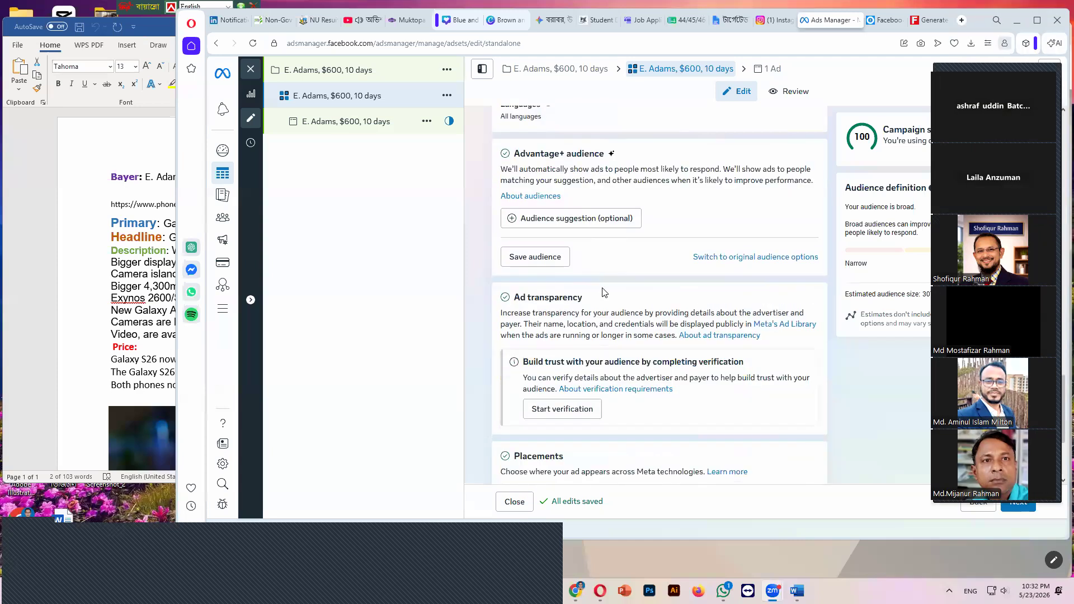
pyautogui.scroll(-3, 603, 292)
pyautogui.scroll(4, 606, 280)
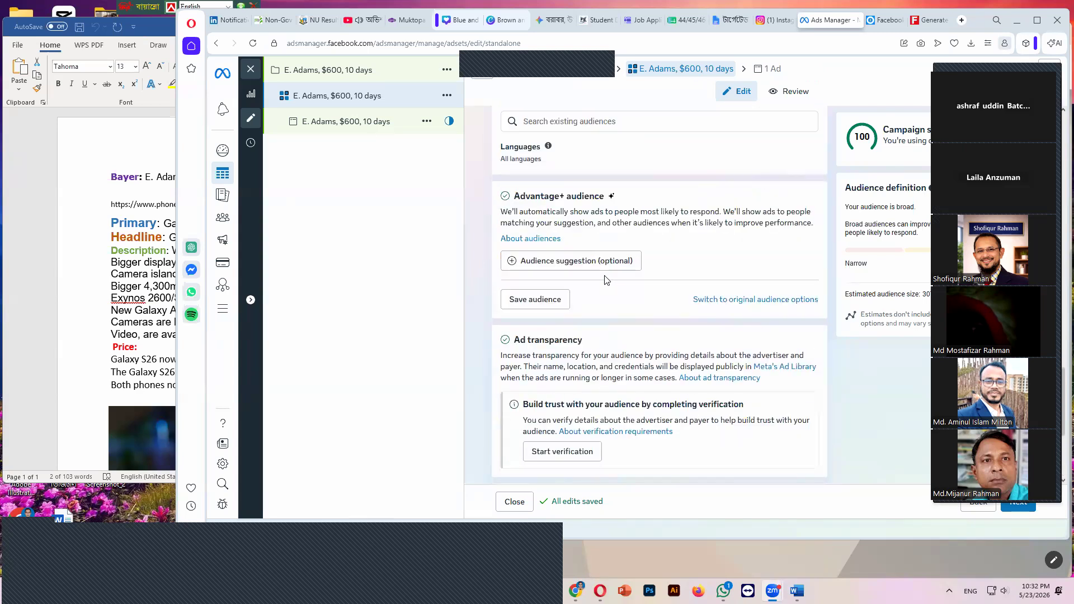
pyautogui.scroll(3, 607, 280)
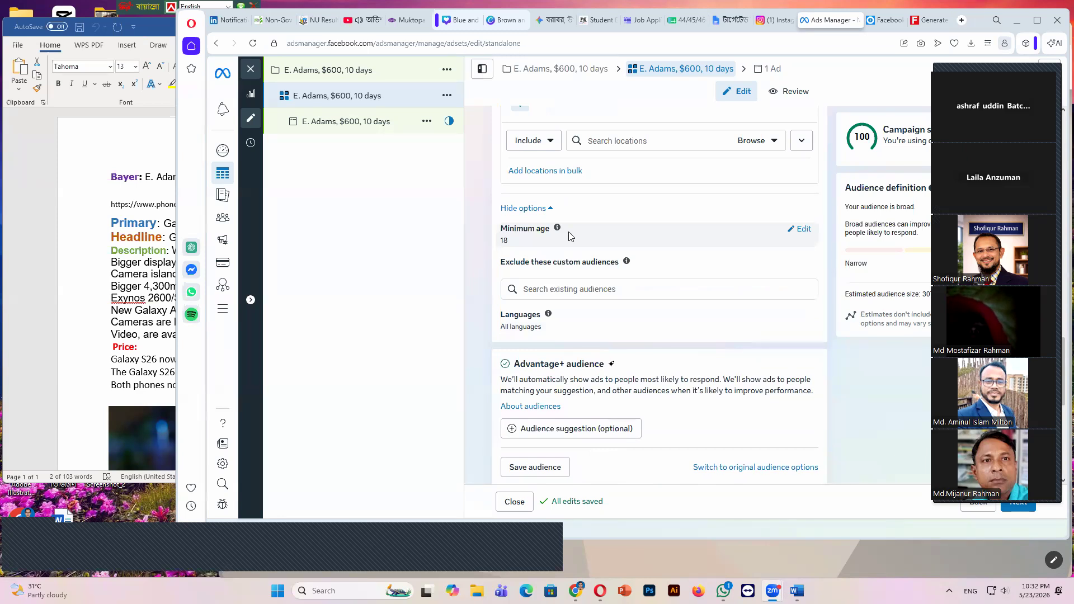
pyautogui.click(802, 230)
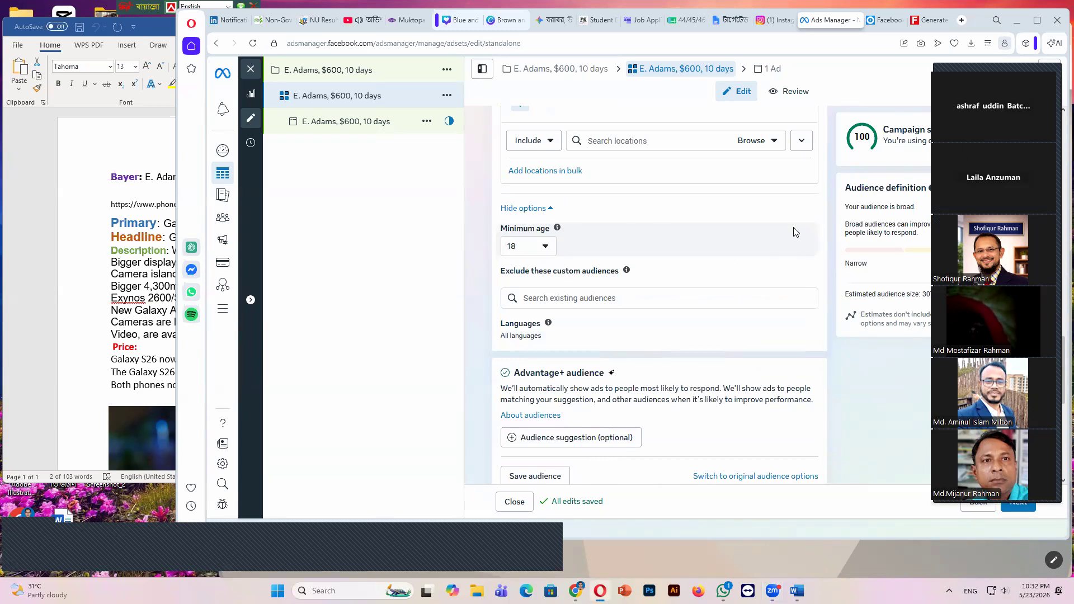
pyautogui.click(547, 249)
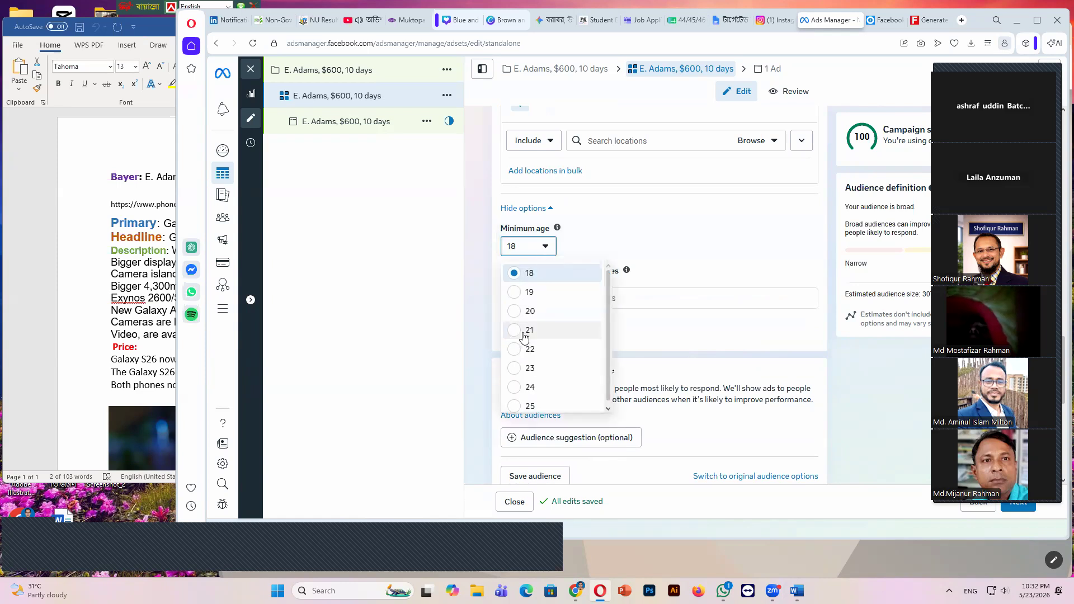
pyautogui.click(586, 211)
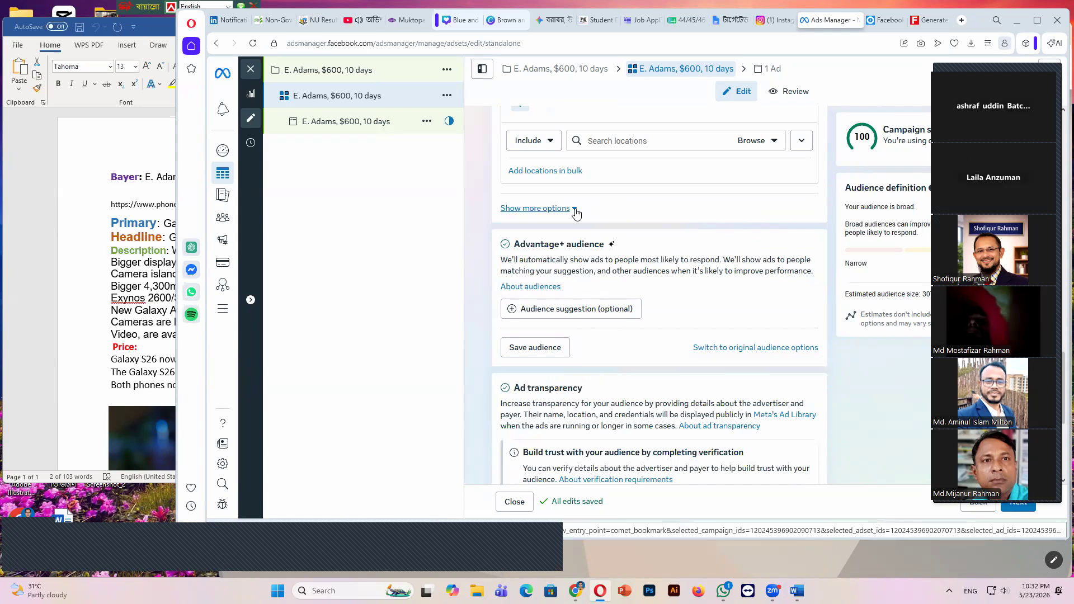
pyautogui.click(588, 209)
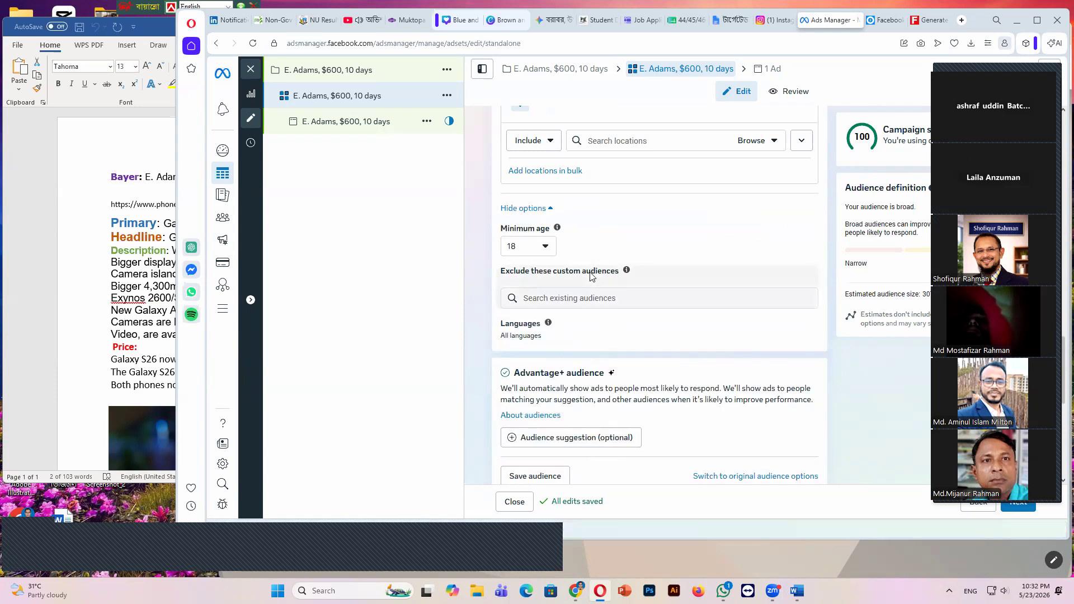
# Step: Open the choice for switching to original audience options and continue with Stay in current setup
pyautogui.scroll(-1, 591, 276)
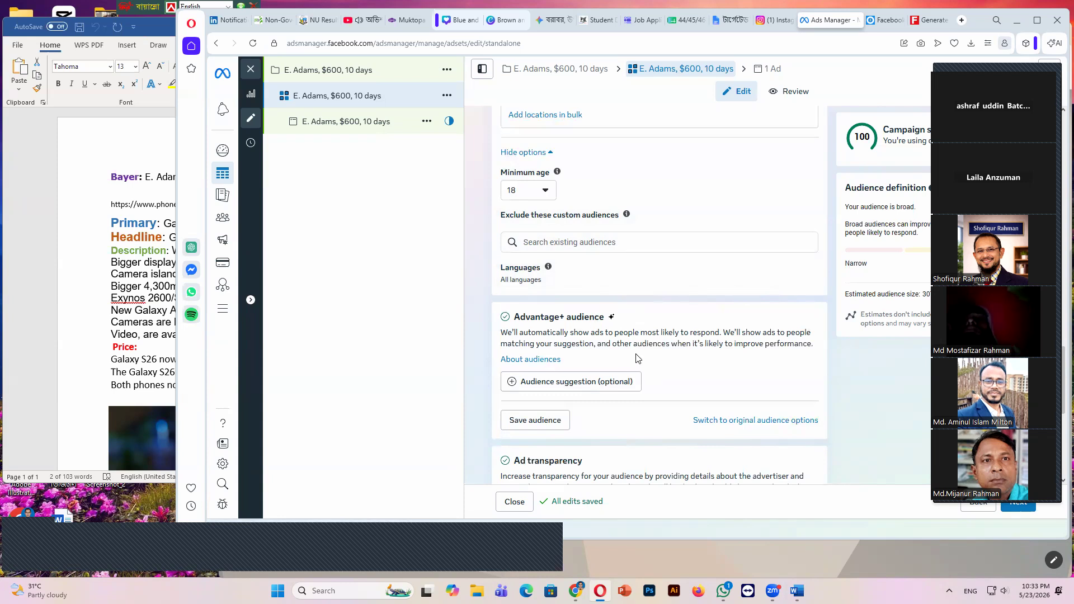
pyautogui.scroll(-3, 638, 357)
pyautogui.scroll(1, 657, 288)
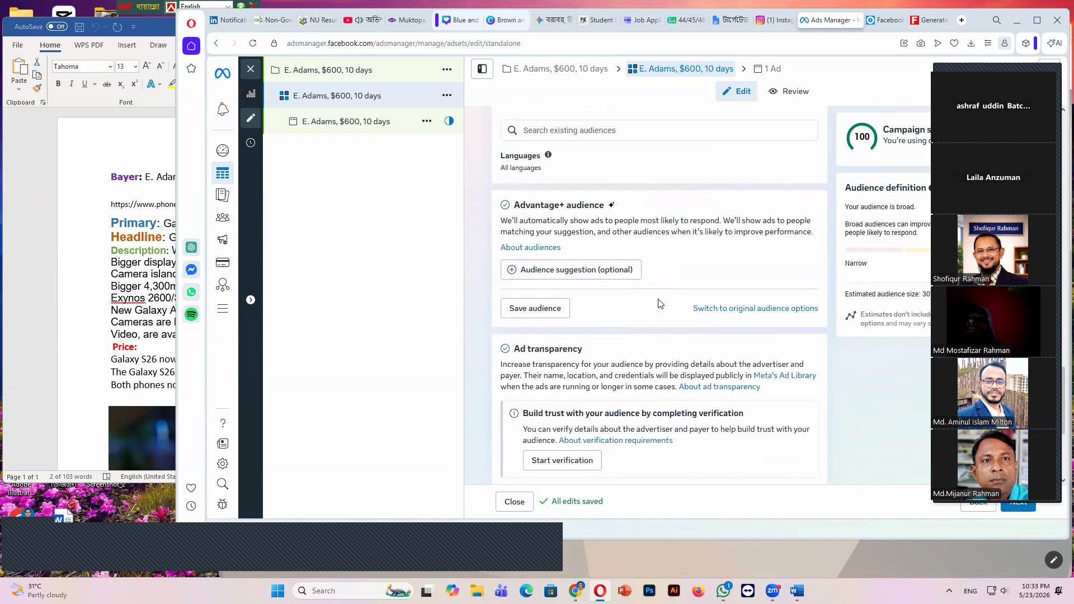
pyautogui.click(749, 309)
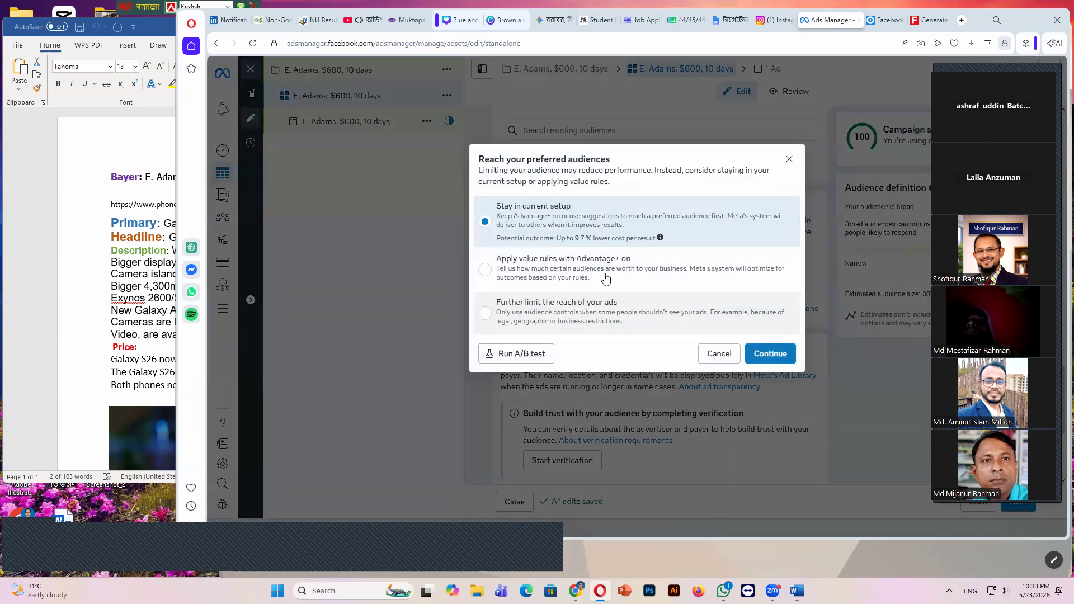
pyautogui.click(526, 213)
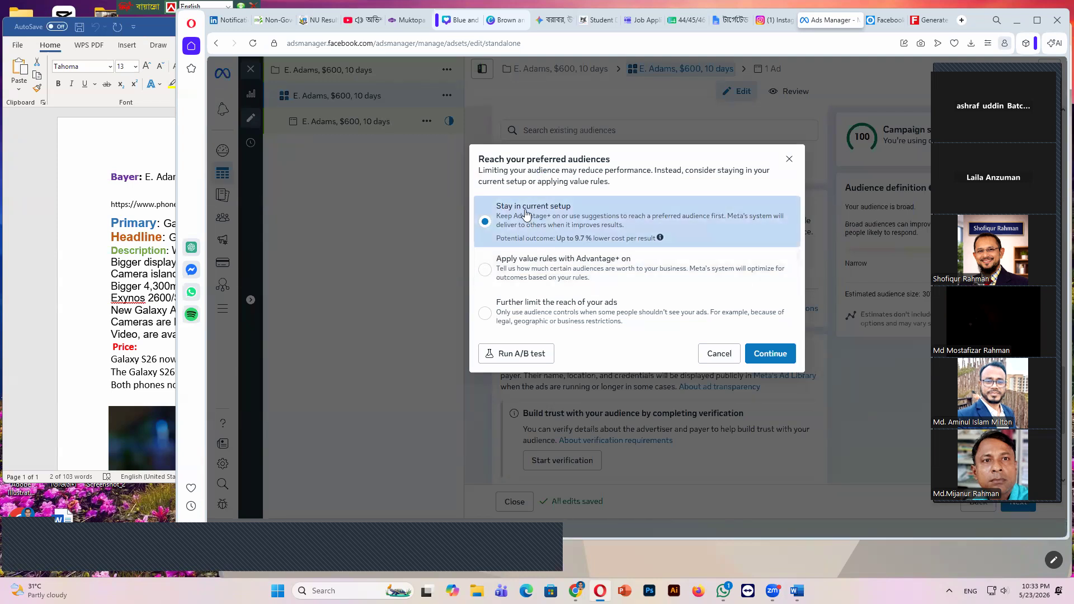
pyautogui.click(774, 358)
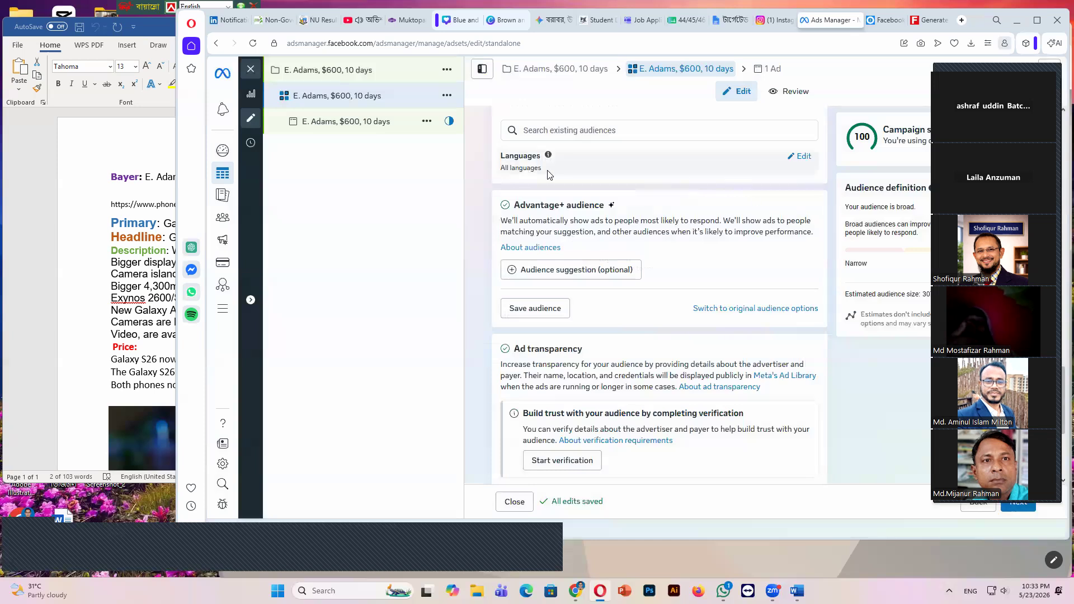
# Step: Open the audience's language setting for editing and check the custom audience exclusion search without adding anything
pyautogui.scroll(2, 624, 182)
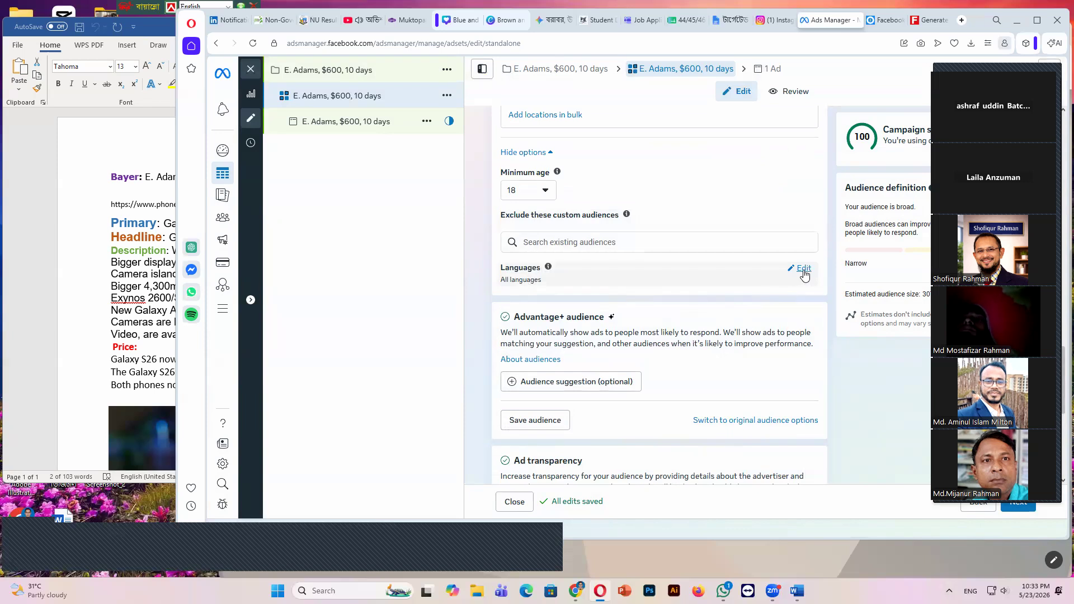
pyautogui.click(802, 270)
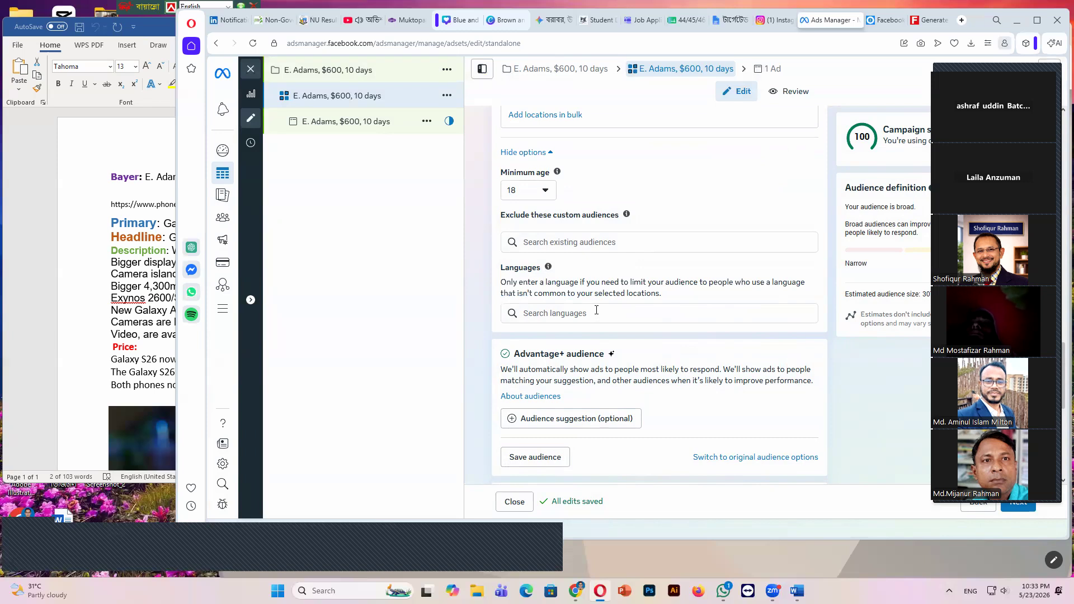
pyautogui.click(576, 241)
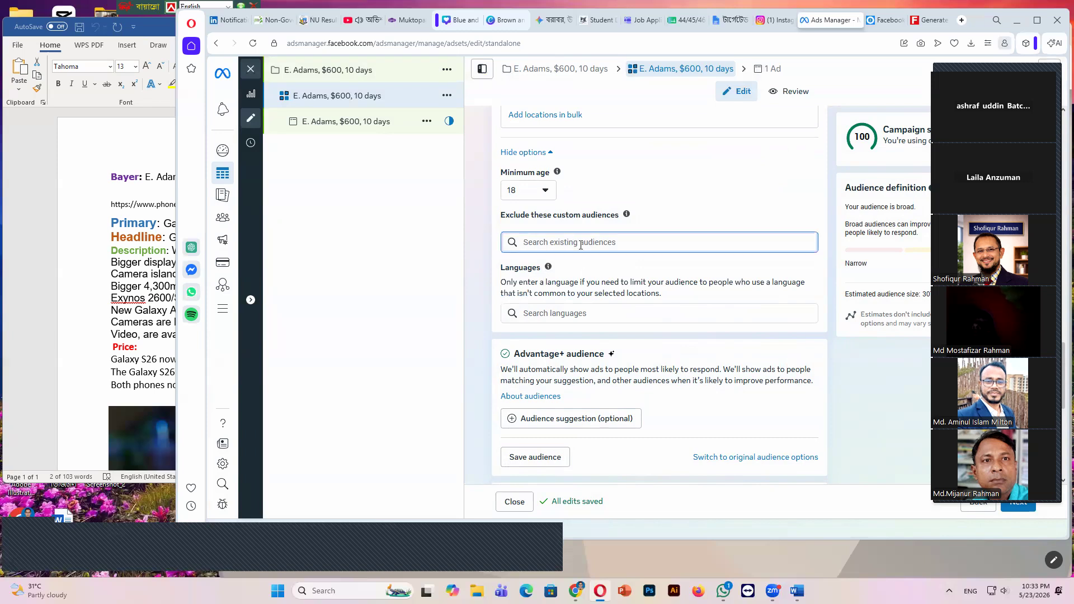
pyautogui.scroll(-6, 591, 283)
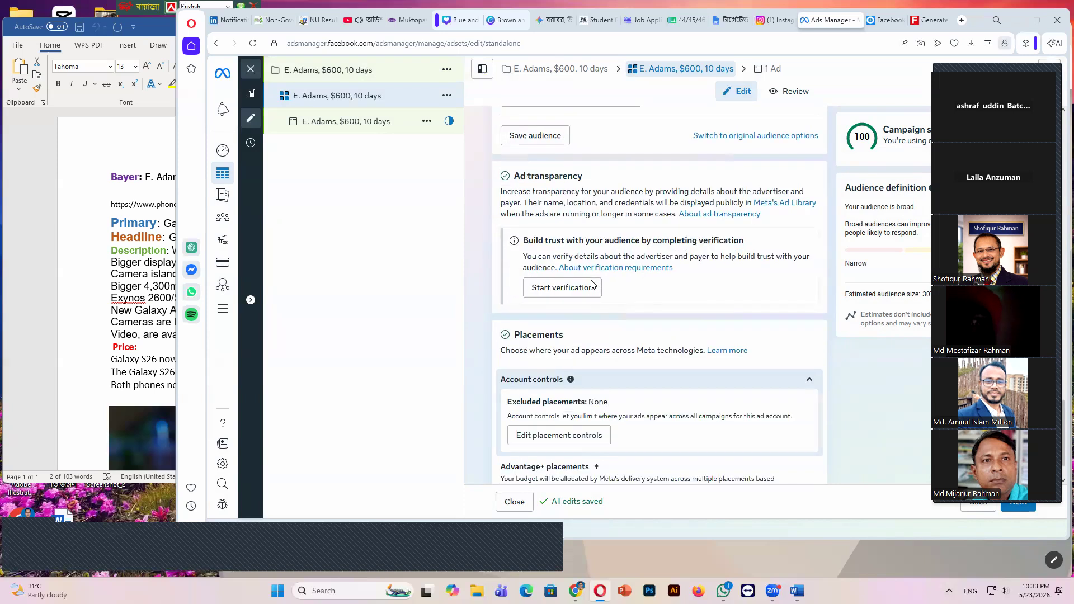
# Step: Show the additional placement options and look over the brand safety and suitability settings
pyautogui.scroll(-1, 592, 283)
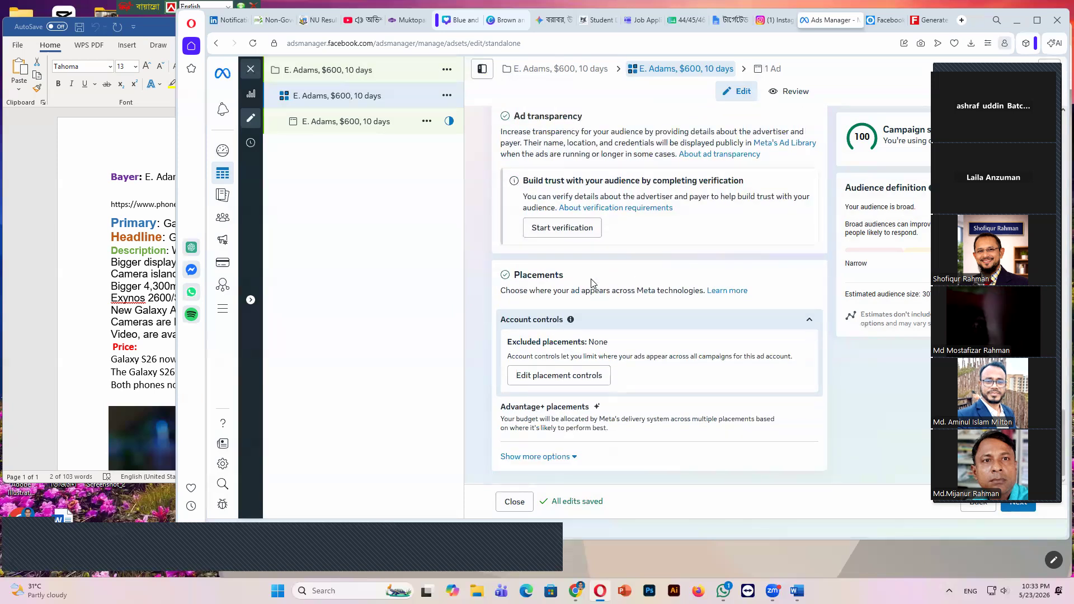
pyautogui.click(574, 456)
pyautogui.scroll(-4, 573, 373)
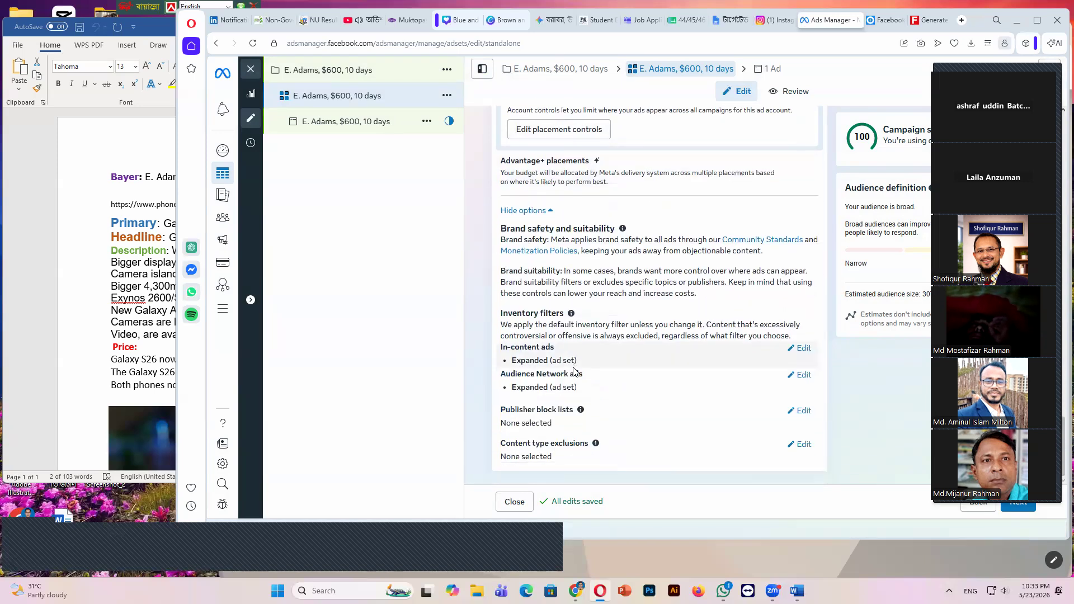
pyautogui.scroll(2, 573, 373)
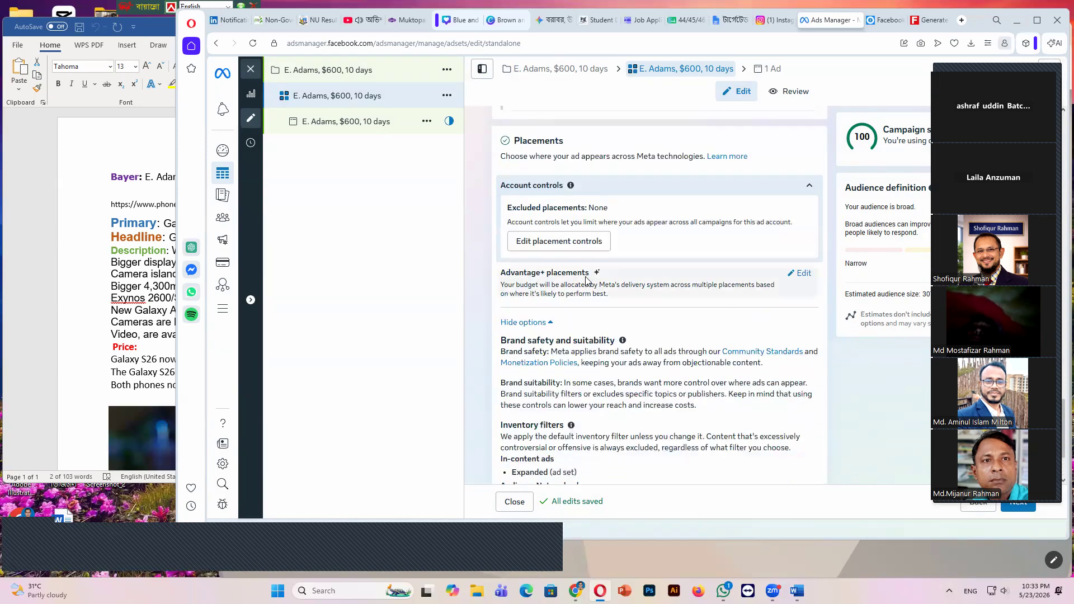
# Step: Open the ad set's placement choice for editing, try Manual placements and switch back to Advantage+ placements
pyautogui.click(803, 276)
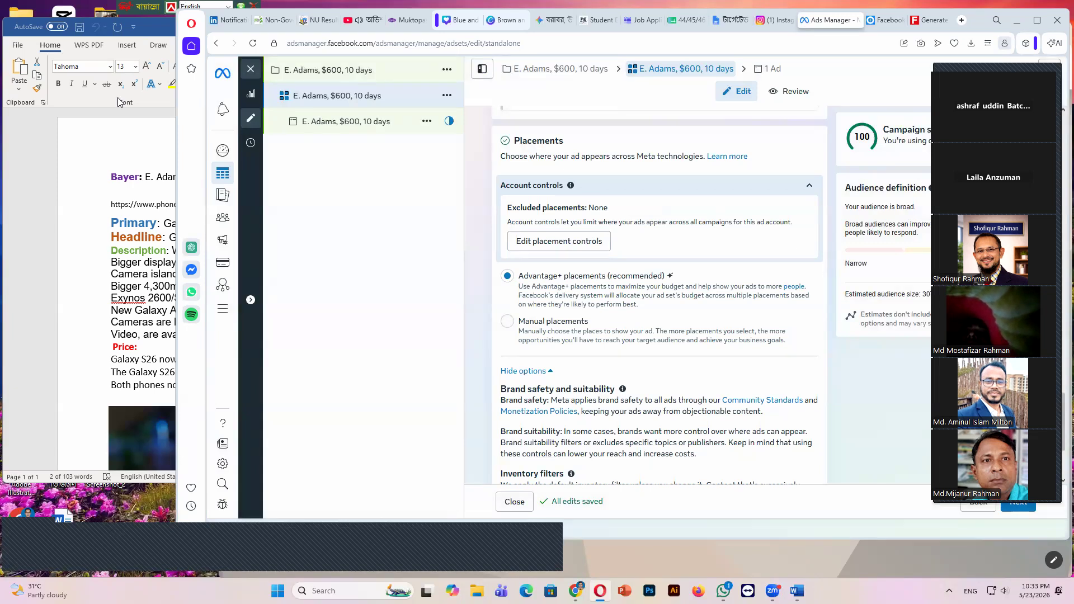
pyautogui.moveTo(1030, 71); pyautogui.dragTo(118, 98)
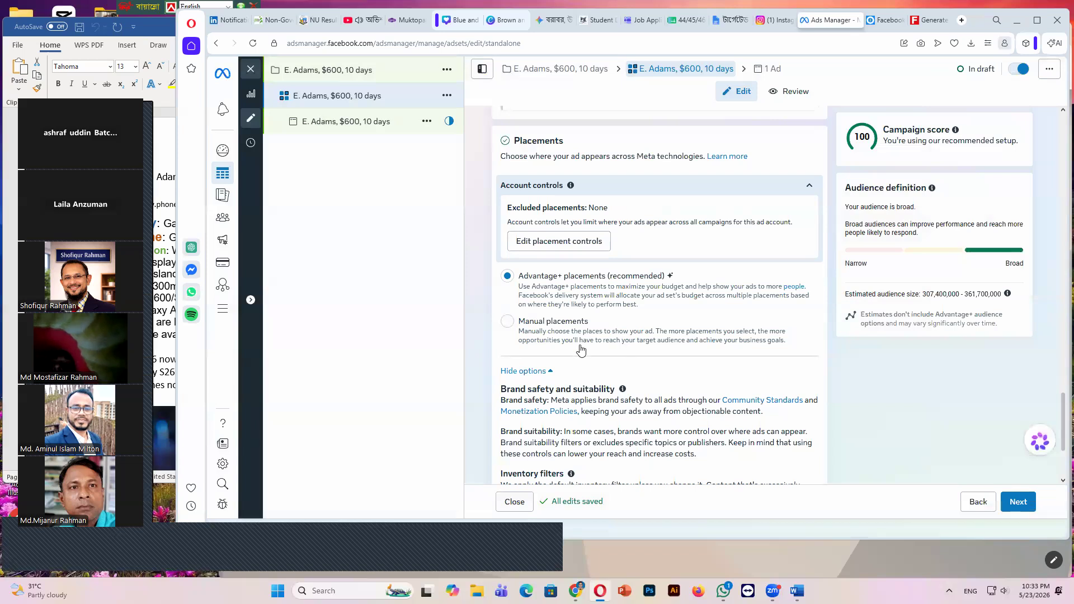
pyautogui.click(507, 323)
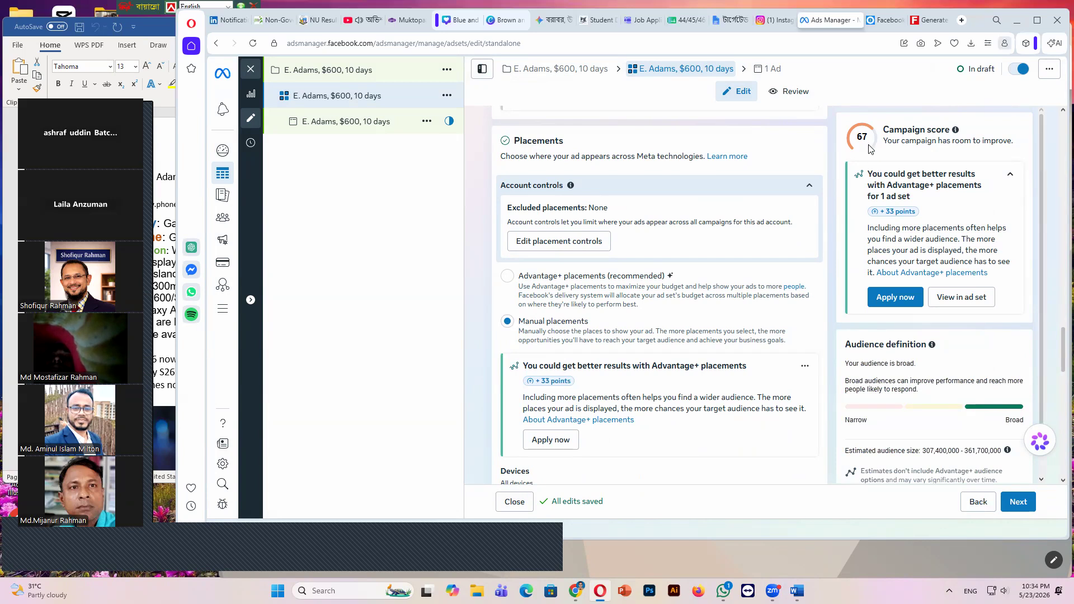
pyautogui.click(507, 277)
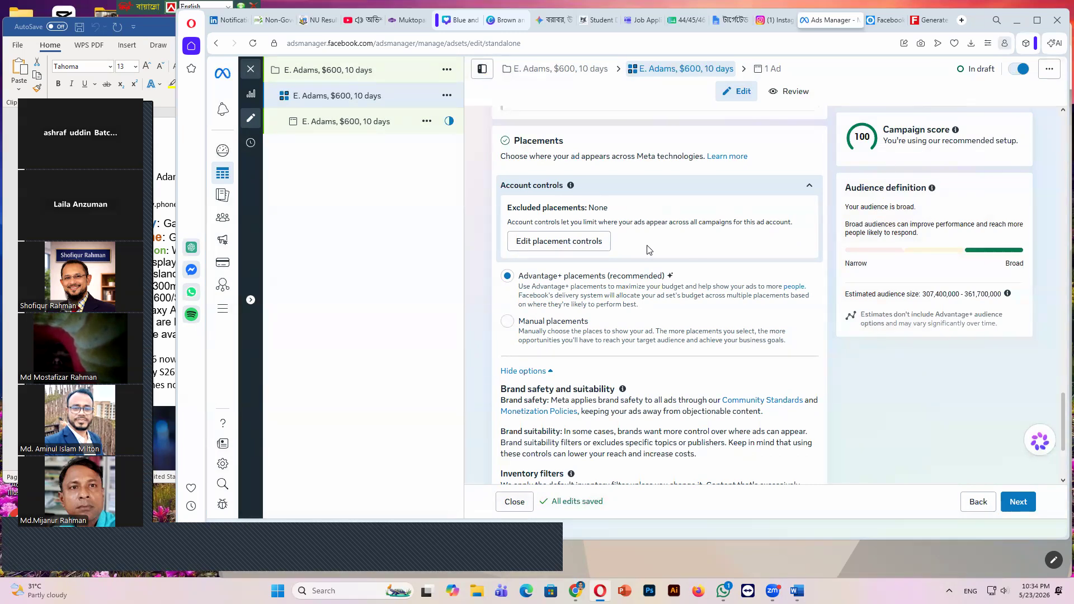
# Step: Look back over the location, age and language controls, and open and close the help about audiences
pyautogui.scroll(3, 614, 287)
pyautogui.scroll(6, 614, 286)
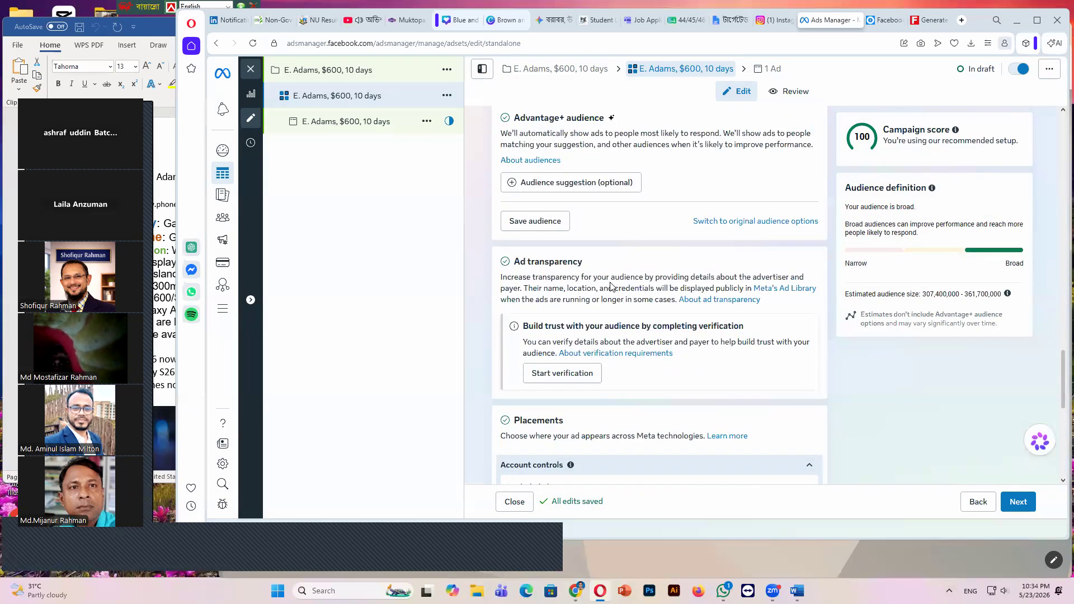
pyautogui.scroll(3, 614, 284)
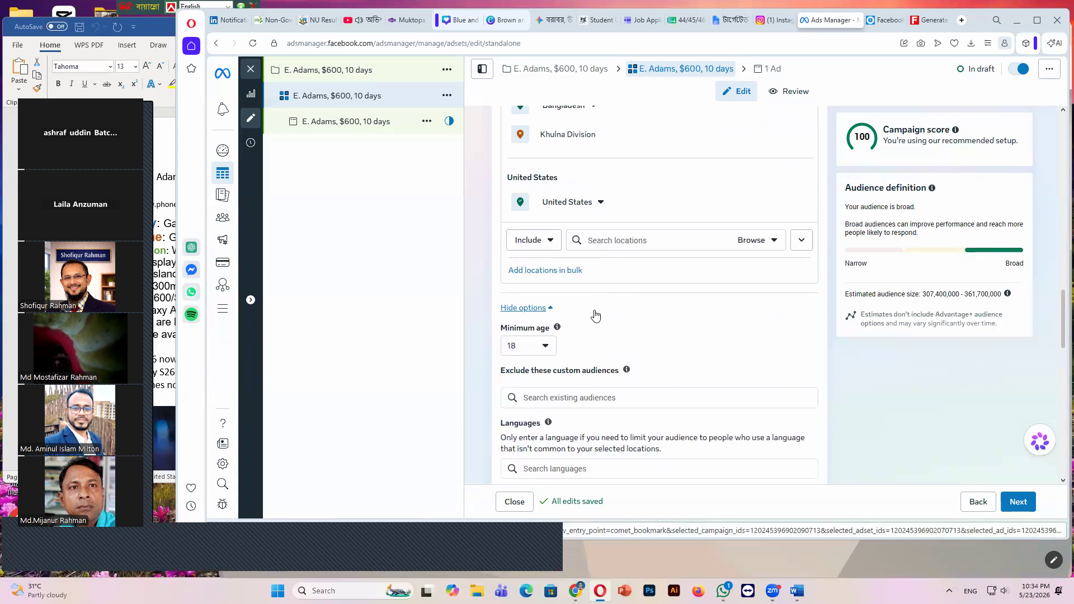
pyautogui.scroll(-2, 596, 315)
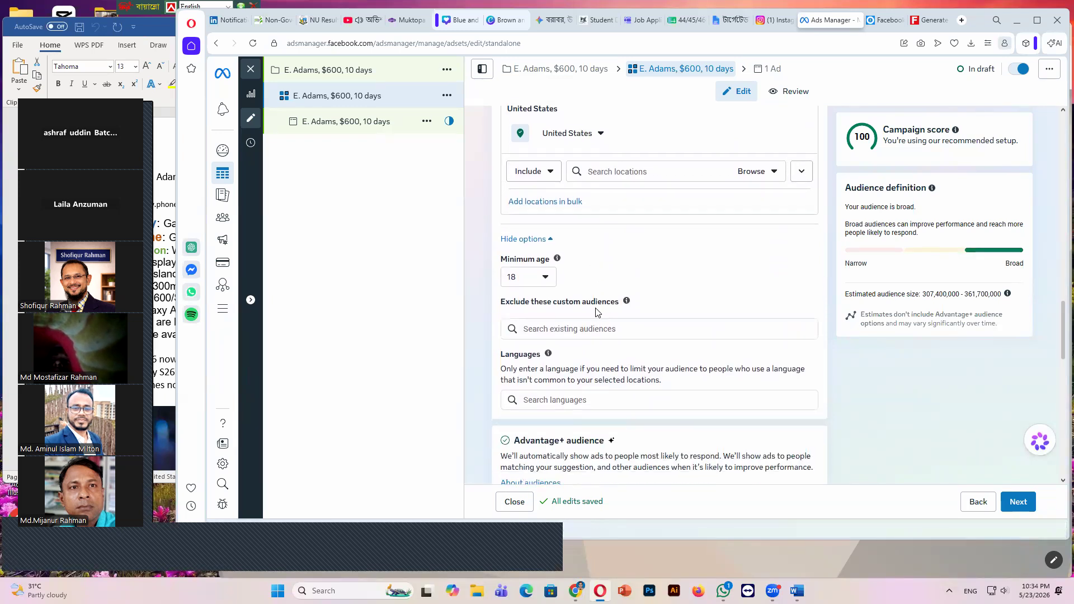
pyautogui.scroll(-1, 596, 318)
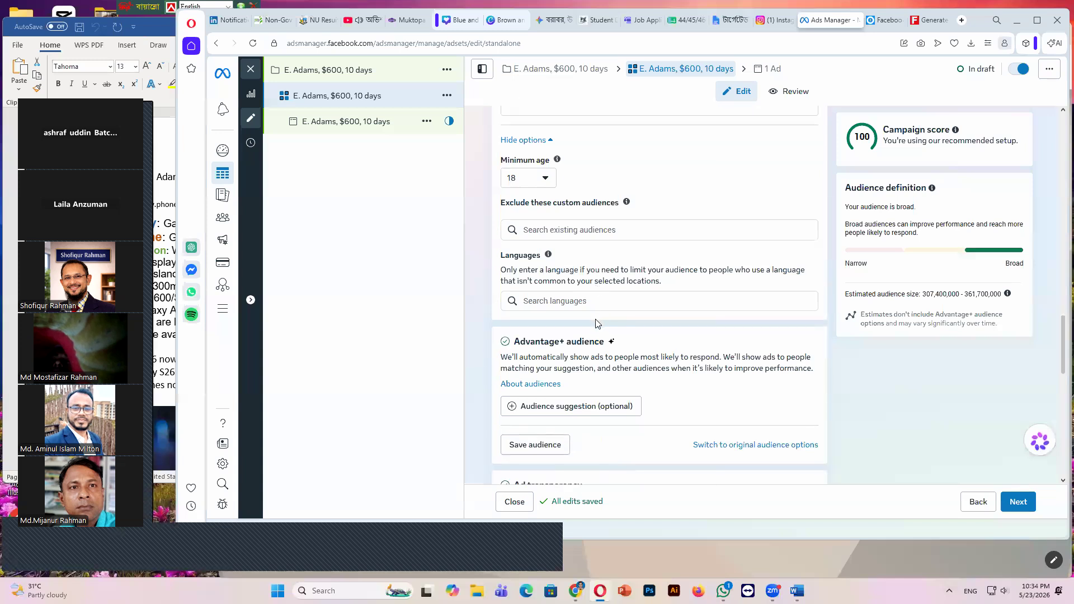
pyautogui.click(553, 384)
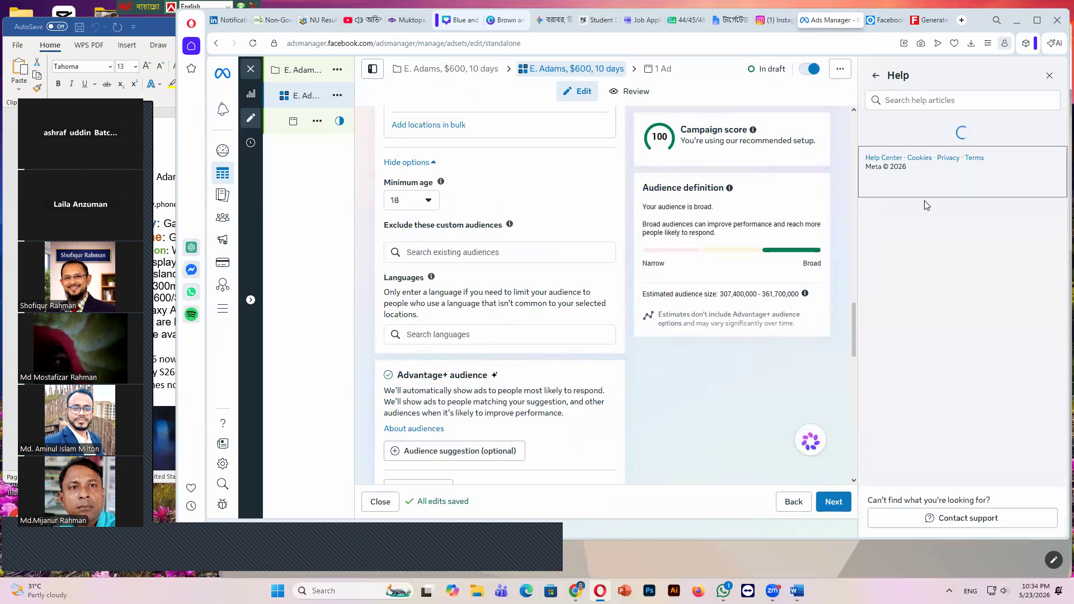
pyautogui.click(1049, 75)
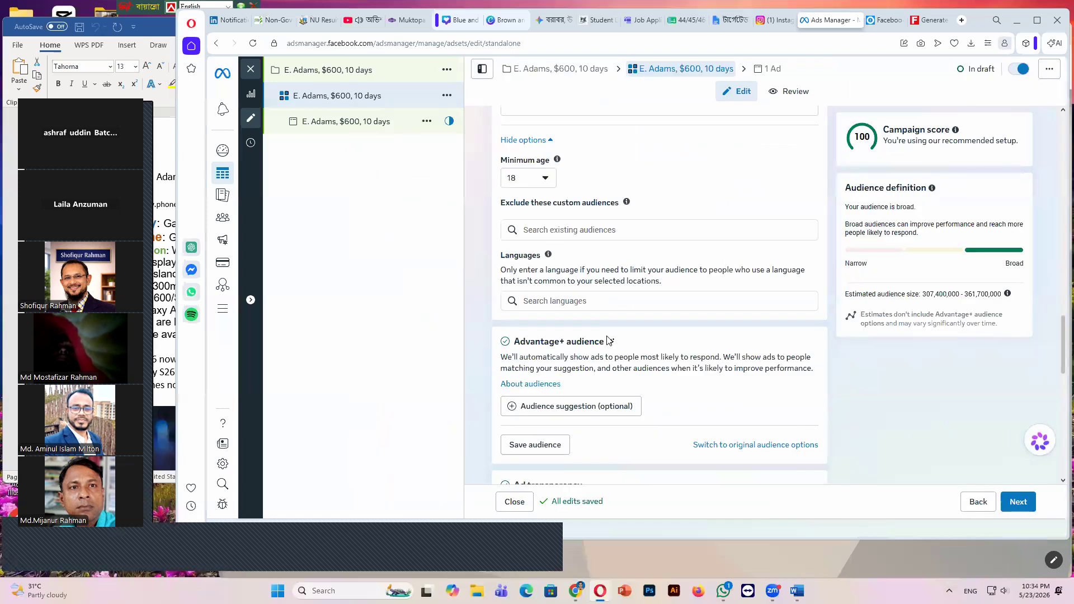
# Step: Review the Advantage+ audience, ad transparency and placements sections of the ad set
pyautogui.scroll(-1, 668, 234)
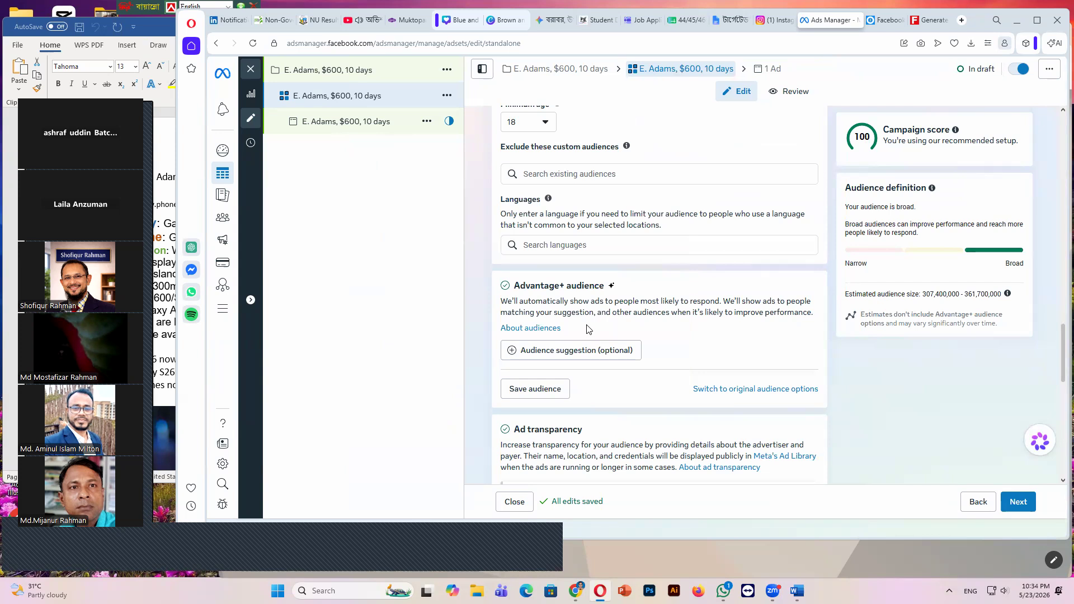
pyautogui.scroll(-1, 587, 324)
pyautogui.scroll(-2, 589, 326)
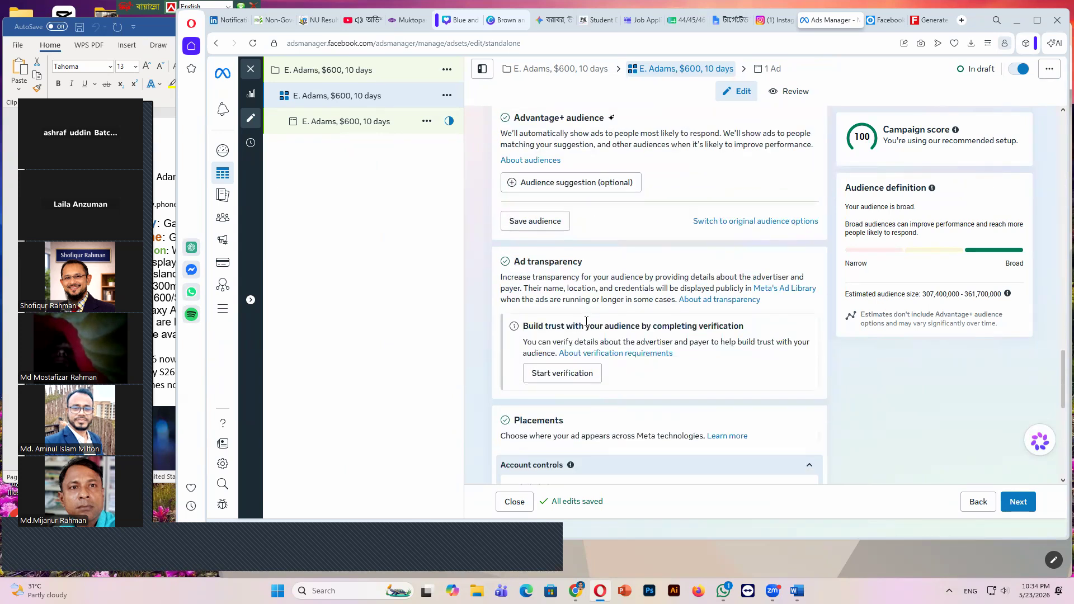
pyautogui.scroll(-2, 587, 322)
pyautogui.scroll(-1, 600, 313)
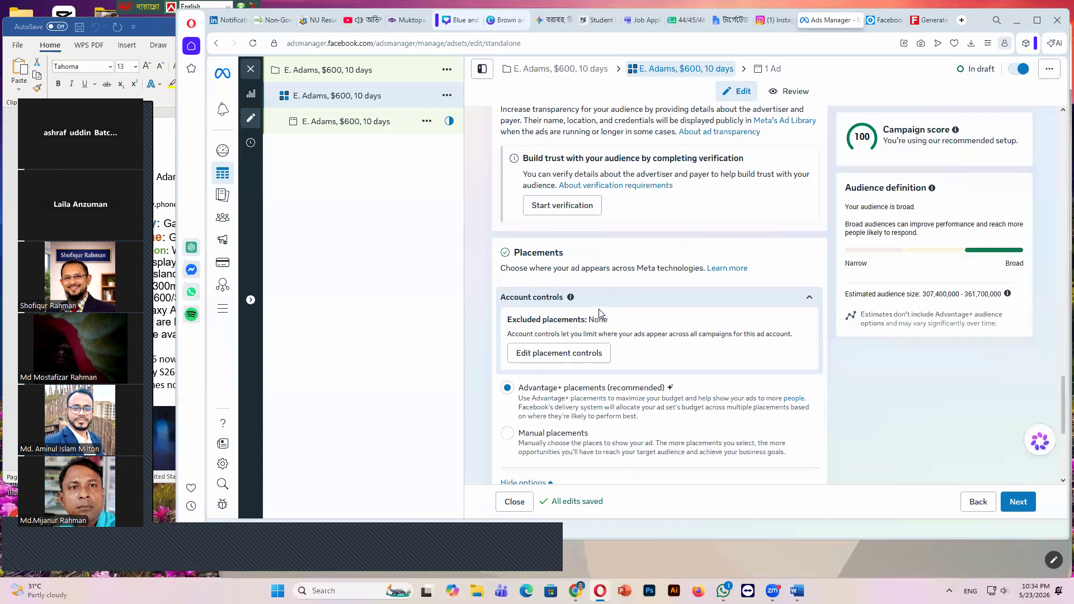
pyautogui.scroll(-2, 605, 310)
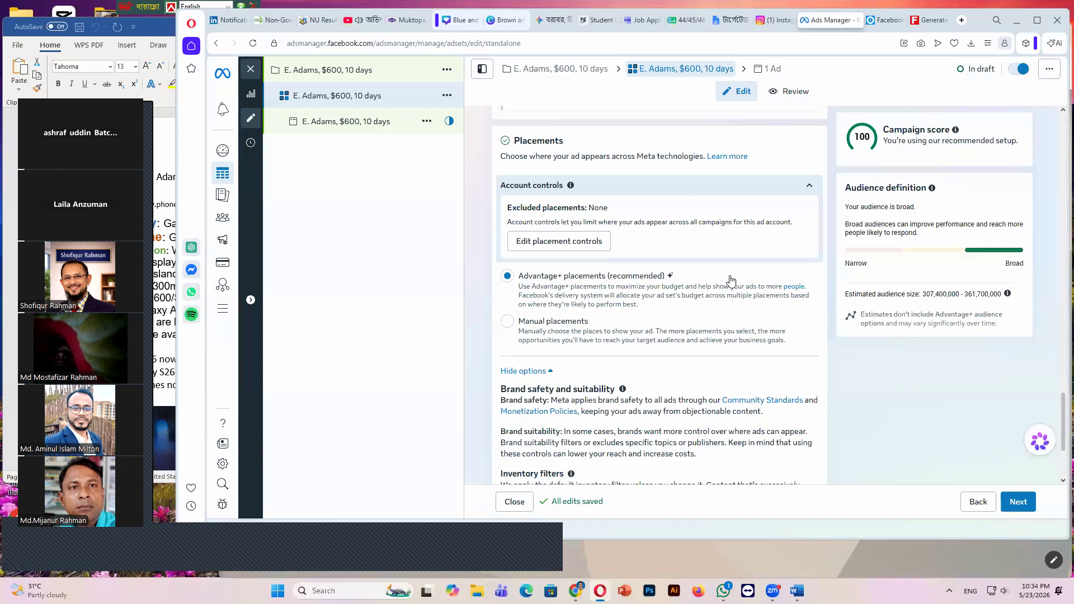
pyautogui.scroll(-3, 582, 293)
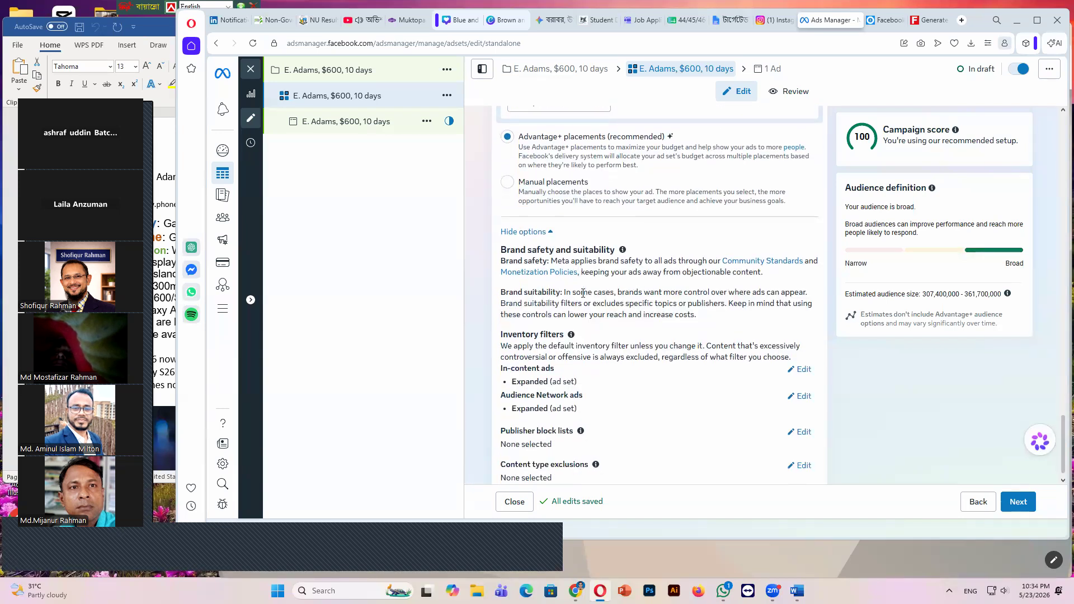
# Step: Open the bulk location entry in the audience controls and close it without adding any locations
pyautogui.scroll(9, 582, 293)
pyautogui.scroll(5, 590, 289)
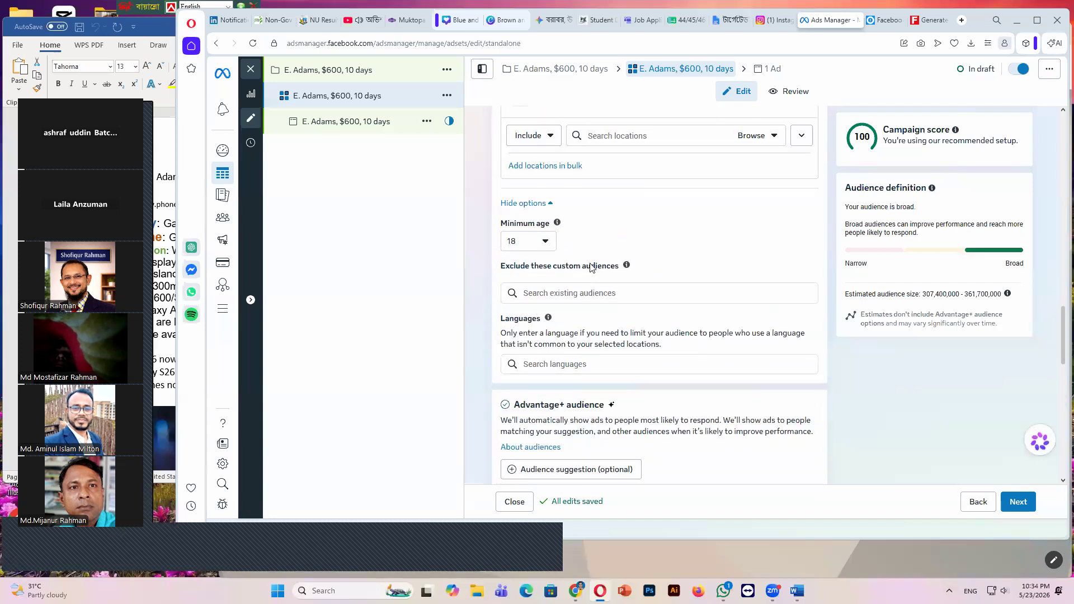
pyautogui.click(545, 165)
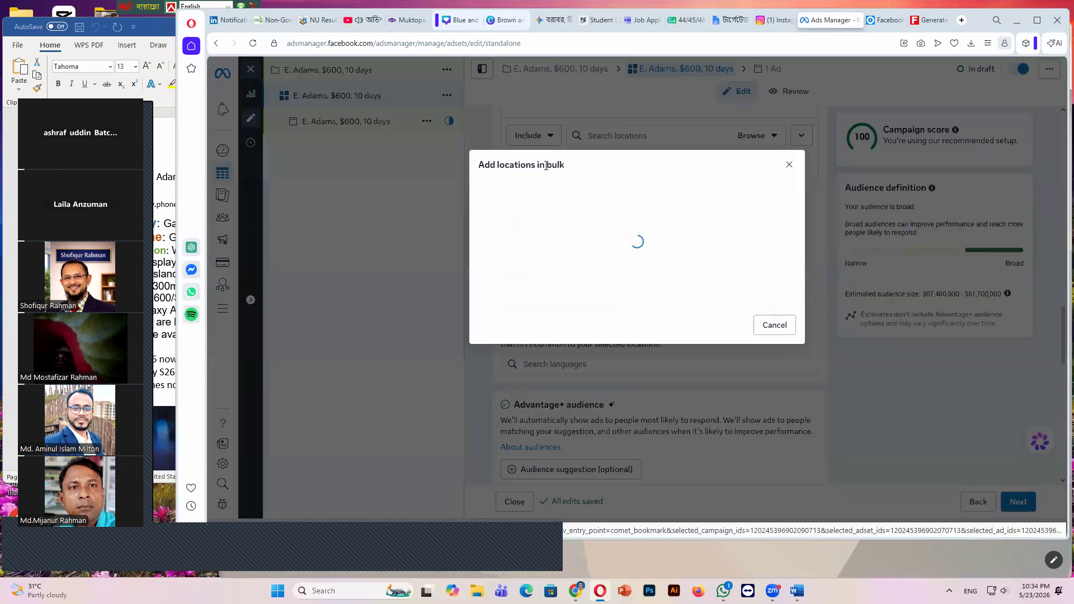
pyautogui.click(818, 197)
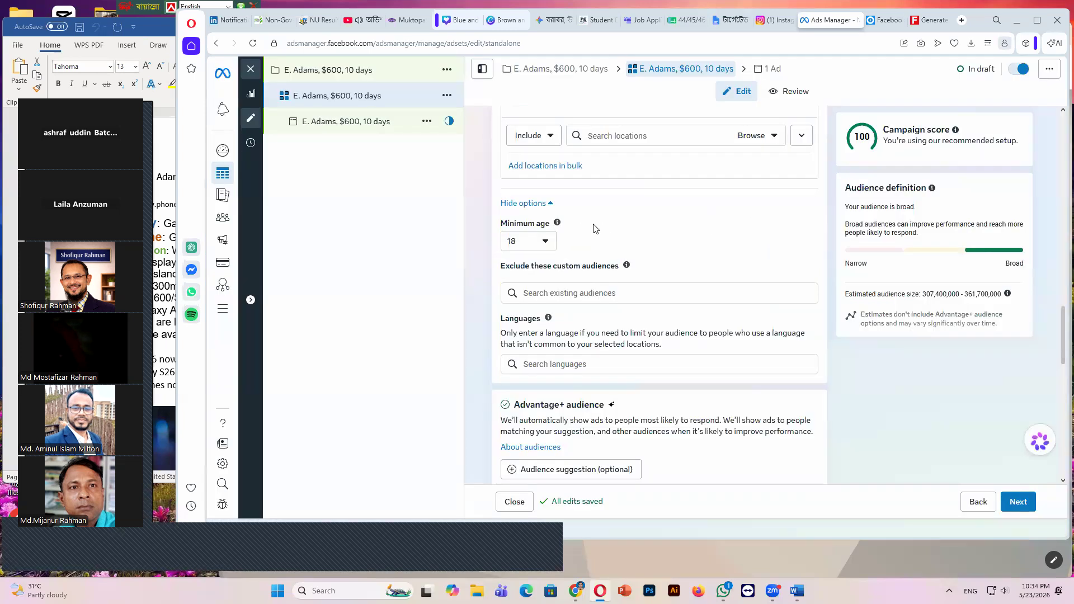
# Step: Look through the ad set once more from the audience settings down to the inventory filters and content type exclusions
pyautogui.scroll(-10, 570, 242)
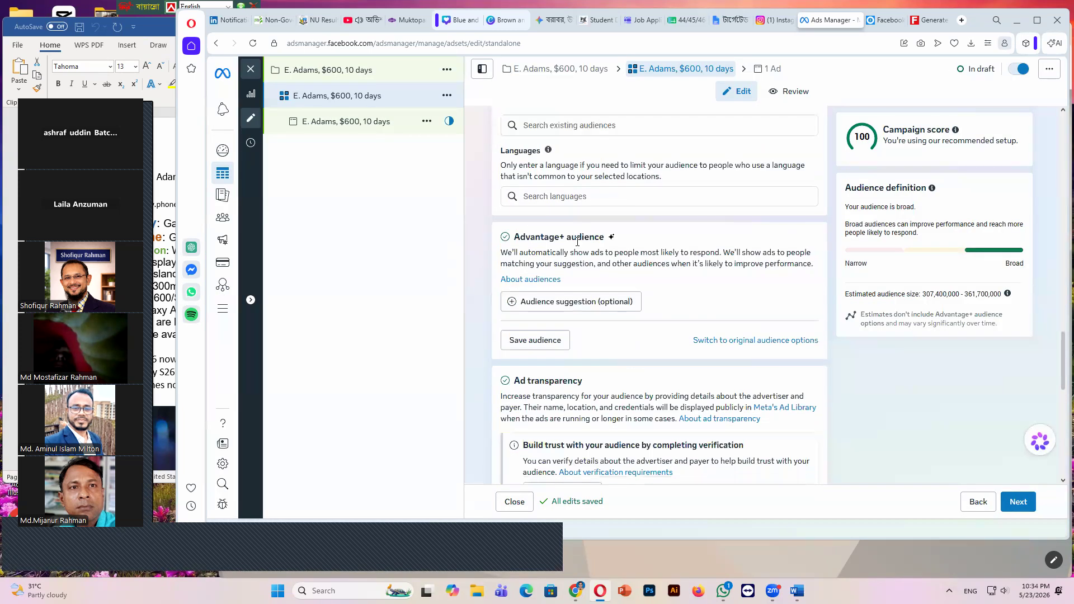
pyautogui.scroll(-5, 576, 241)
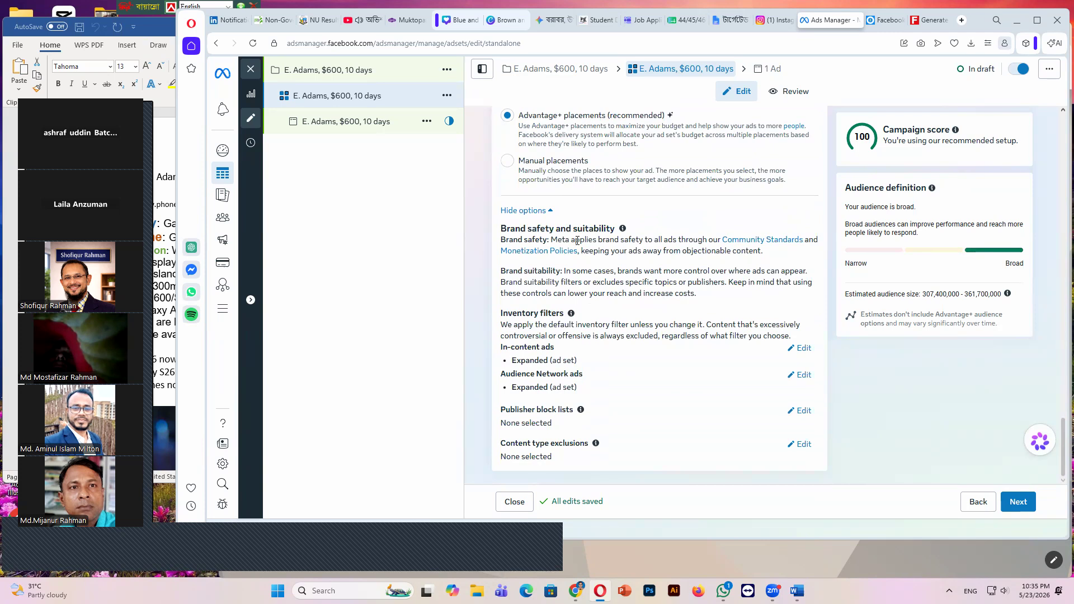
pyautogui.scroll(5, 577, 242)
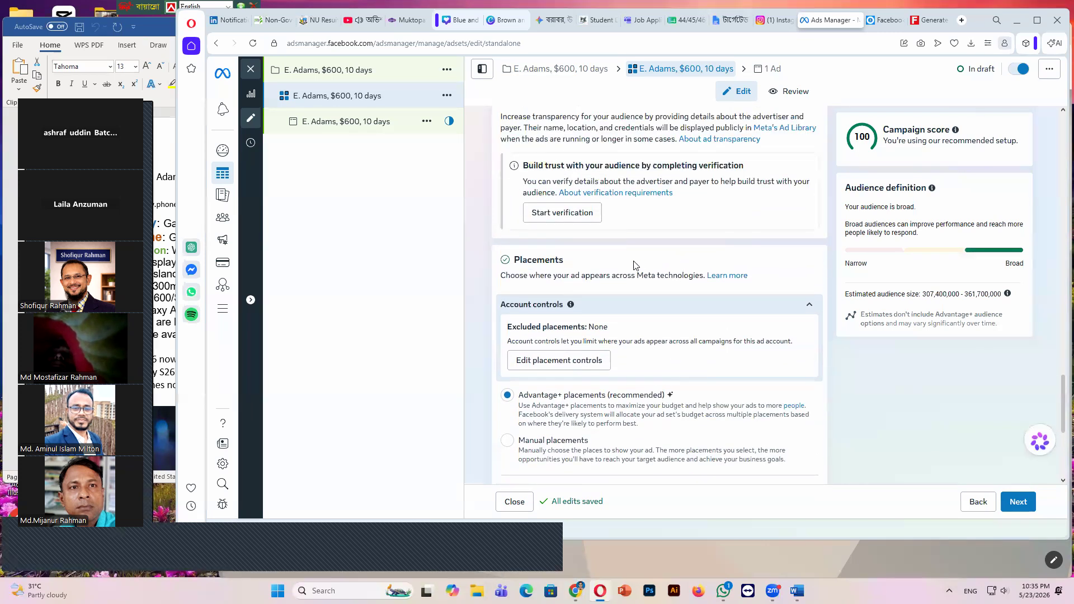
pyautogui.scroll(1, 633, 265)
pyautogui.scroll(-5, 664, 293)
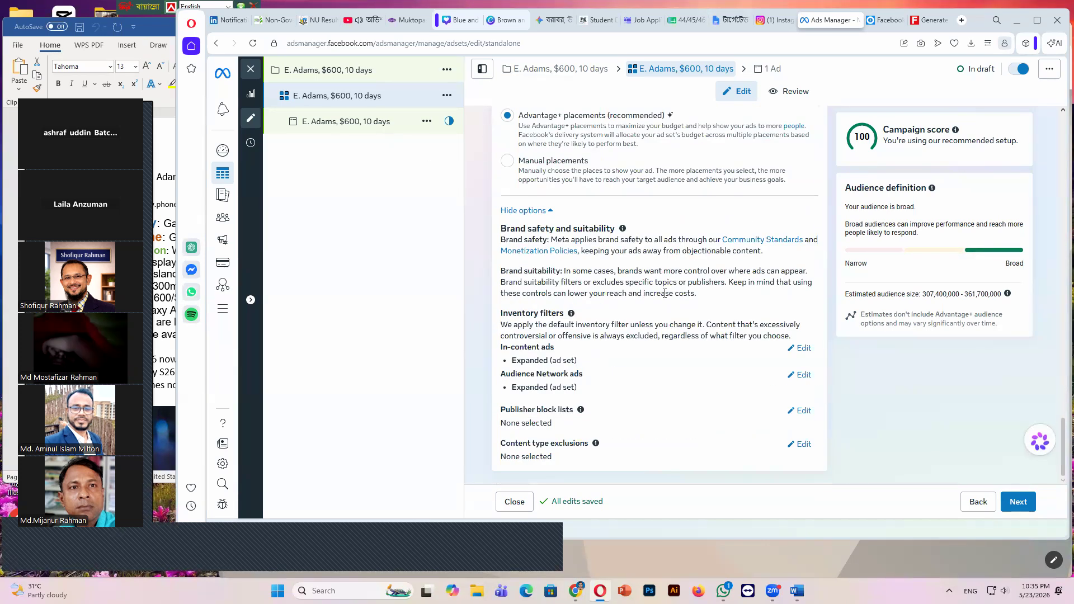
# Step: Continue to the ad level and check the Instagram profile choices, keeping Use Facebook Page
pyautogui.click(1017, 502)
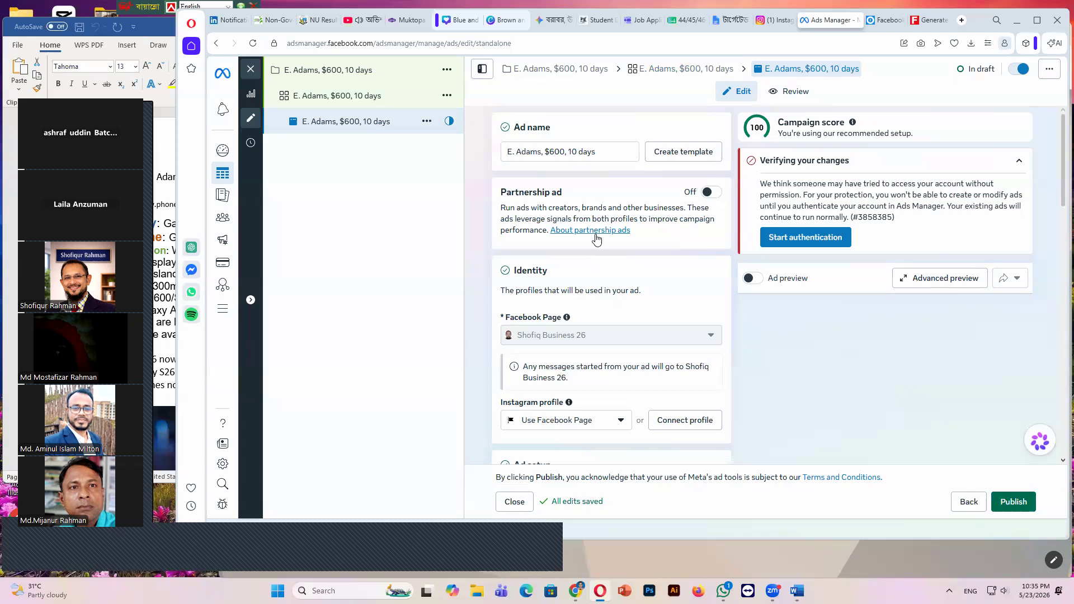
pyautogui.scroll(-3, 595, 241)
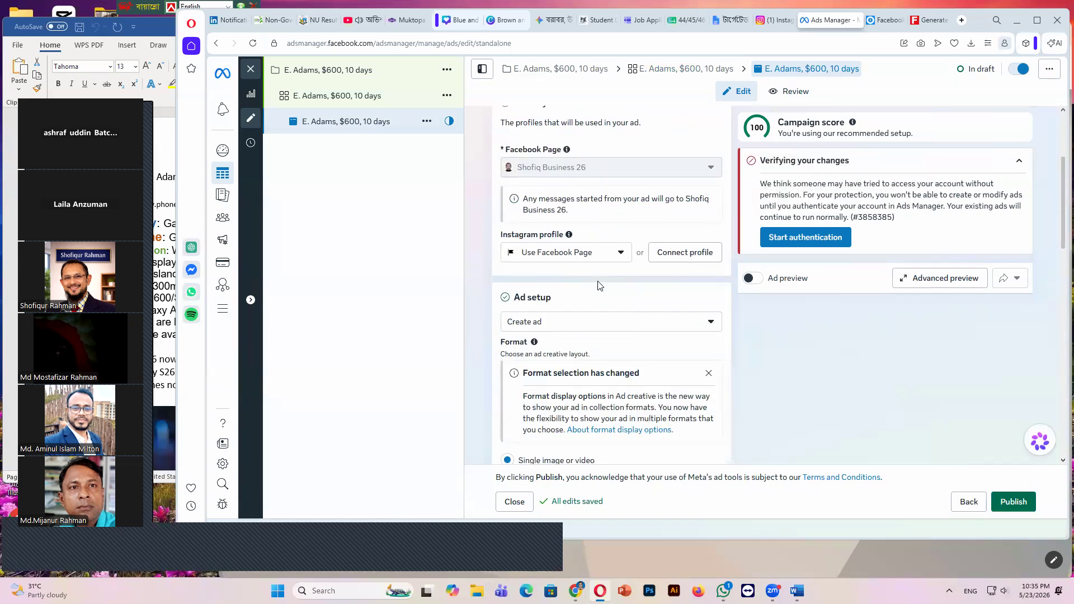
pyautogui.click(621, 256)
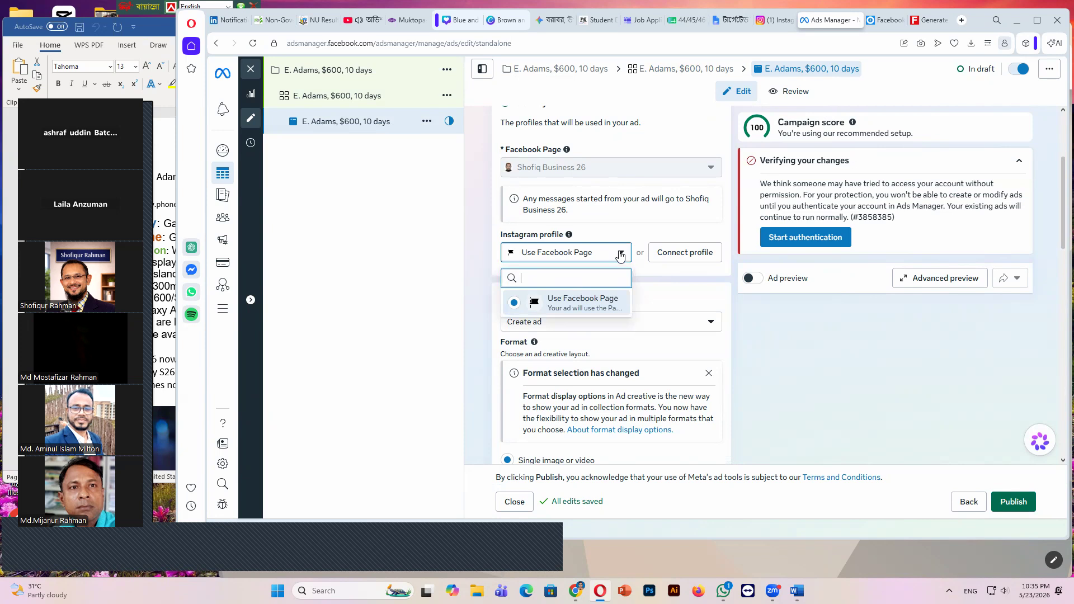
pyautogui.click(621, 257)
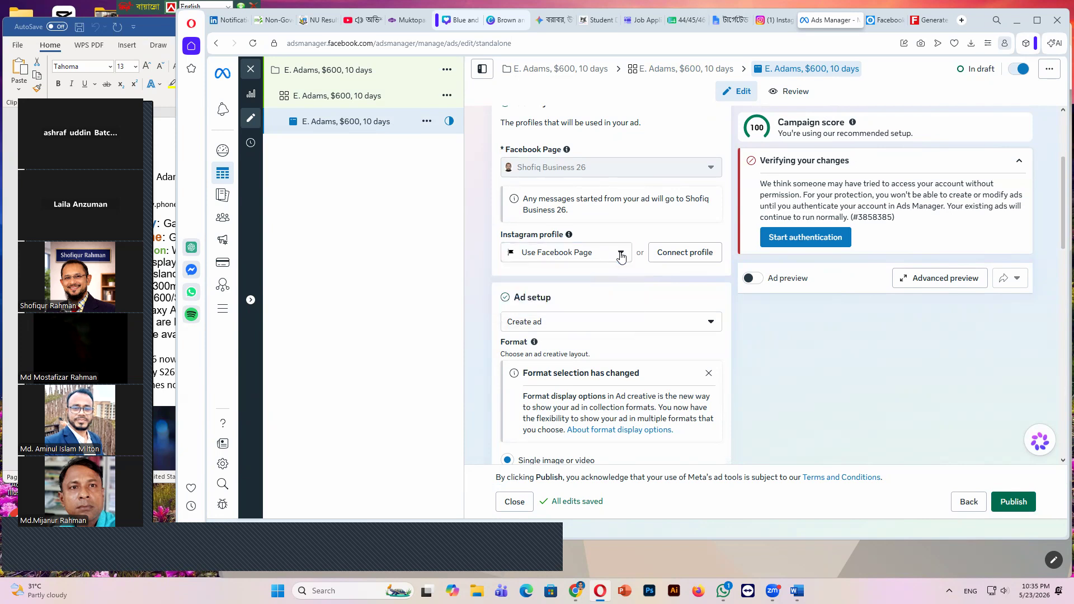
# Step: Review the ad setup choices for existing posts and Creative Hub mockups, keeping Create ad
pyautogui.scroll(-1, 606, 275)
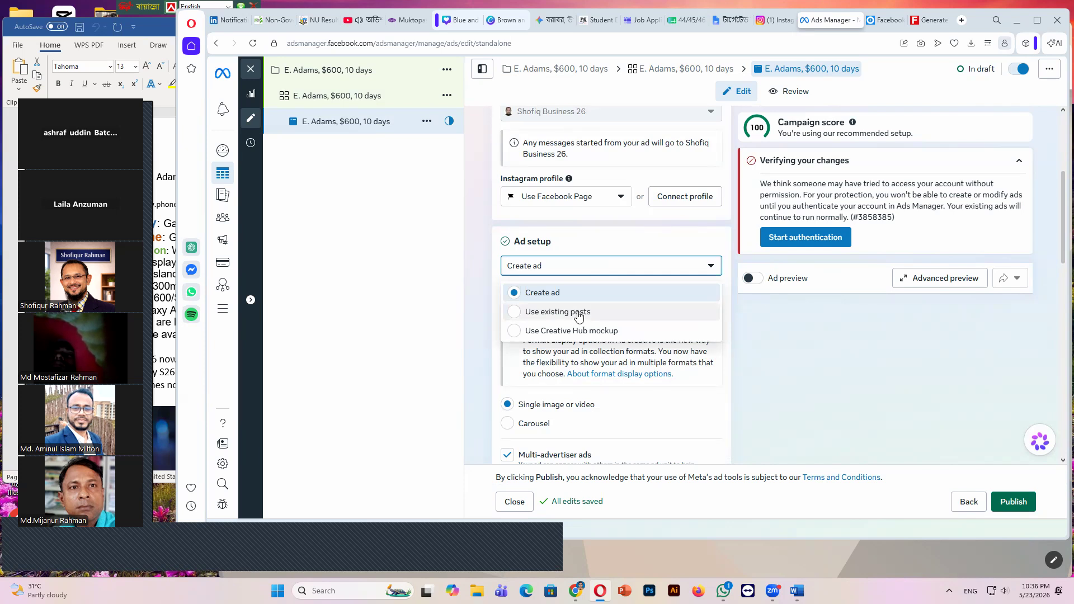
pyautogui.scroll(-1, 612, 390)
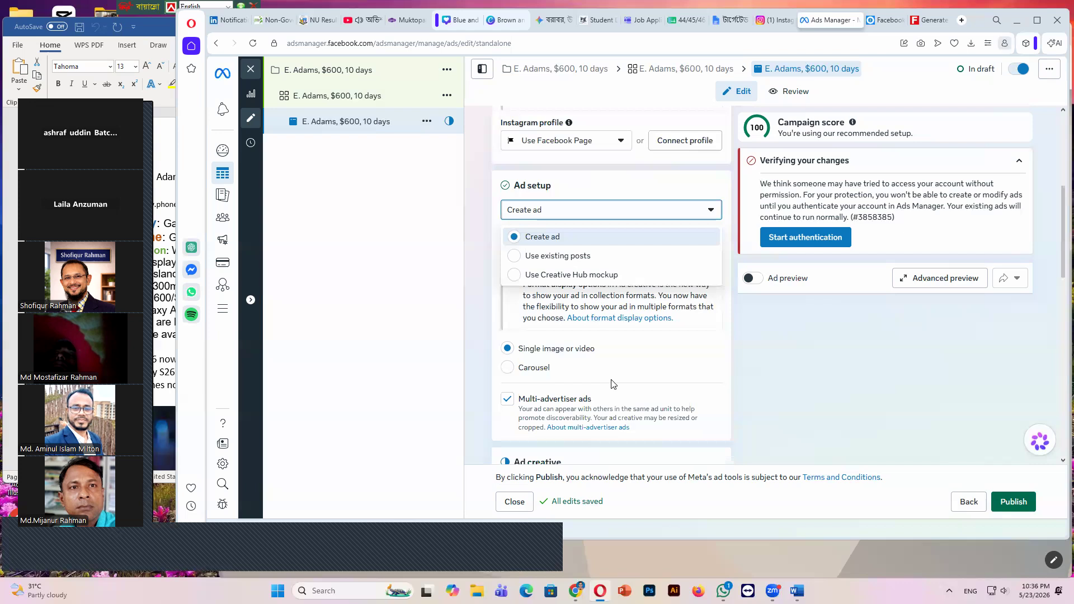
pyautogui.click(711, 210)
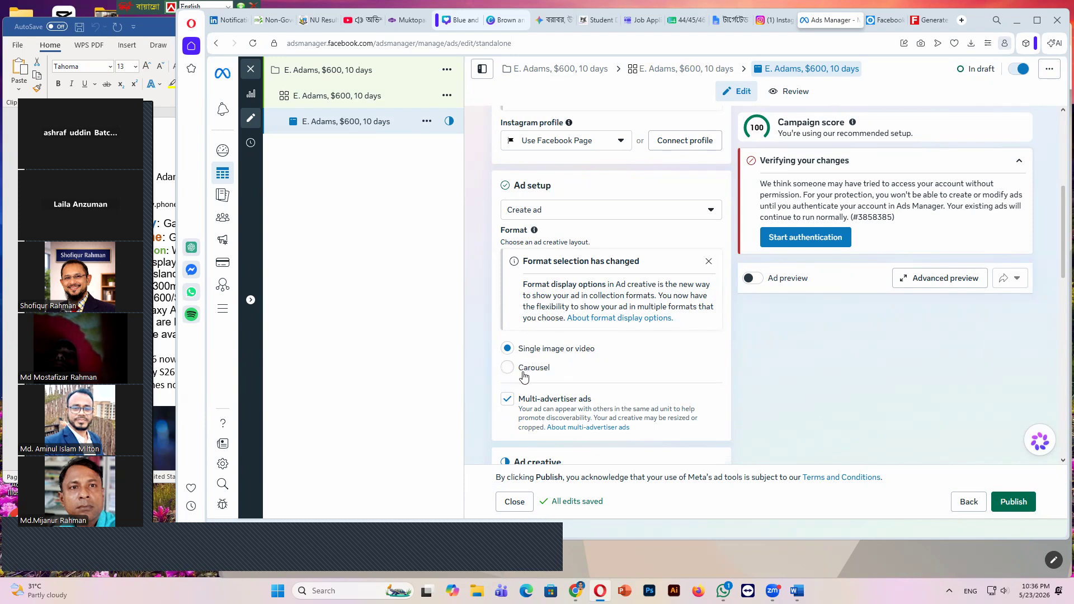
# Step: Set the ad format to Carousel and look over the carousel card, primary text and call-to-action settings
pyautogui.click(507, 369)
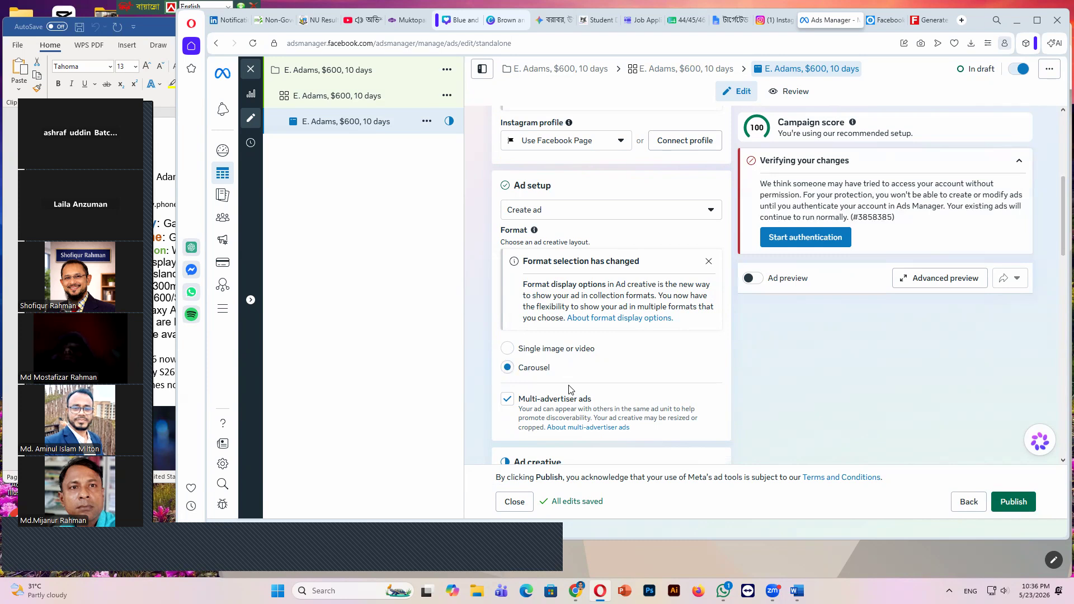
pyautogui.scroll(-6, 568, 389)
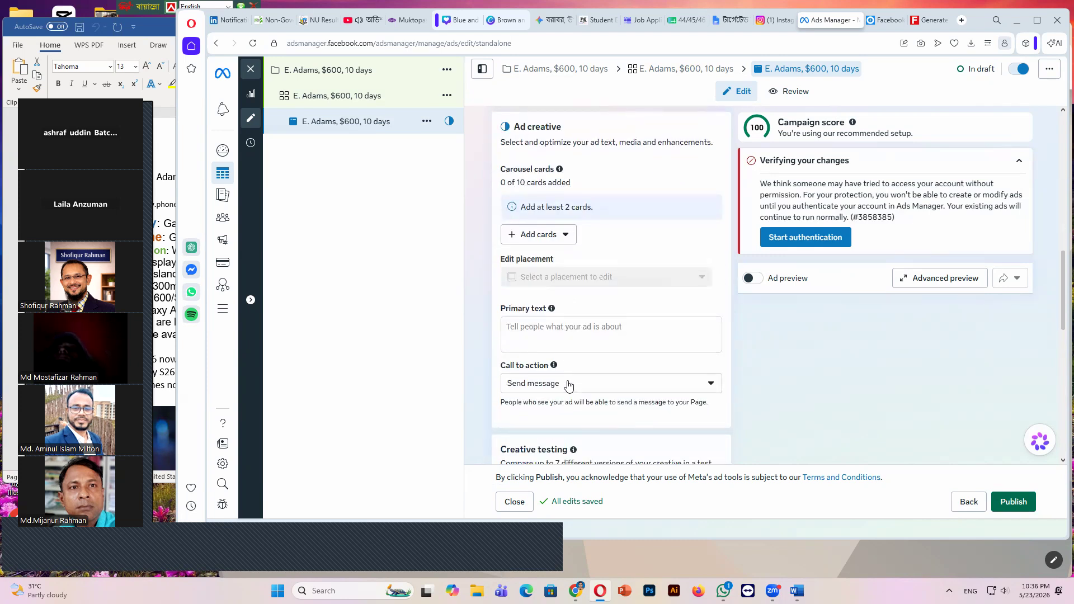
pyautogui.scroll(4, 569, 385)
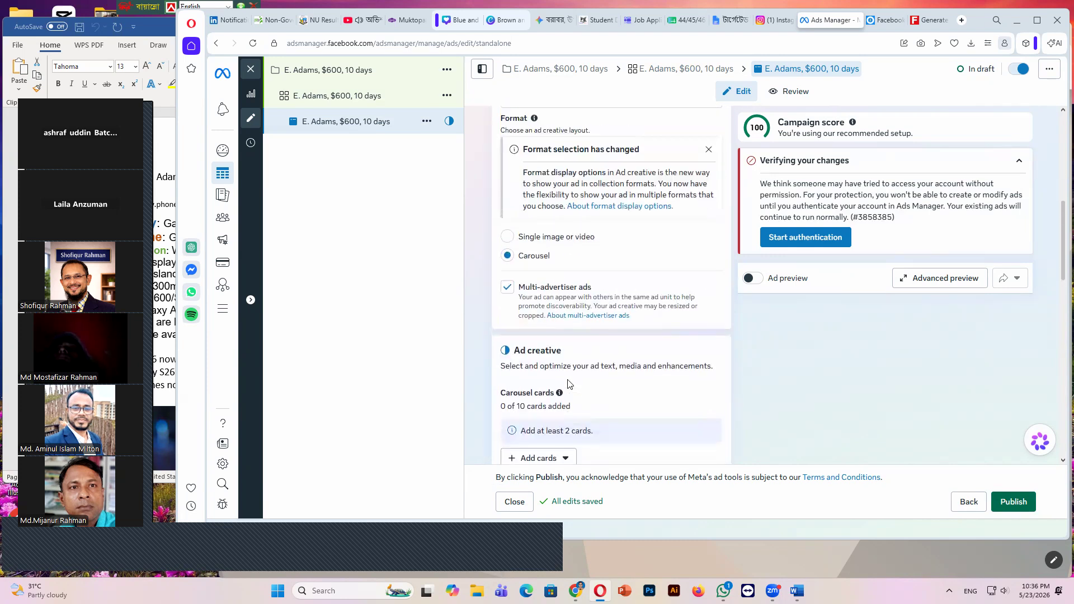
# Step: Change the ad format to Single image or video and set up an image ad with the 1200 × 675 Samsung phone account image
pyautogui.click(506, 237)
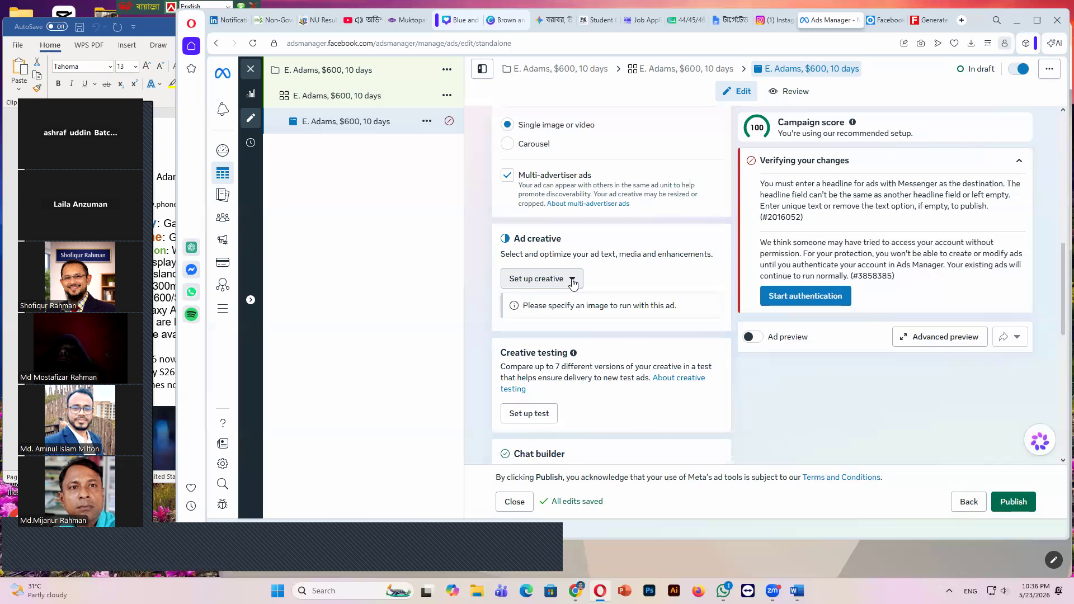
pyautogui.click(572, 279)
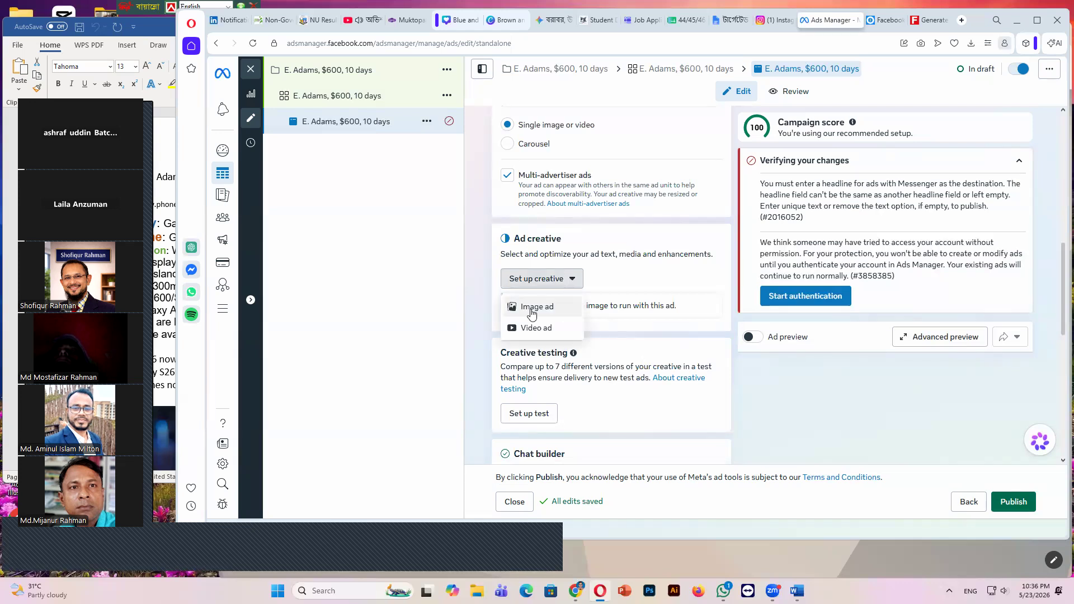
pyautogui.click(535, 309)
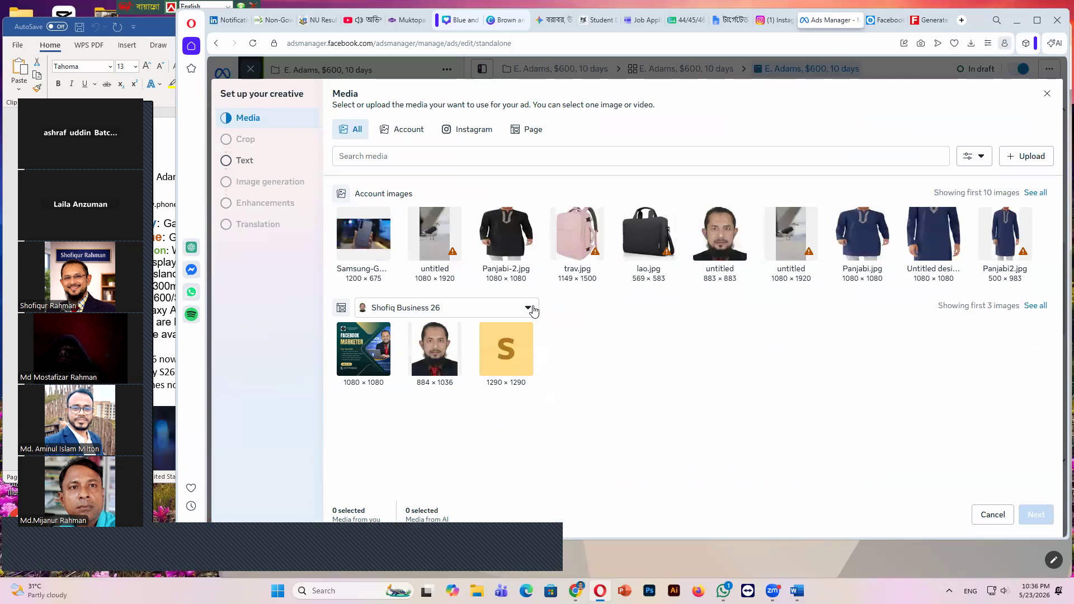
pyautogui.click(366, 235)
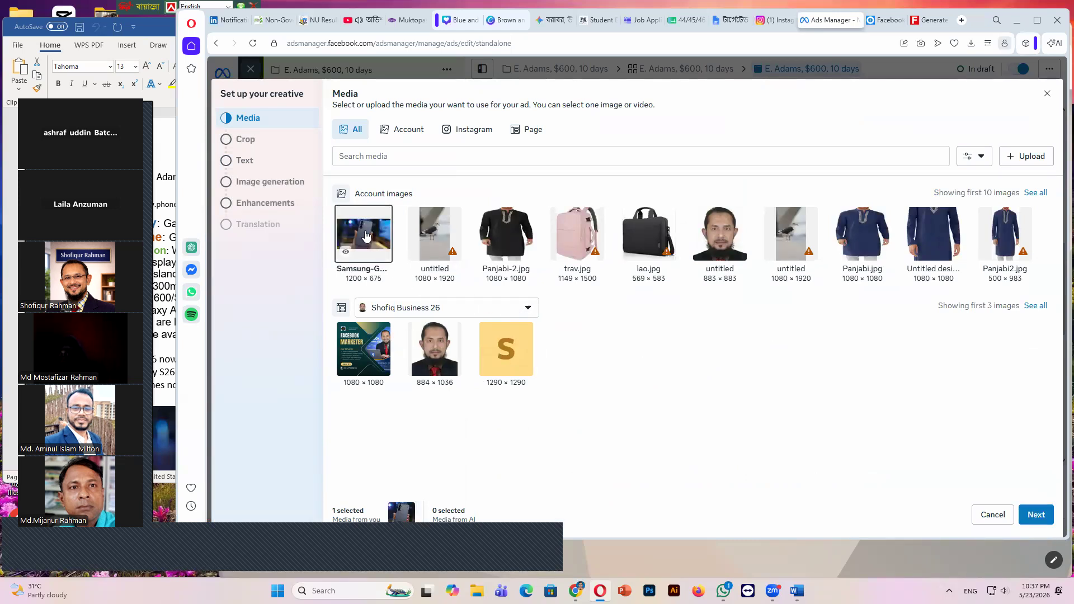
pyautogui.click(1035, 514)
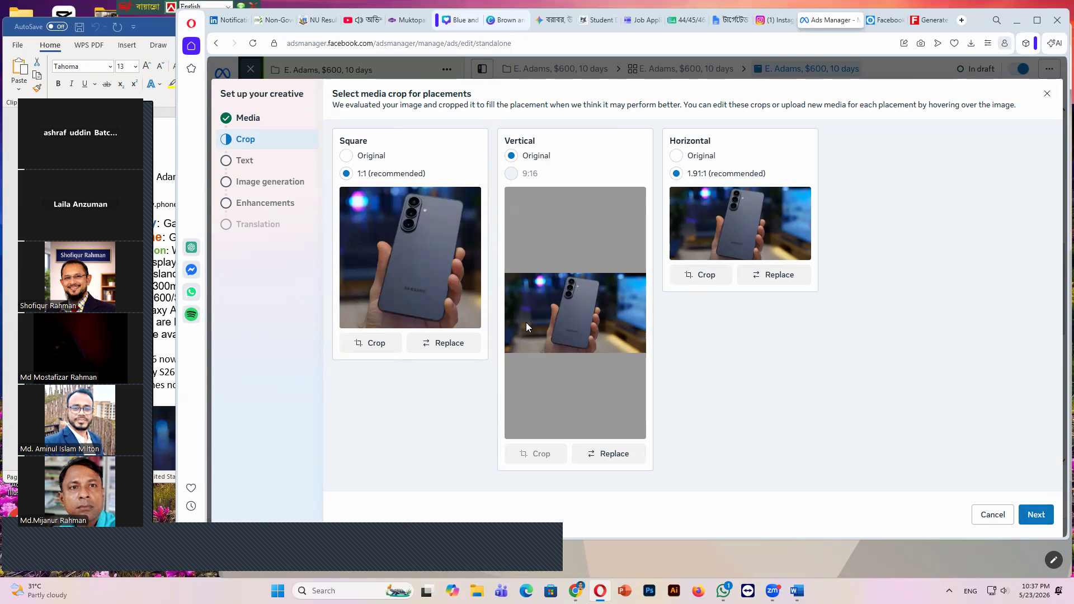
# Step: Check the phone photo in the Word brief, then return to Ads Manager and accept the suggested placement crops
pyautogui.click(165, 141)
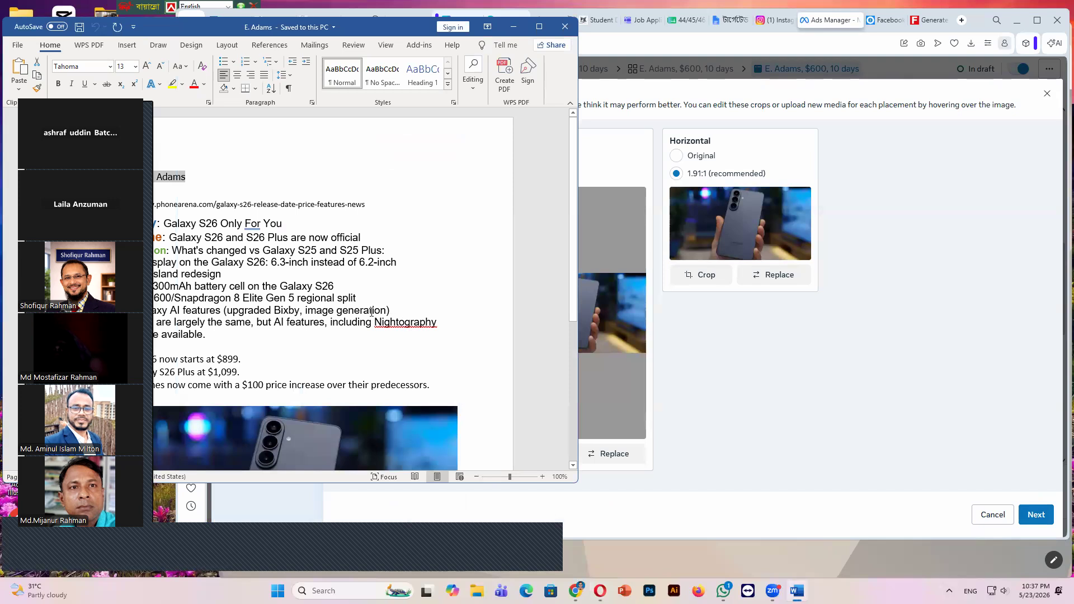
pyautogui.scroll(-2, 372, 312)
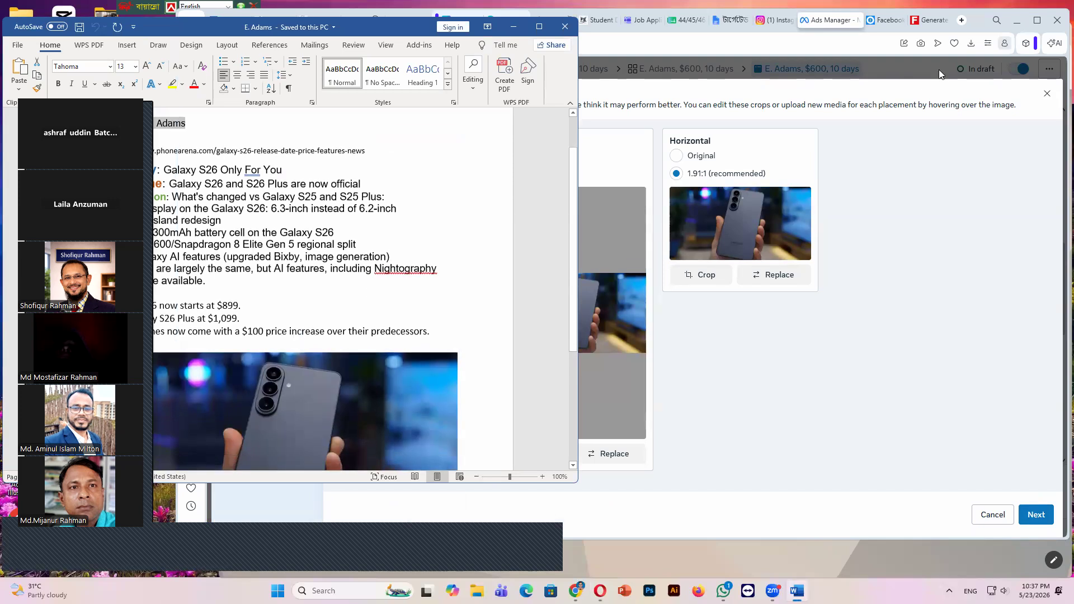
pyautogui.scroll(-5, 295, 274)
pyautogui.scroll(3, 288, 341)
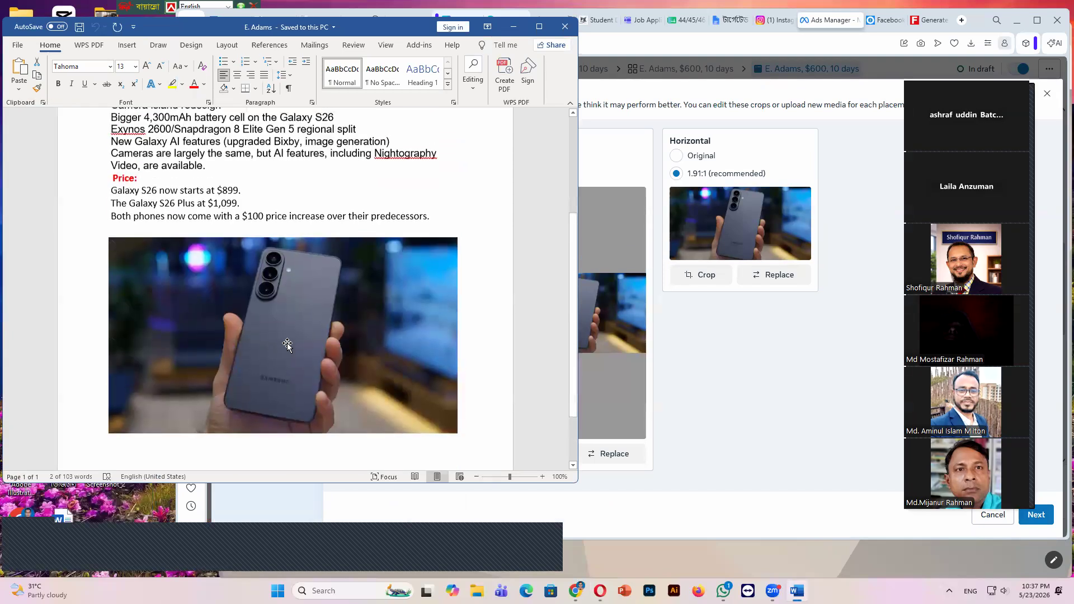
pyautogui.click(755, 353)
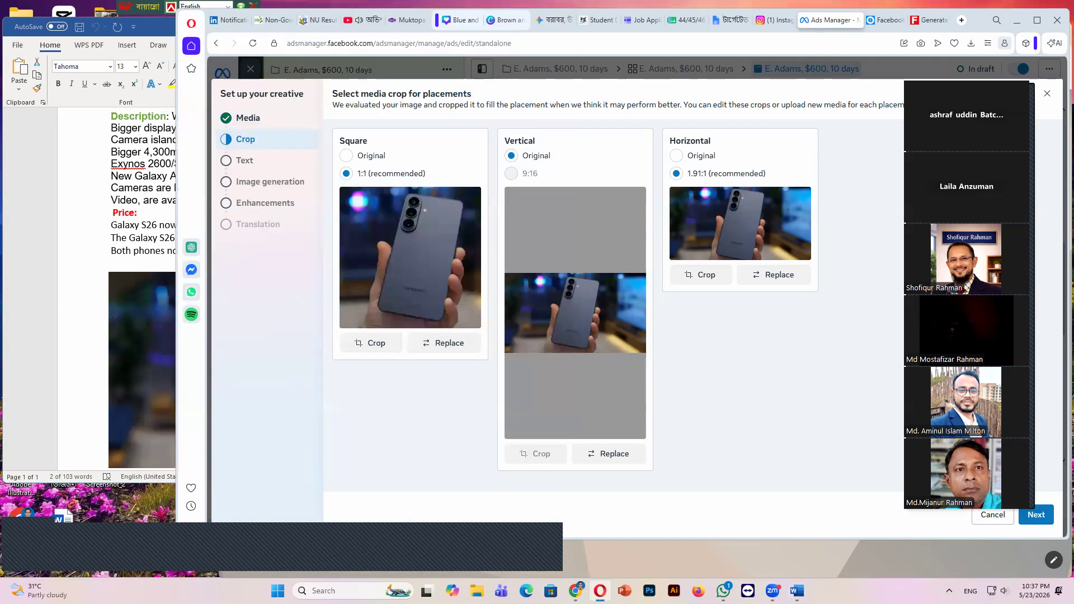
pyautogui.moveTo(982, 82); pyautogui.dragTo(87, 109)
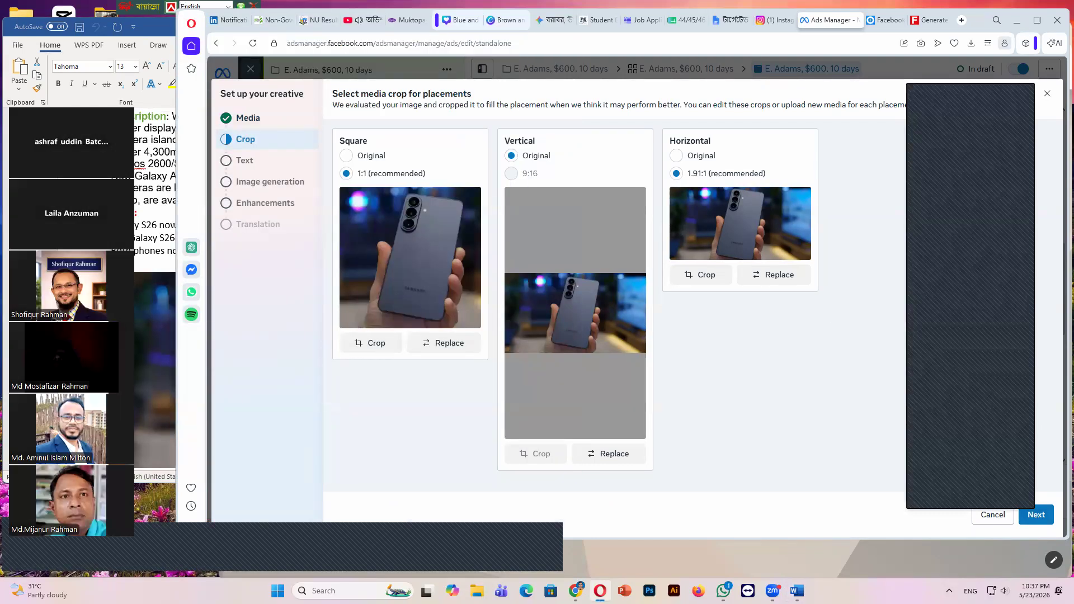
pyautogui.click(1036, 515)
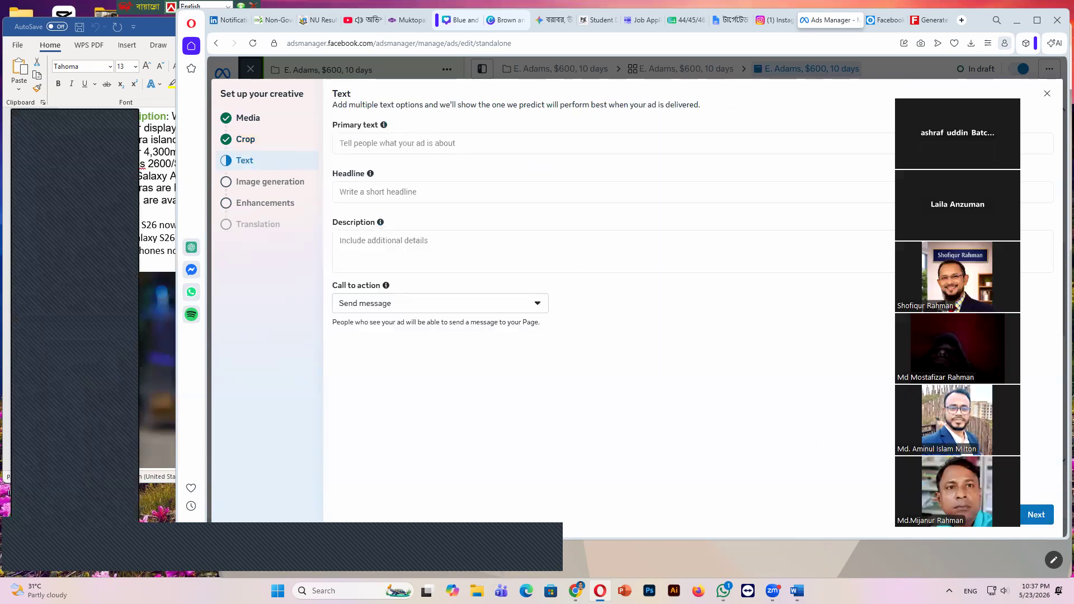
# Step: Copy the Primary line "Galaxy S26 Only For You" from the Word brief into the ad's Primary text
pyautogui.click(81, 158)
pyautogui.scroll(1, 246, 235)
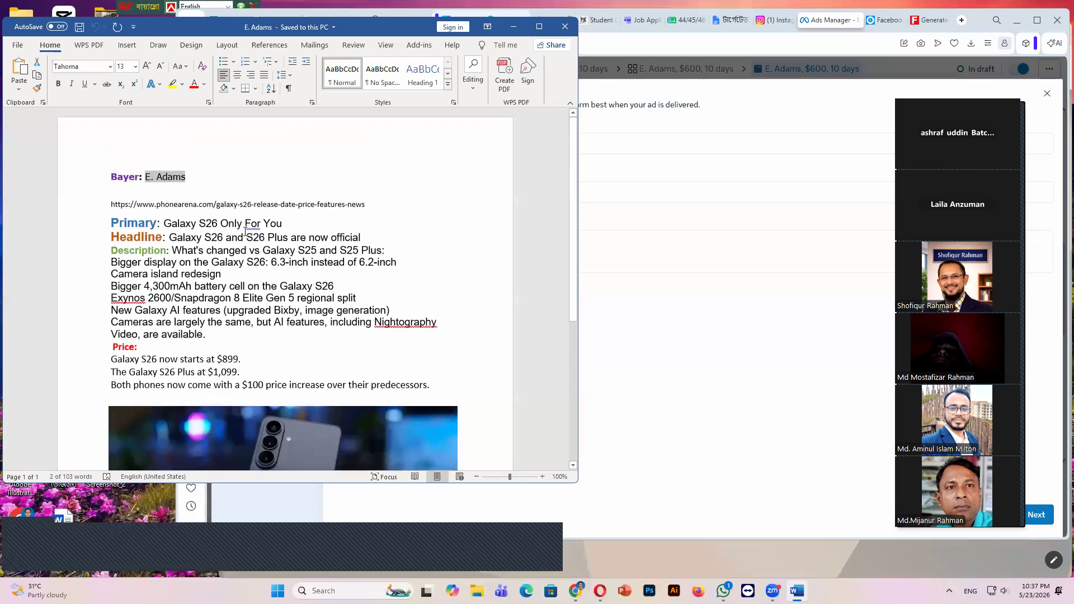
pyautogui.moveTo(283, 223); pyautogui.dragTo(180, 226)
pyautogui.hotkey('ctrl', 'c')
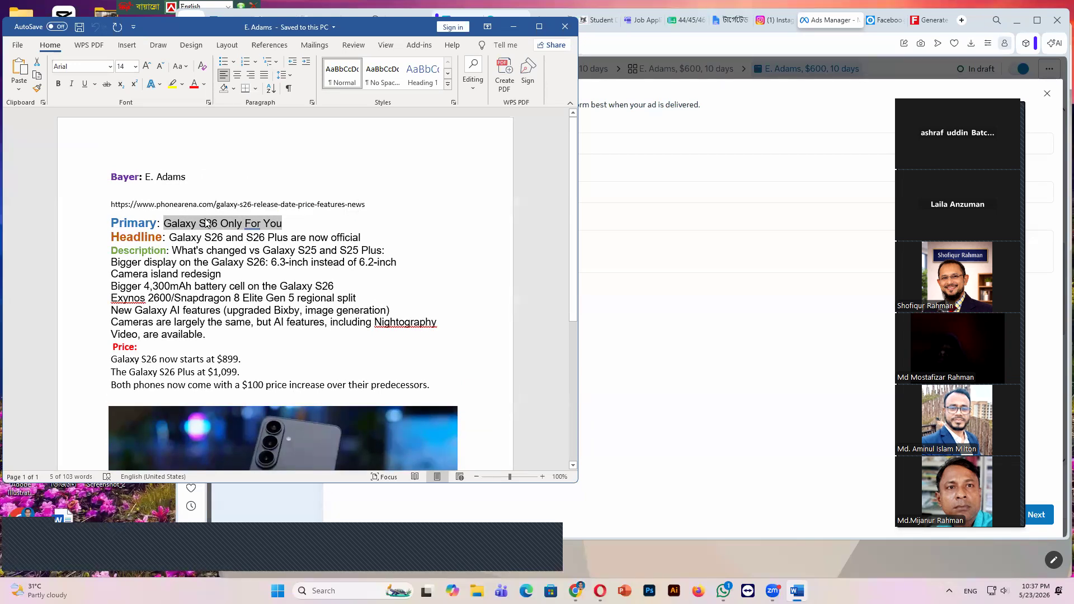
pyautogui.click(668, 364)
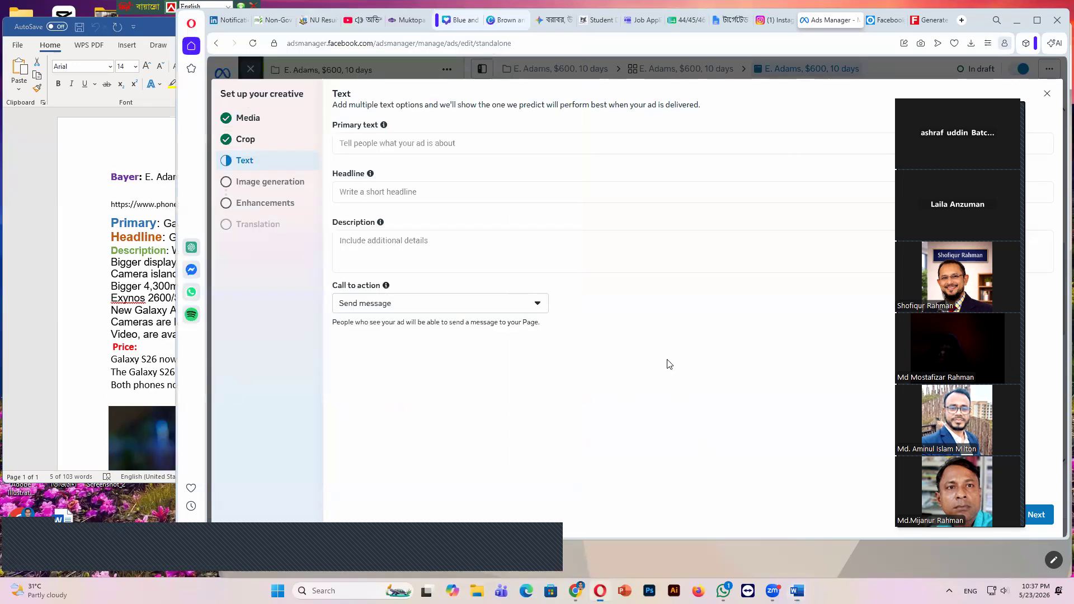
pyautogui.click(457, 145)
pyautogui.rightClick(457, 144)
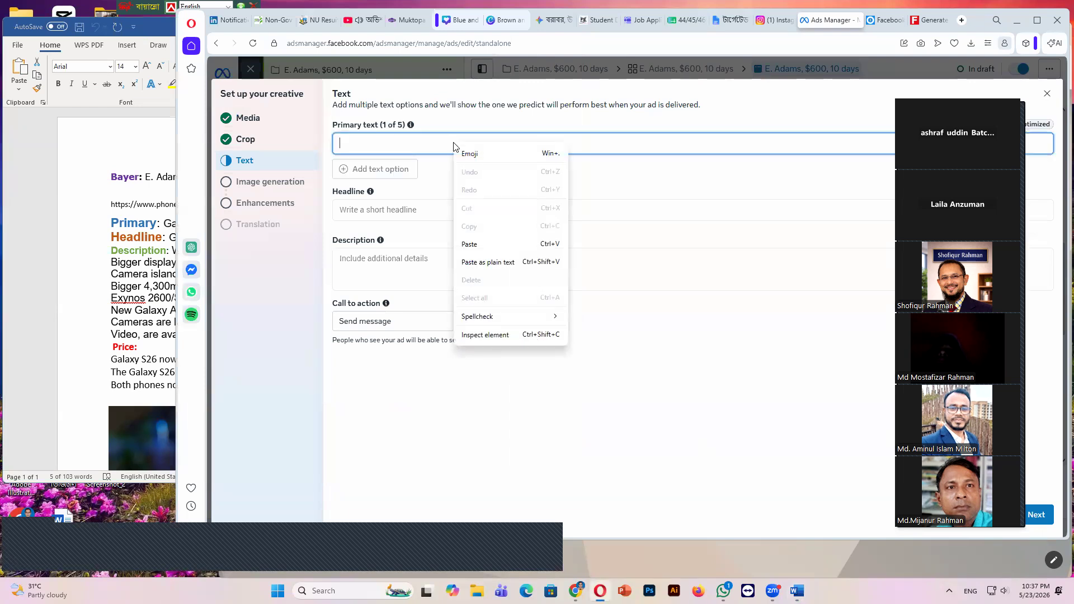
pyautogui.click(470, 245)
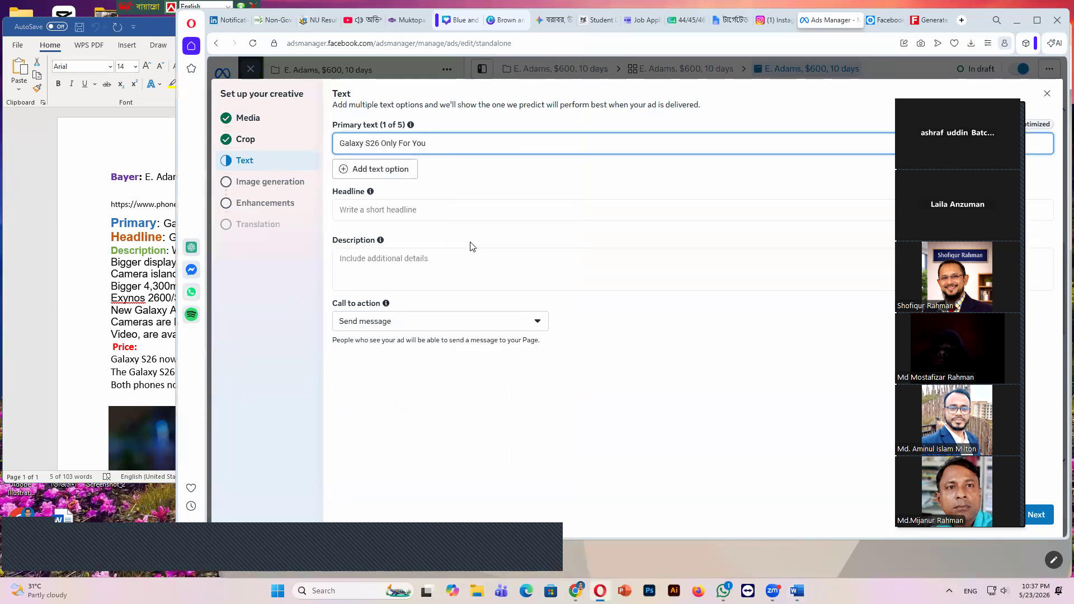
# Step: Copy "Galaxy S26 and S26 Plus are now official" from the Word brief into the ad's Headline
pyautogui.click(91, 224)
pyautogui.moveTo(365, 237); pyautogui.dragTo(167, 238)
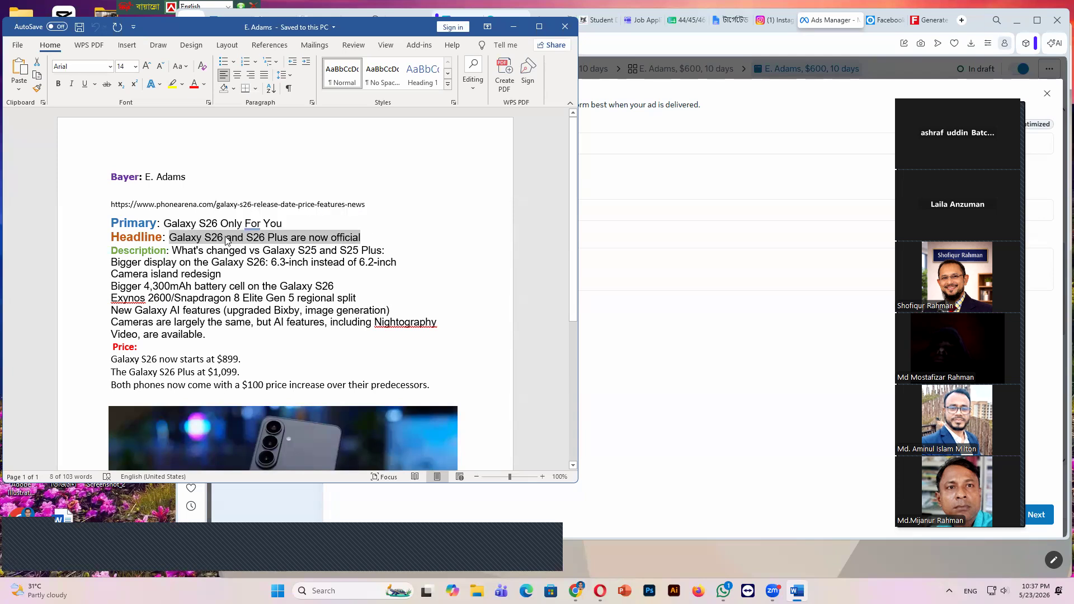
pyautogui.rightClick(226, 240)
pyautogui.click(242, 261)
pyautogui.click(611, 259)
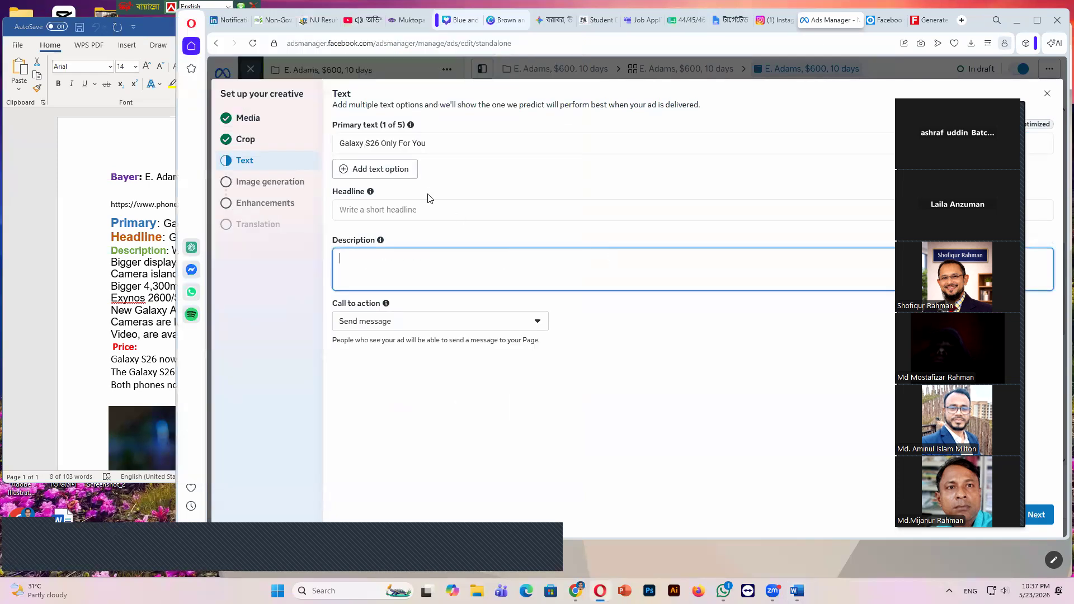
pyautogui.click(436, 207)
pyautogui.rightClick(436, 207)
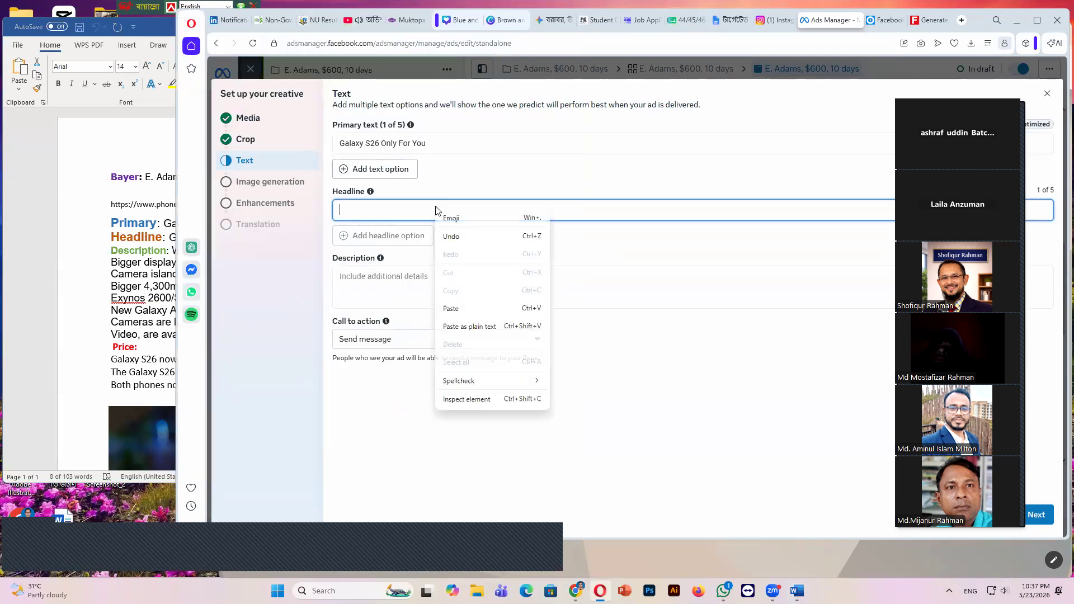
pyautogui.click(453, 307)
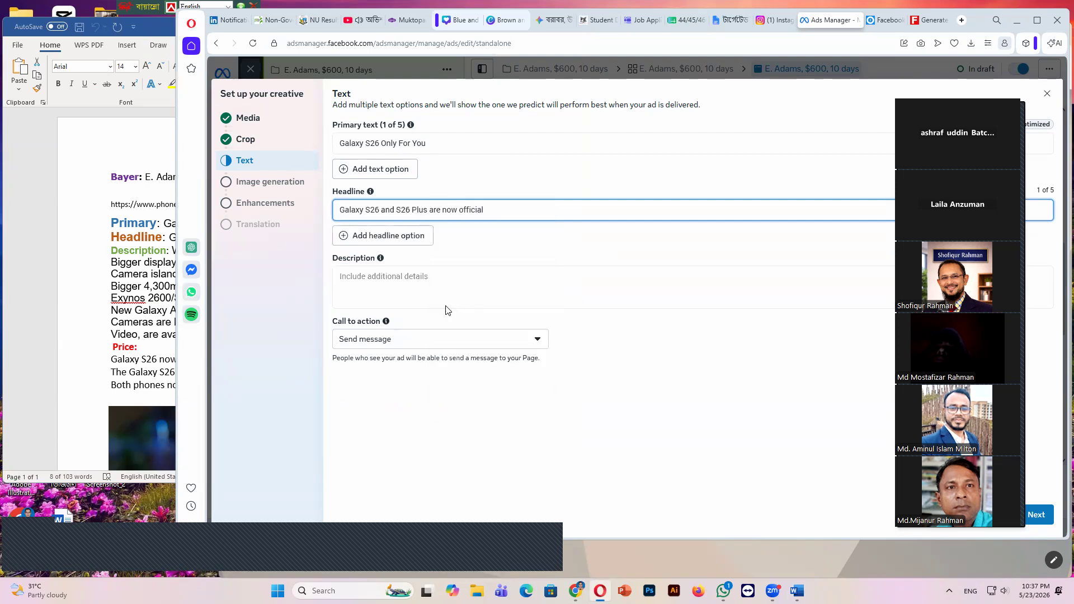
# Step: Copy the brief's description, from "What's changed vs Galaxy S25 and S25 Plus" through "Video, are available", into the ad's Description
pyautogui.hotkey('alt', 'Tab')
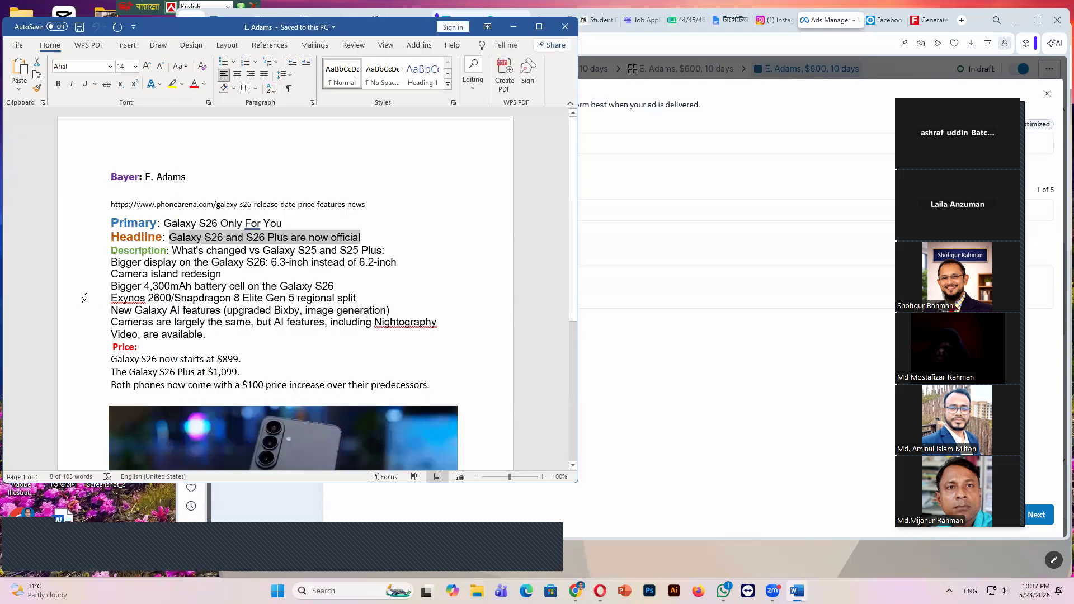
pyautogui.moveTo(211, 334); pyautogui.dragTo(174, 252)
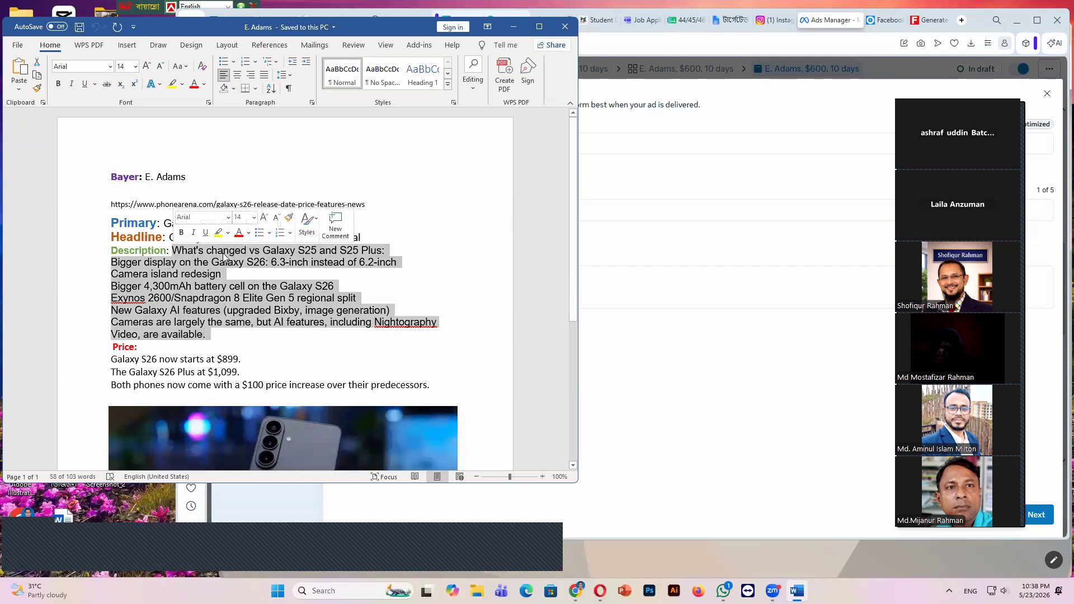
pyautogui.rightClick(224, 255)
pyautogui.click(251, 278)
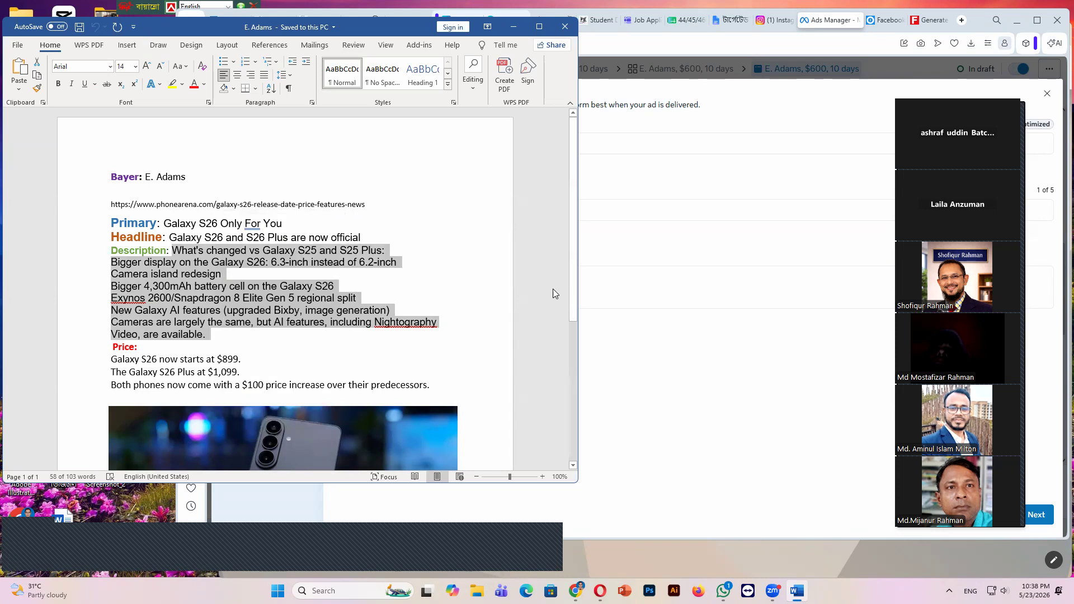
pyautogui.hotkey('alt', 'Tab')
pyautogui.click(396, 277)
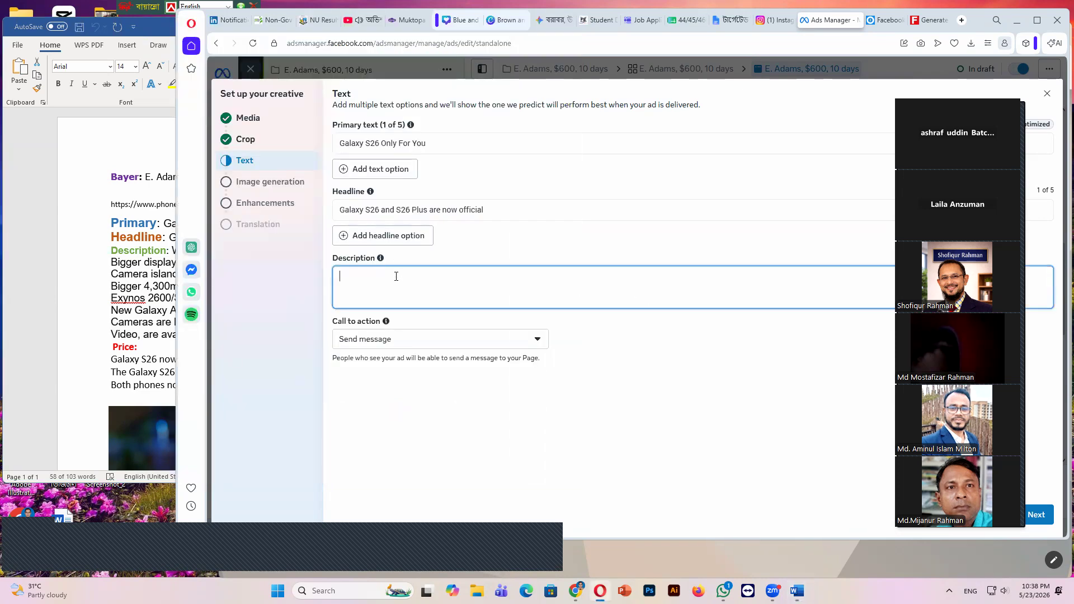
pyautogui.rightClick(396, 278)
pyautogui.click(417, 379)
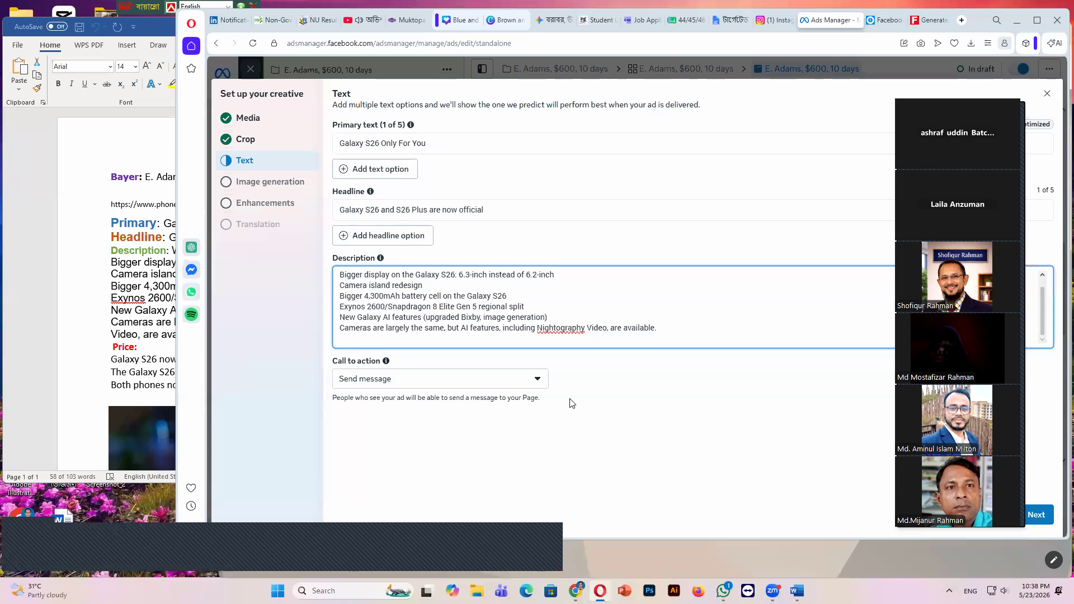
# Step: Look through the available call-to-action choices for the ad, keeping Send message
pyautogui.click(538, 379)
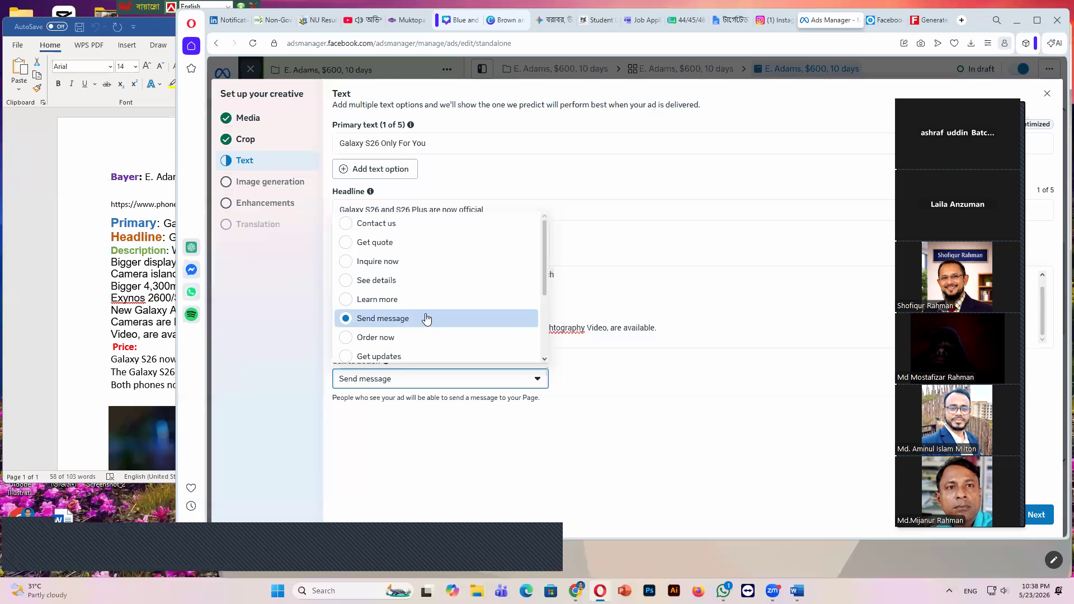
pyautogui.scroll(-2, 405, 321)
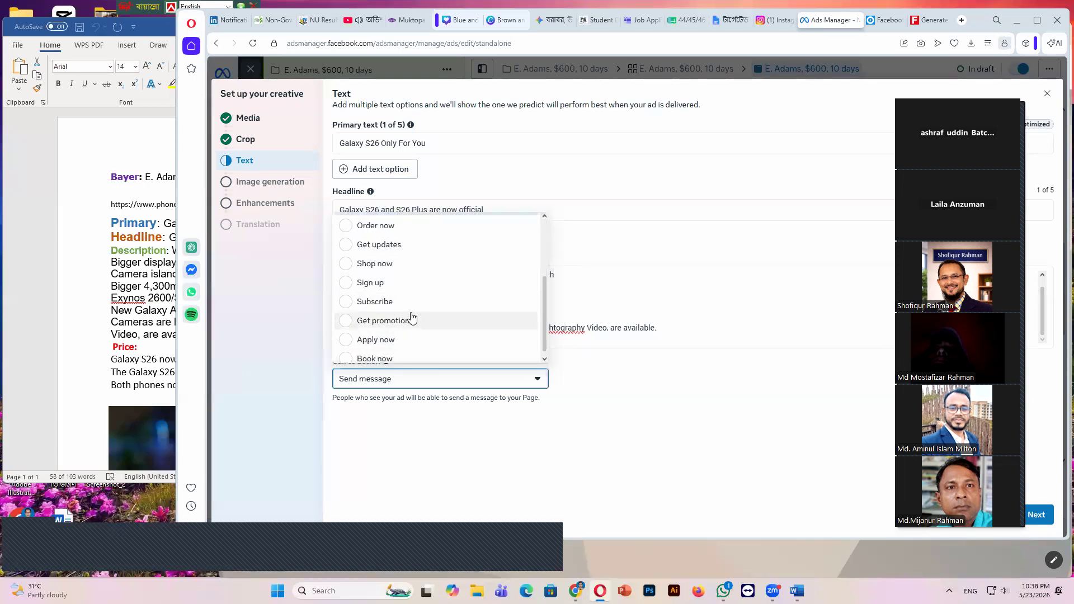
pyautogui.scroll(1, 404, 316)
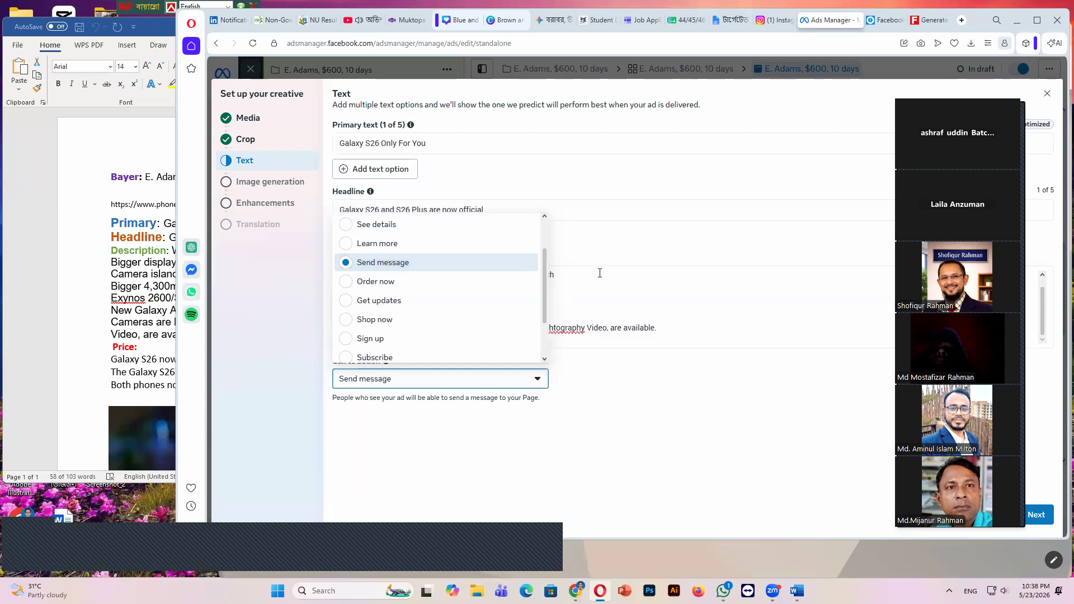
pyautogui.click(592, 277)
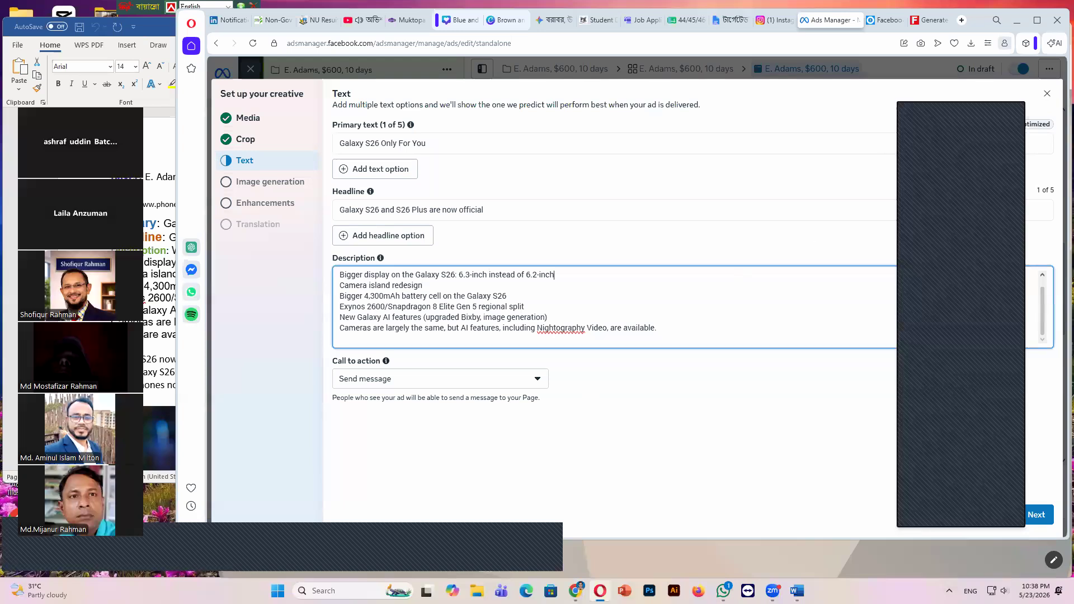
# Step: Continue to image generation and select the first Refined original look, first and fifth Popular in Electronics, and fourth High CTR styles images
pyautogui.click(1037, 516)
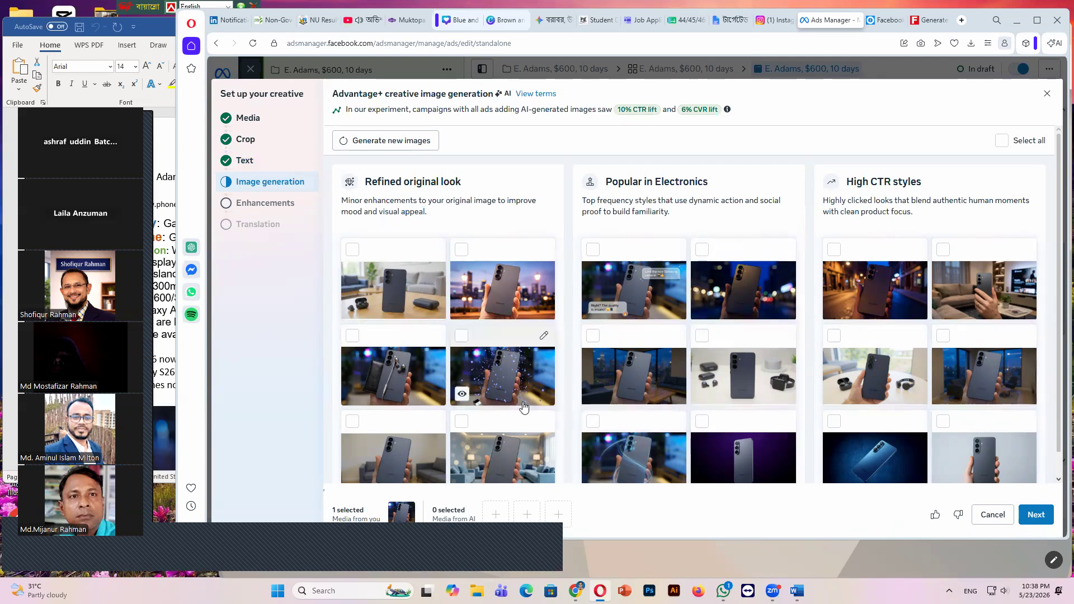
pyautogui.click(351, 251)
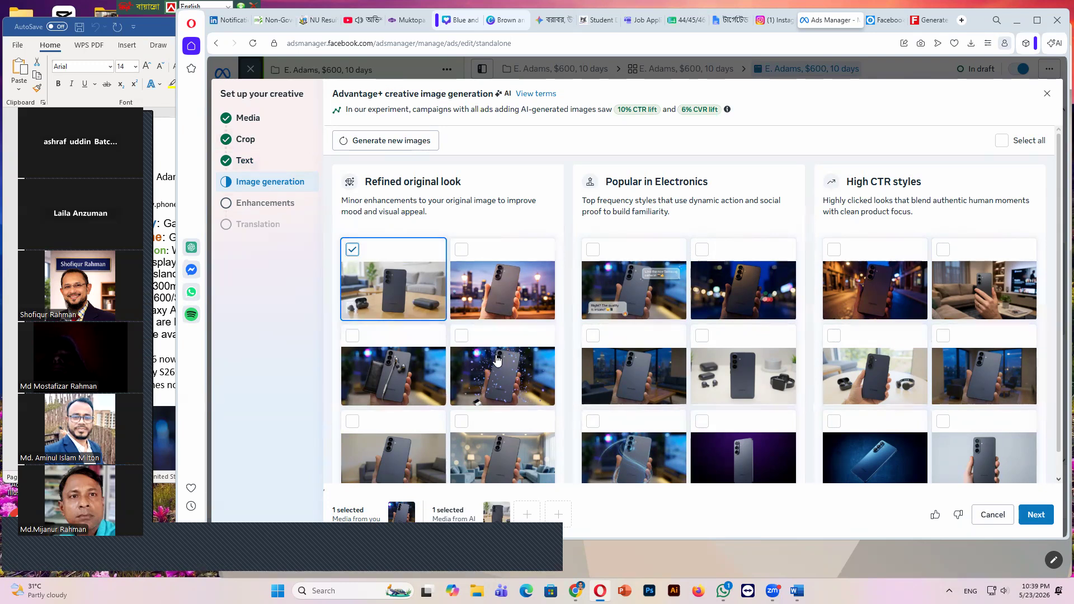
pyautogui.click(592, 251)
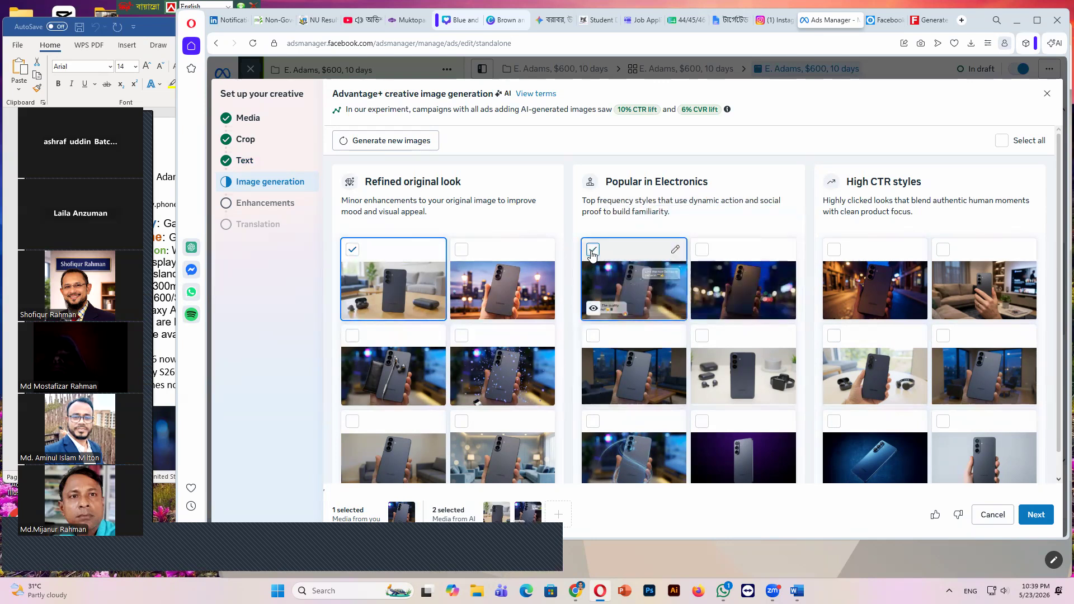
pyautogui.click(943, 336)
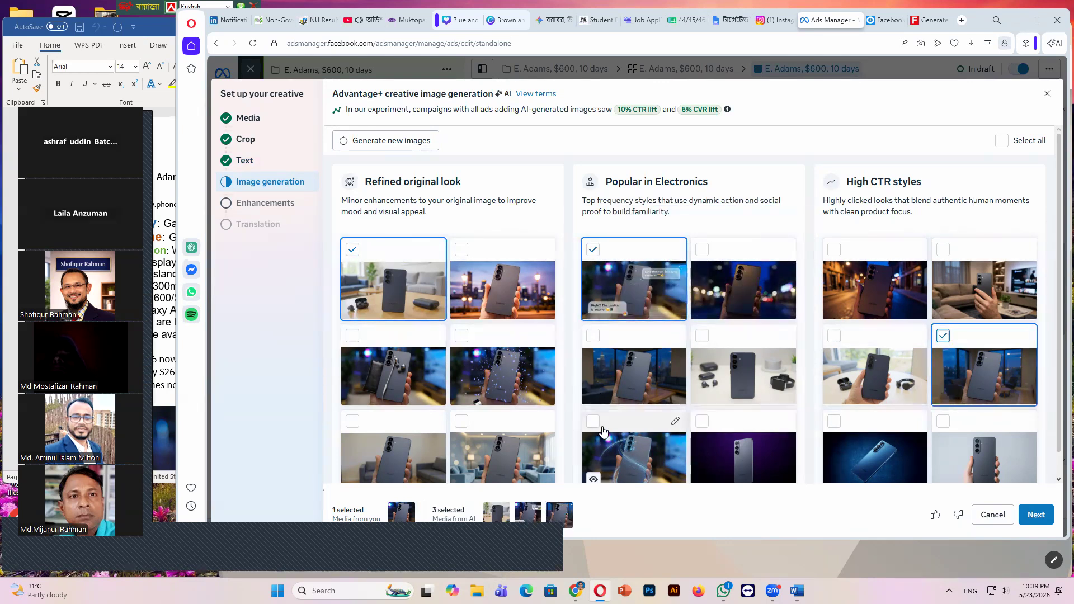
pyautogui.scroll(-1, 662, 397)
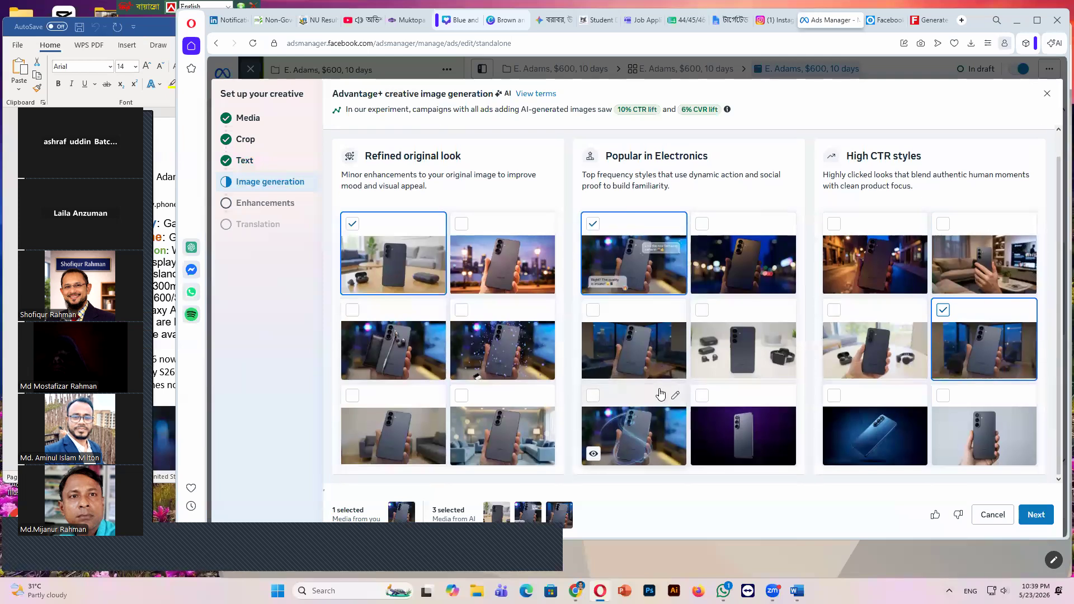
pyautogui.click(594, 398)
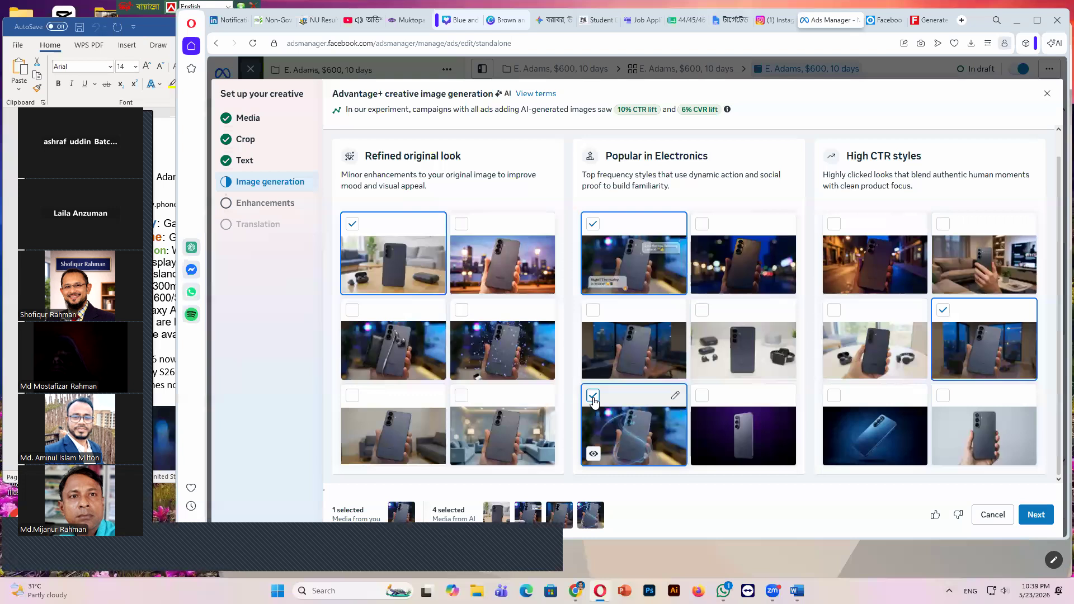
# Step: Add the third Refined original look and fifth High CTR styles images, and finish the creative setup with the preset enhancements
pyautogui.click(352, 311)
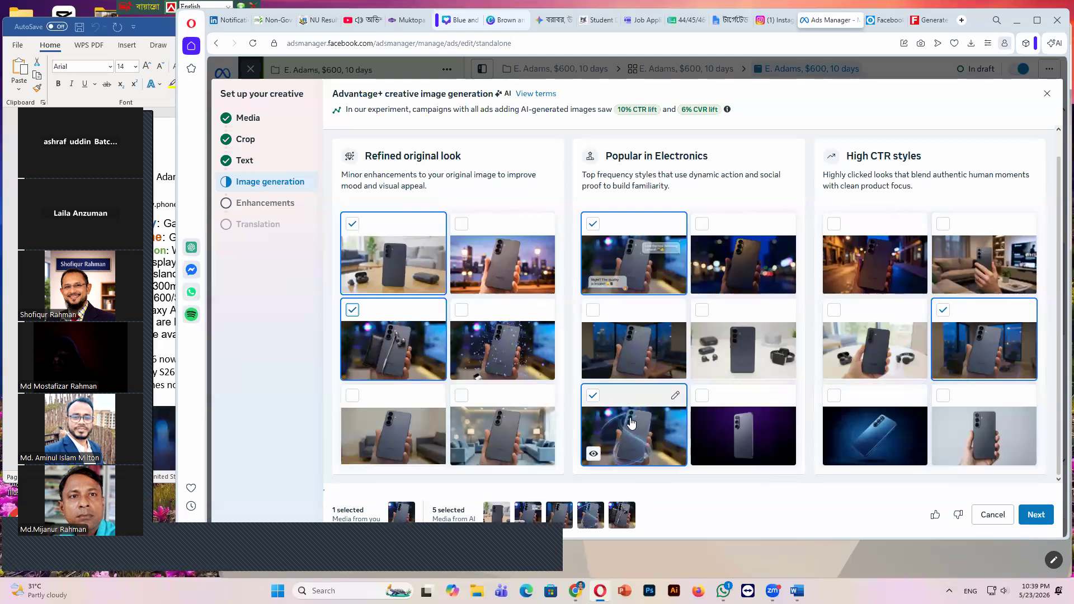
pyautogui.click(833, 396)
pyautogui.click(1036, 515)
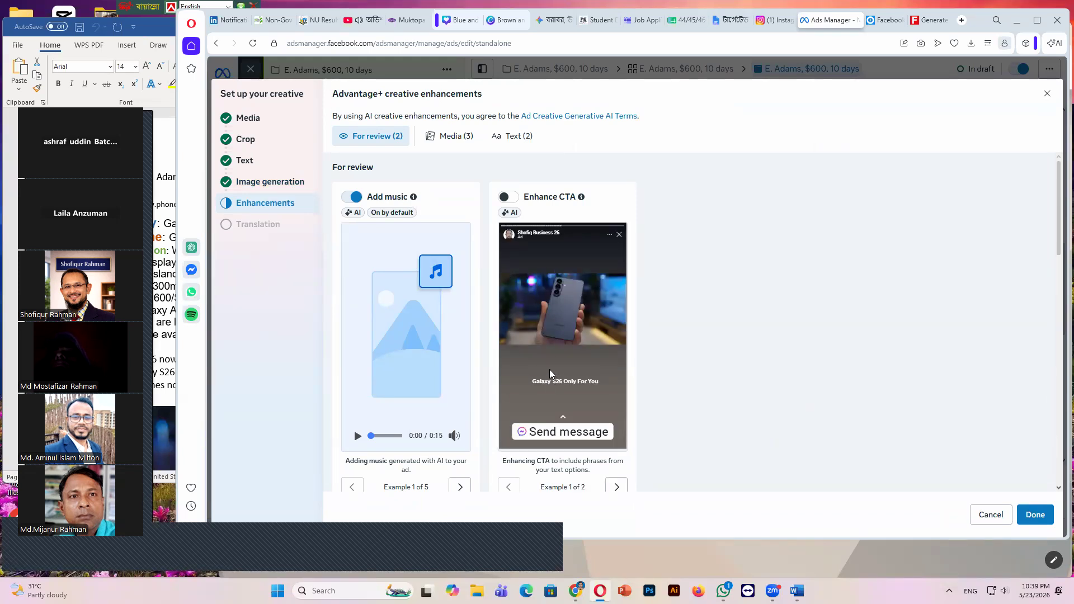
pyautogui.scroll(-9, 550, 374)
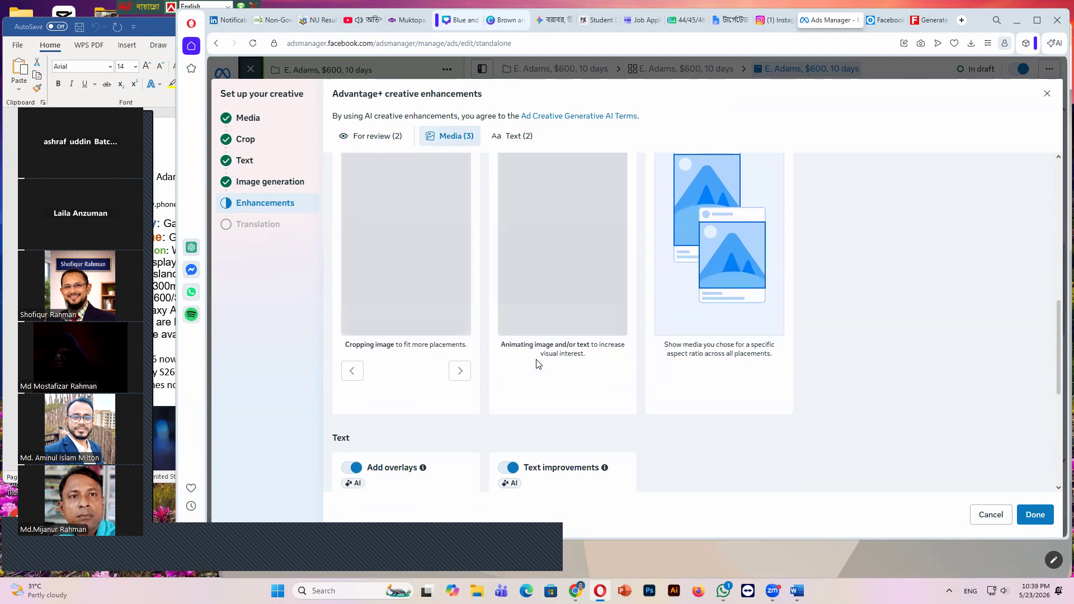
pyautogui.scroll(2, 539, 351)
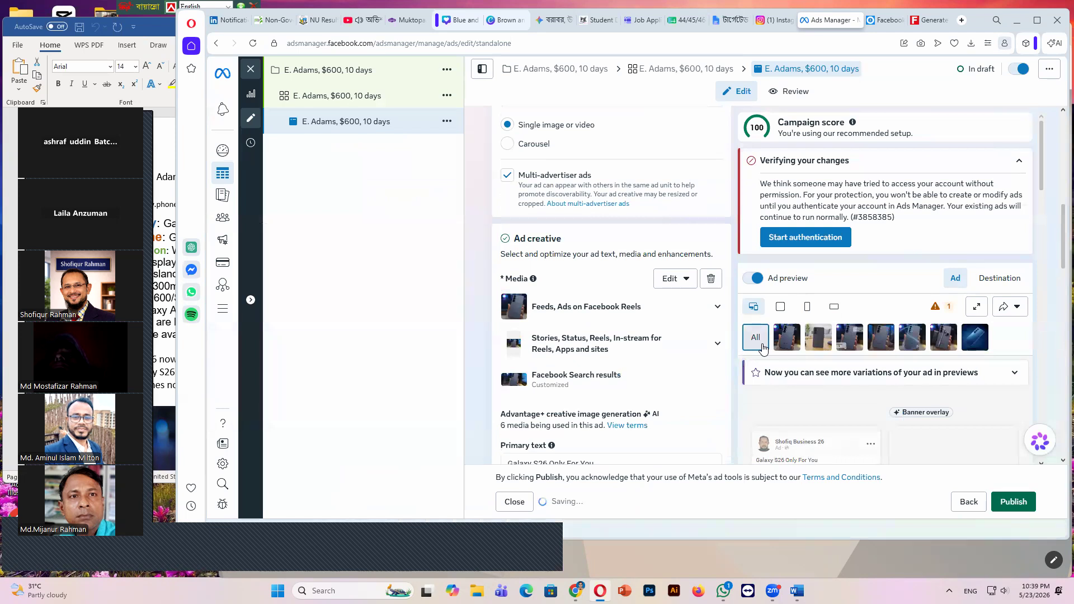
# Step: Review the ad's preview variations and its settings from the media and text down to Tracking
pyautogui.scroll(-2, 763, 345)
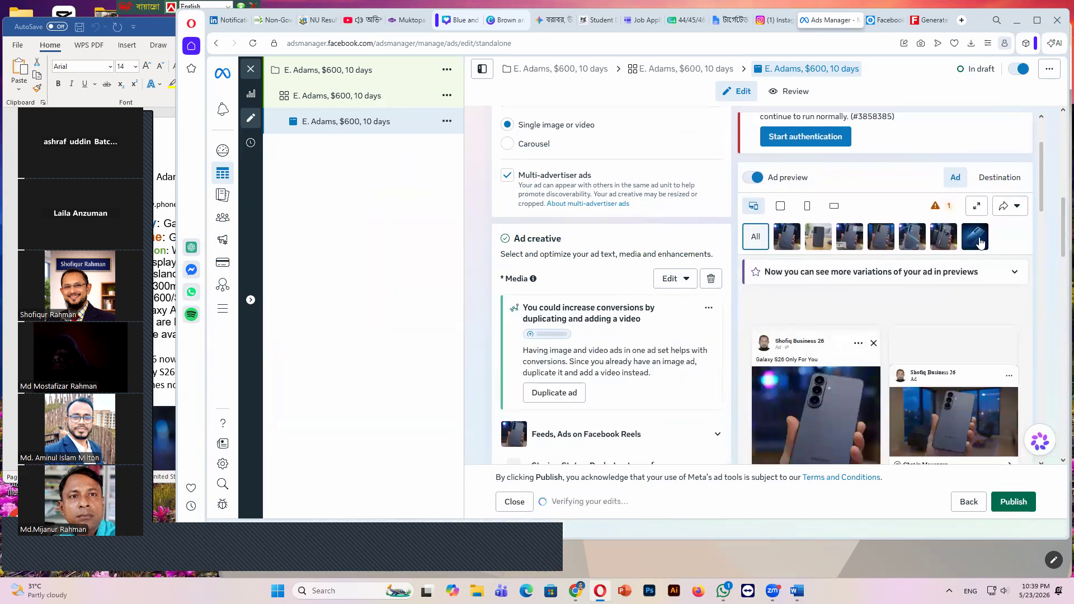
pyautogui.scroll(-3, 874, 323)
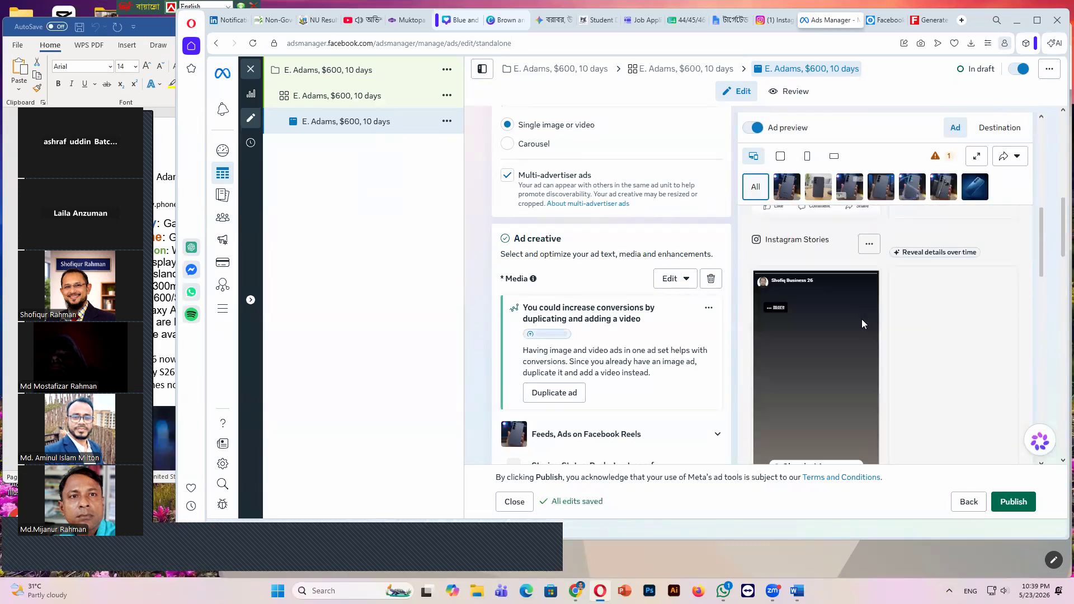
pyautogui.scroll(1, 861, 323)
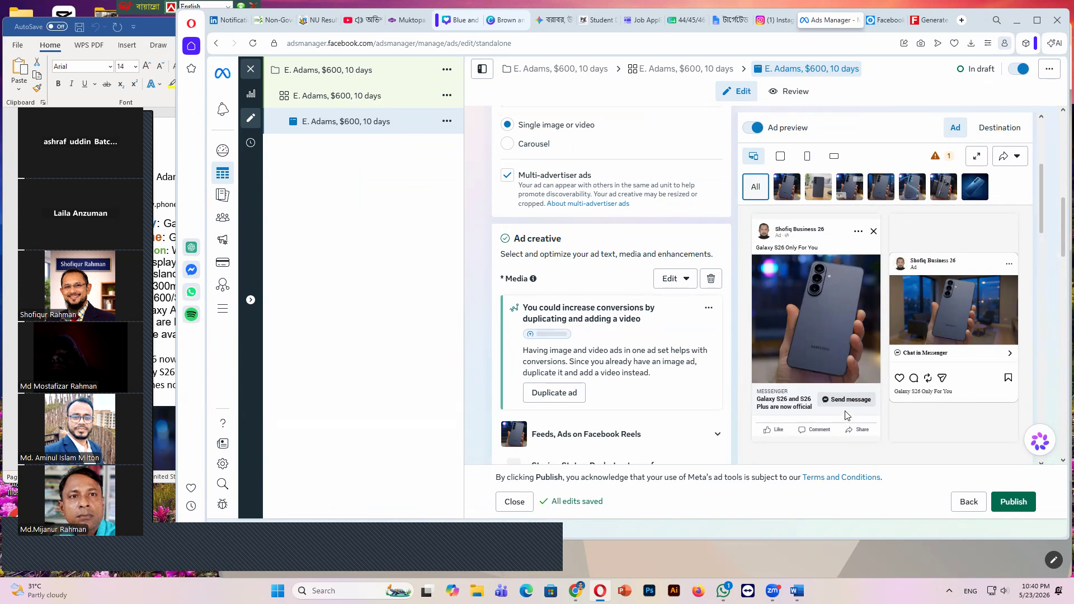
pyautogui.scroll(-6, 615, 349)
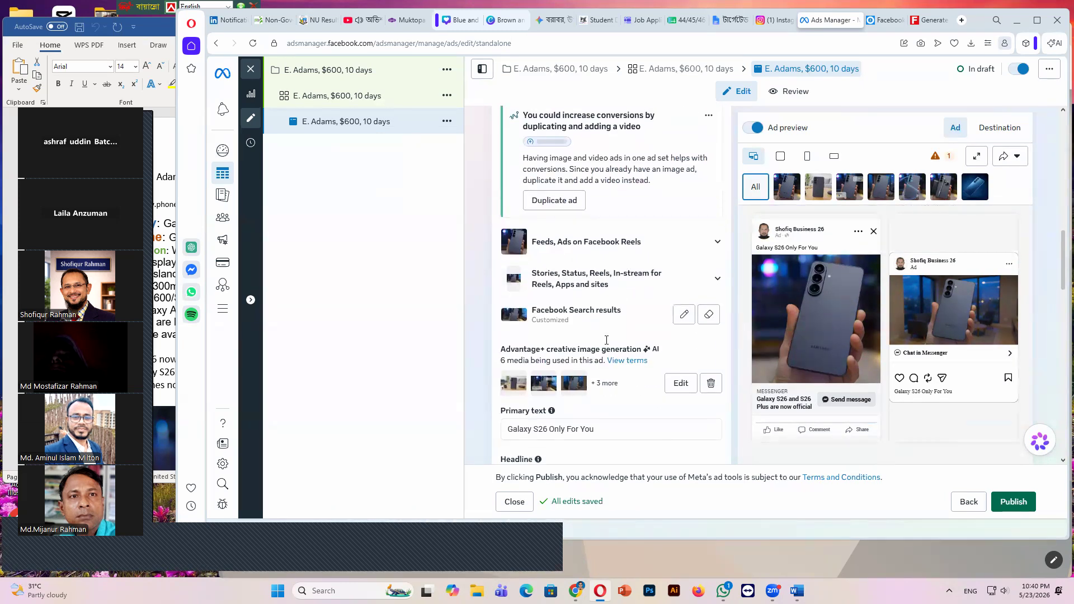
pyautogui.scroll(-7, 606, 340)
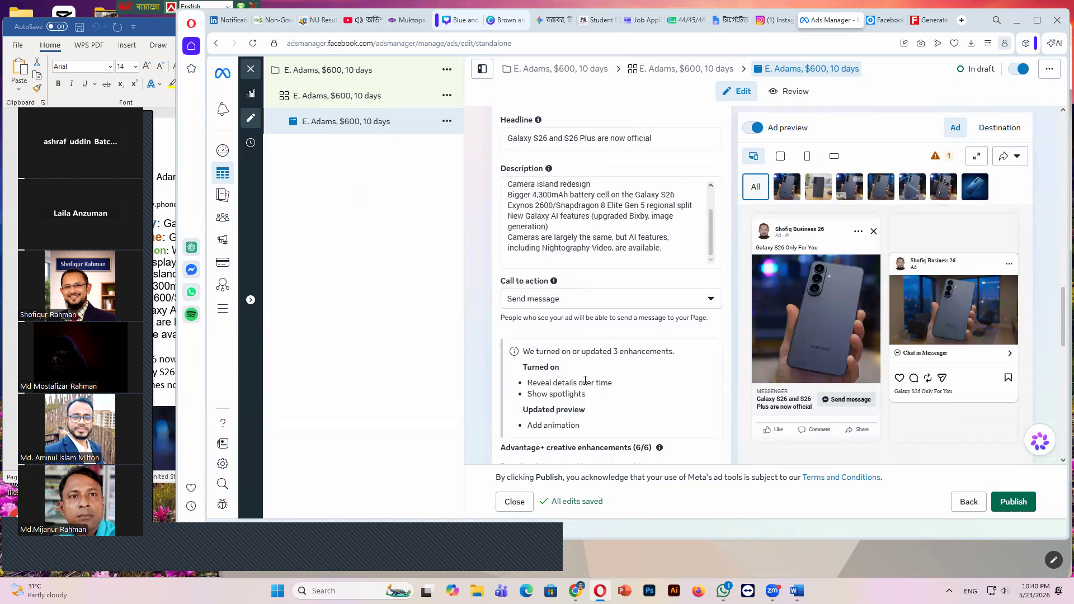
pyautogui.scroll(-8, 590, 378)
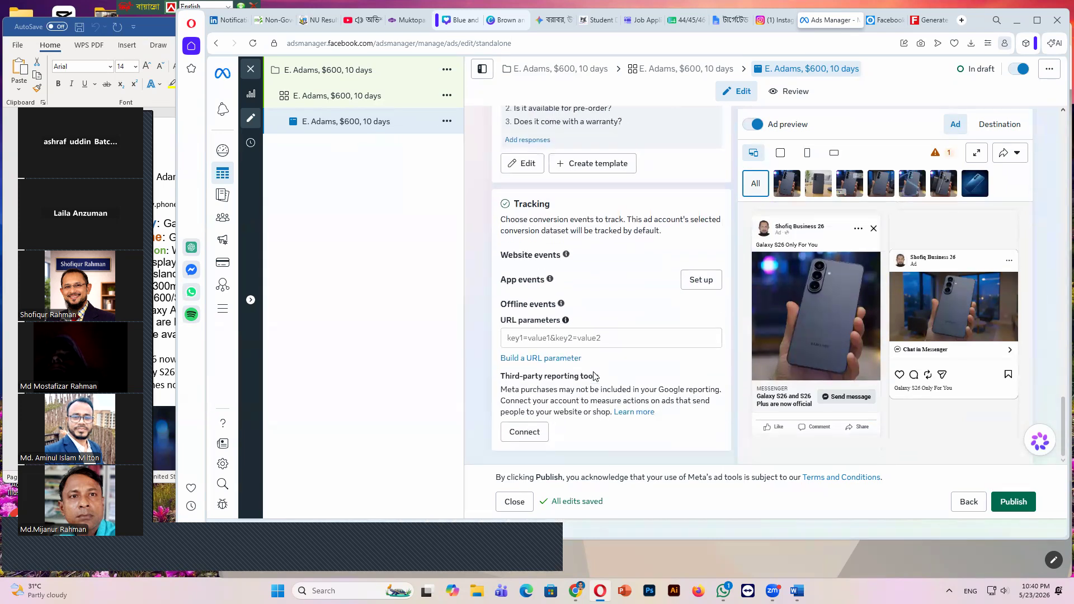
# Step: Try to publish the ad by debit or credit card with an ad credit to claim, leaving the card details blank
pyautogui.click(1014, 502)
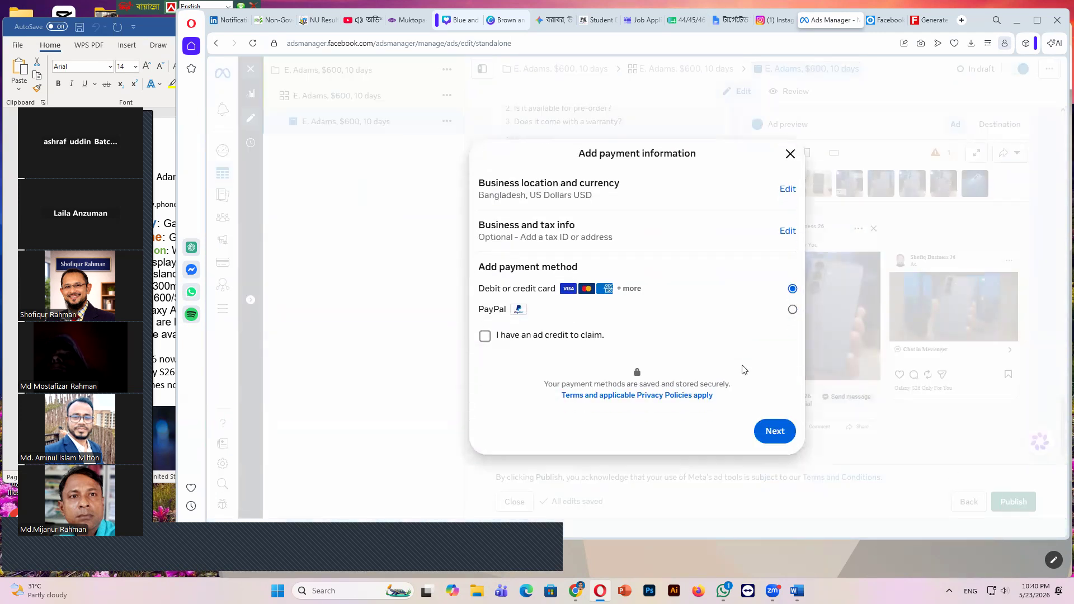
pyautogui.click(484, 336)
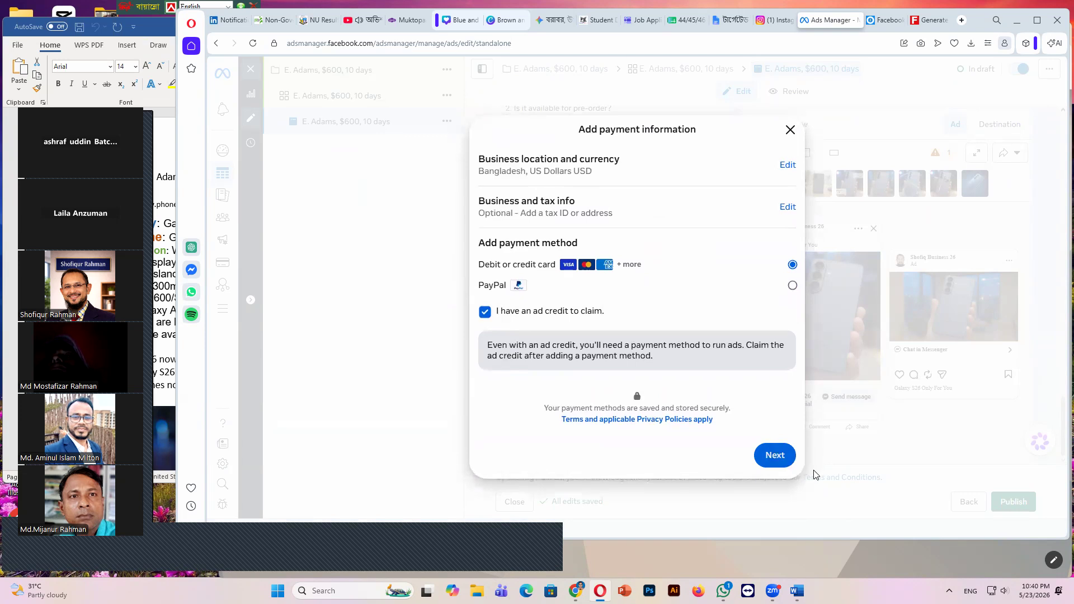
pyautogui.click(775, 456)
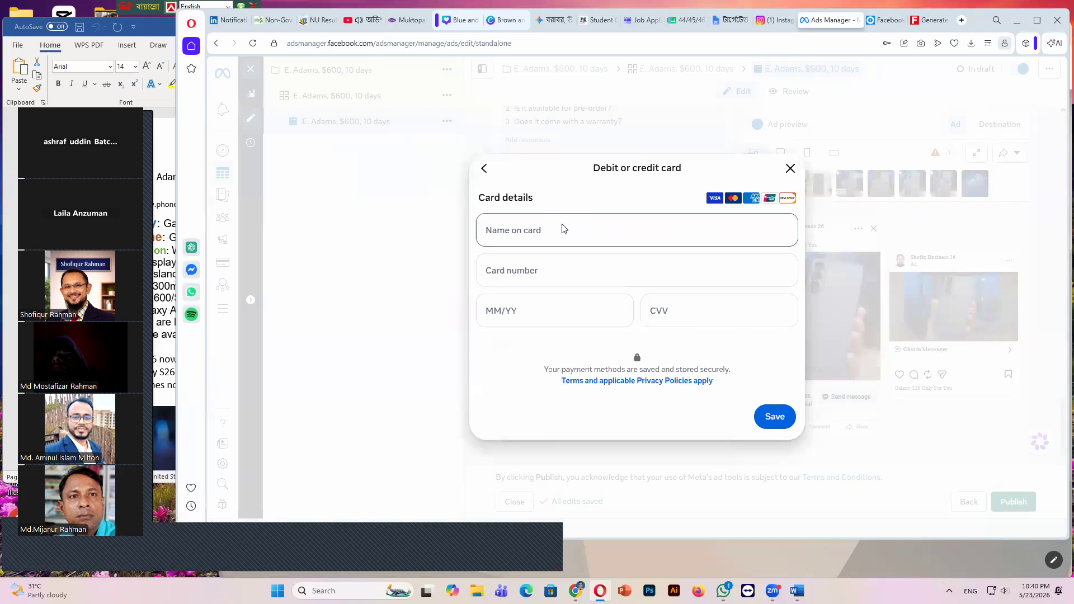
pyautogui.click(774, 417)
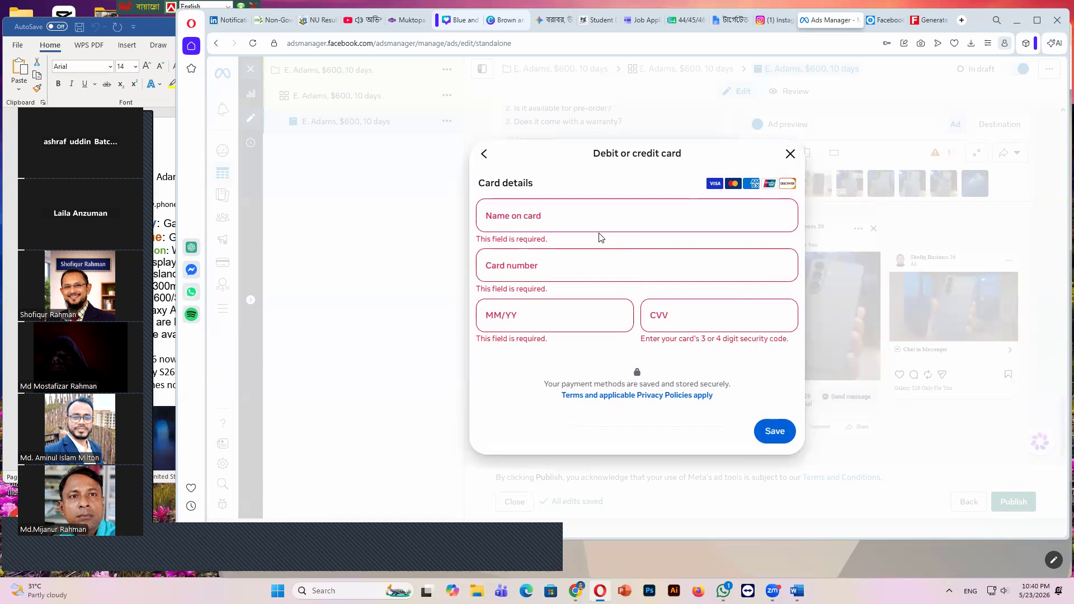
pyautogui.click(789, 155)
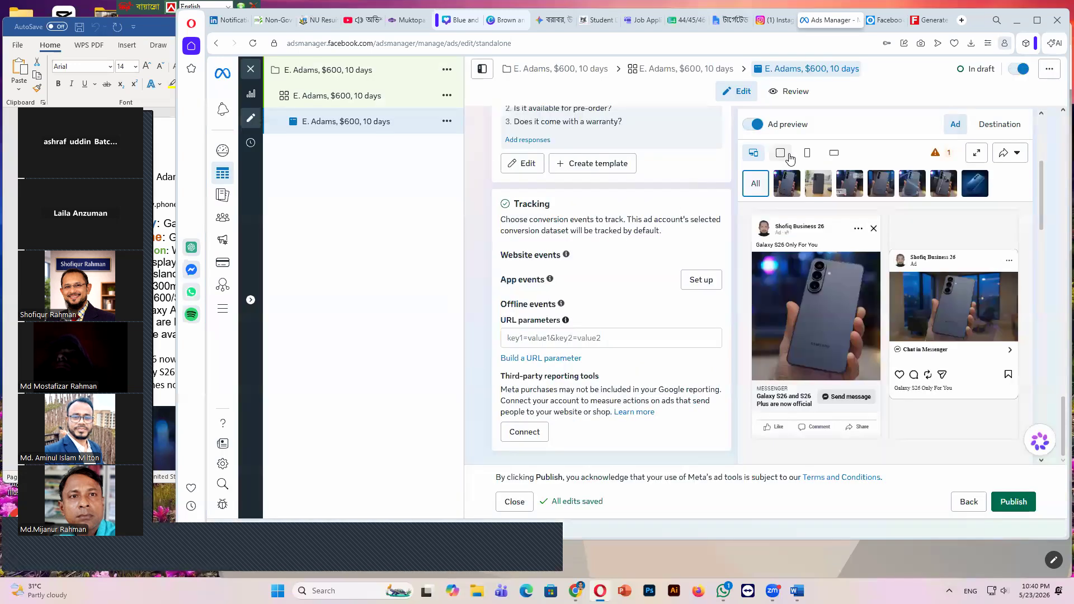
# Step: Close the Word brief and look back over the ad's enhancements, call to action and text in Ads Manager
pyautogui.click(151, 32)
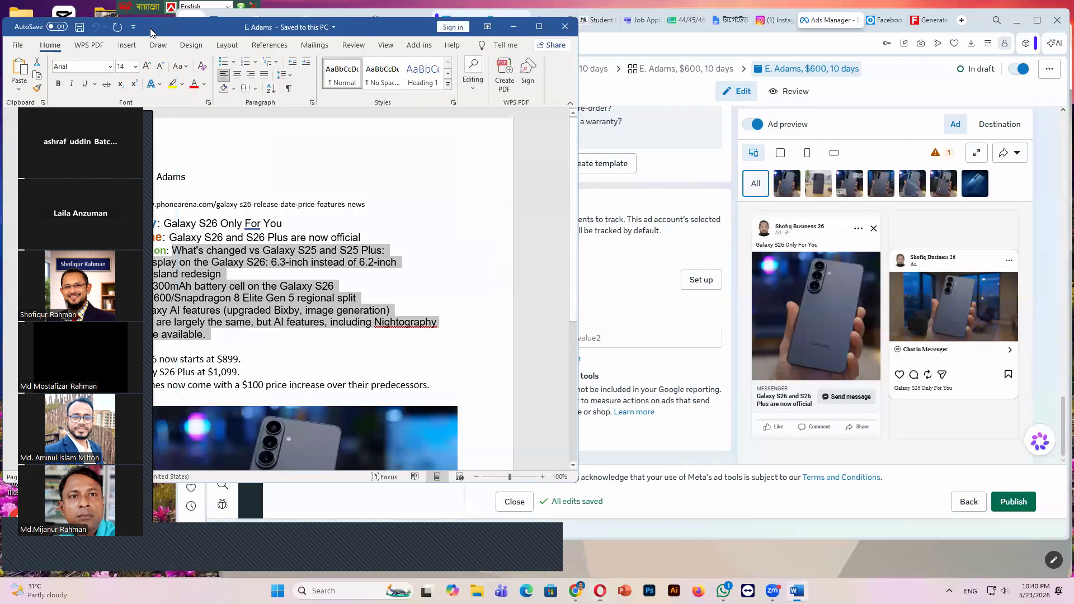
pyautogui.click(565, 26)
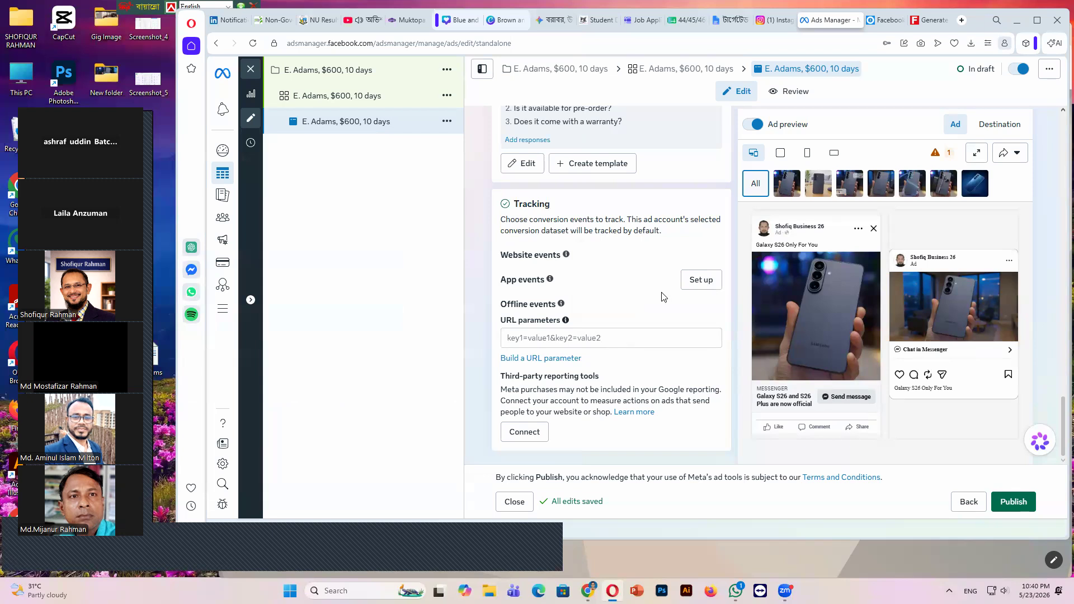
pyautogui.scroll(10, 609, 276)
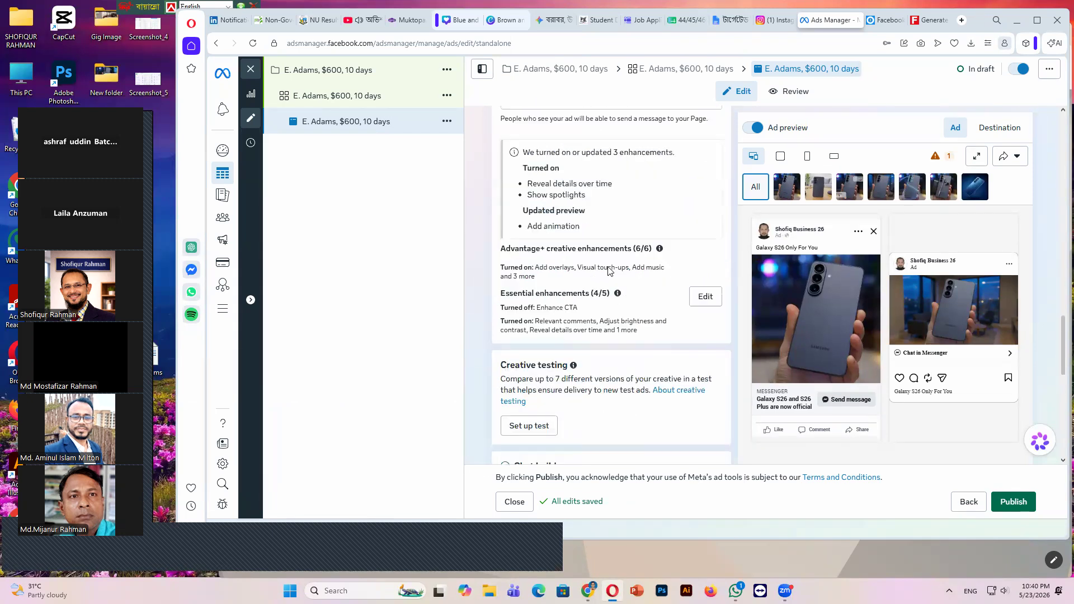
pyautogui.scroll(5, 608, 269)
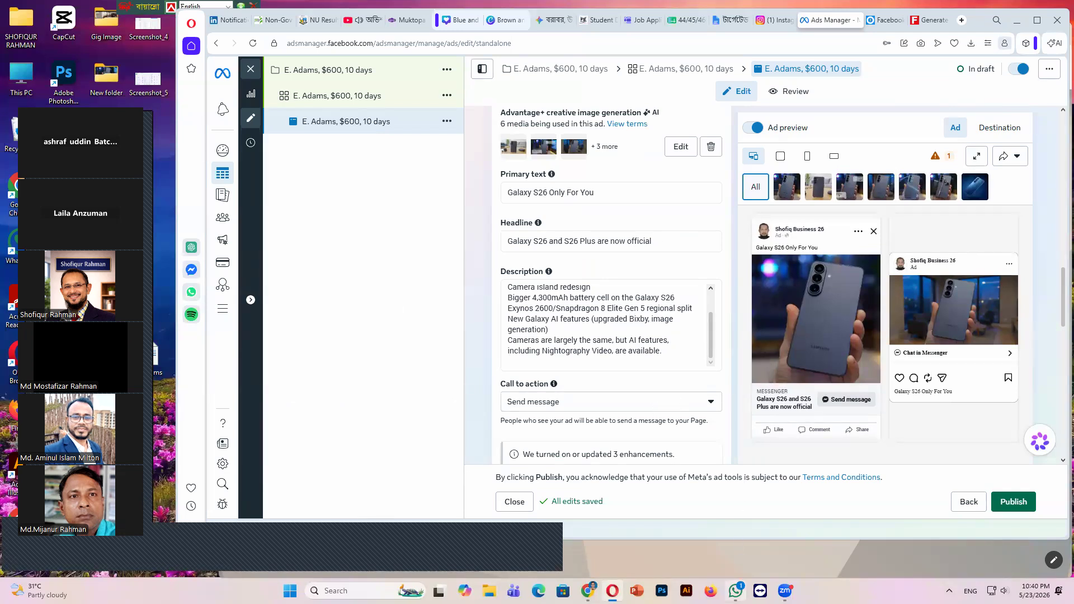
pyautogui.moveTo(784, 590)
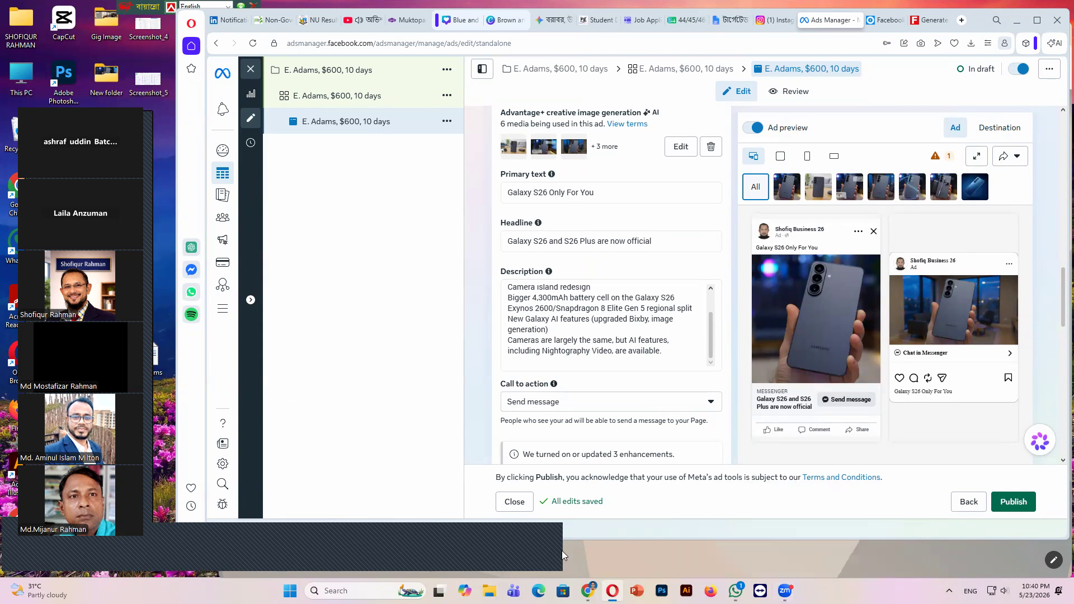